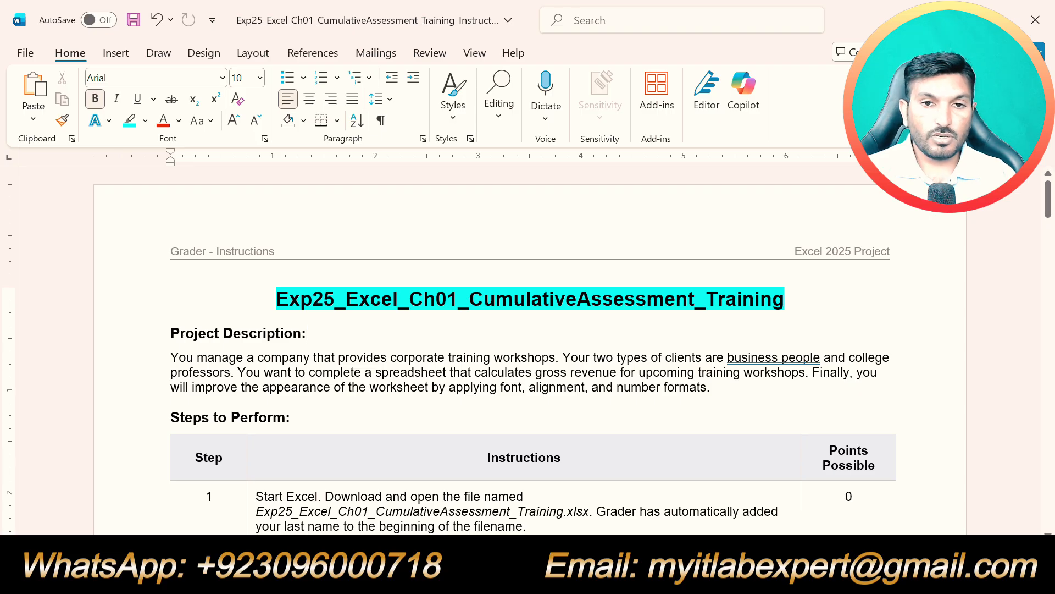
# Step: Highlight the Project Description and Steps to Perform headings in turquoise
pyautogui.click(366, 357)
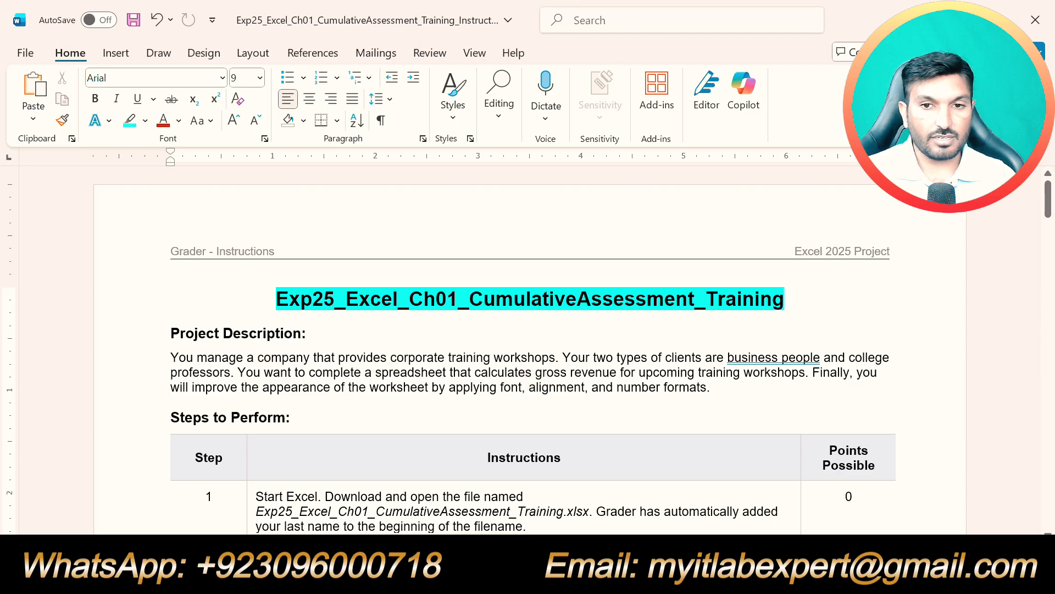
pyautogui.moveTo(161, 333); pyautogui.dragTo(313, 334)
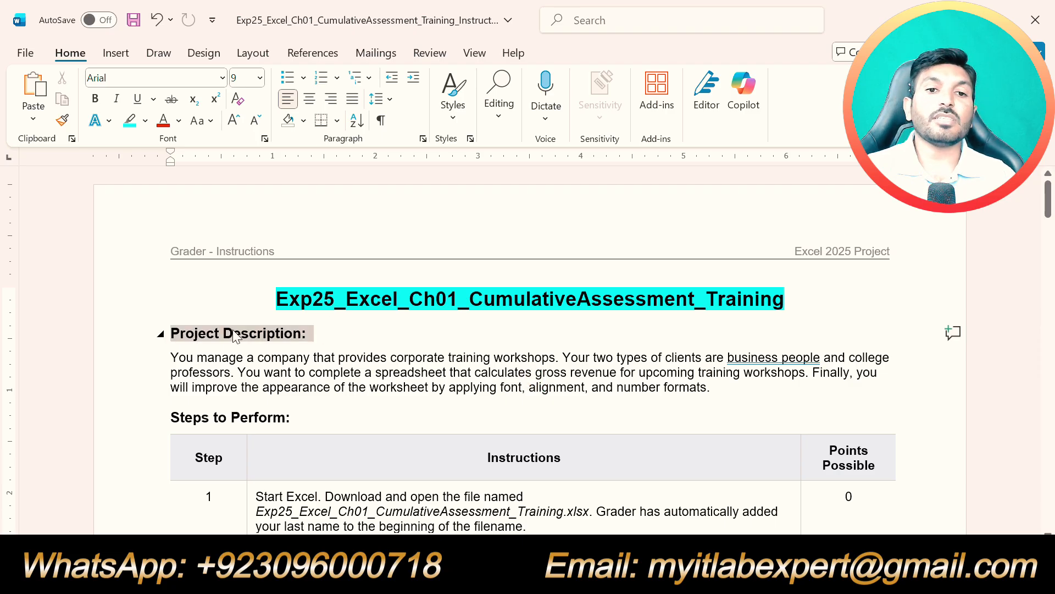
pyautogui.click(264, 299)
pyautogui.click(368, 356)
pyautogui.click(728, 388)
pyautogui.tripleClick(727, 388)
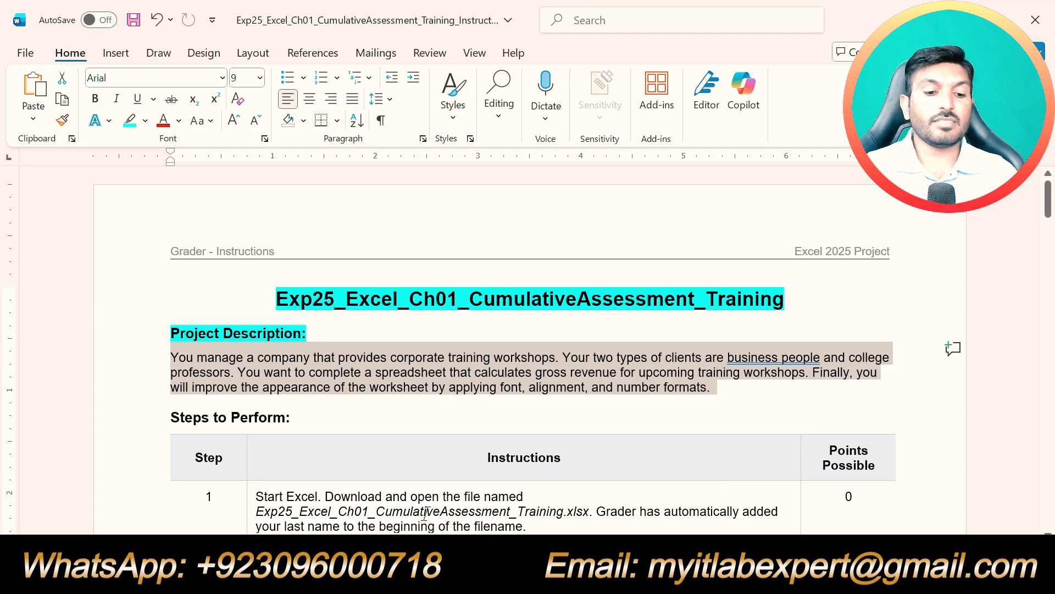
pyautogui.moveTo(297, 418); pyautogui.dragTo(172, 419)
pyautogui.click(252, 395)
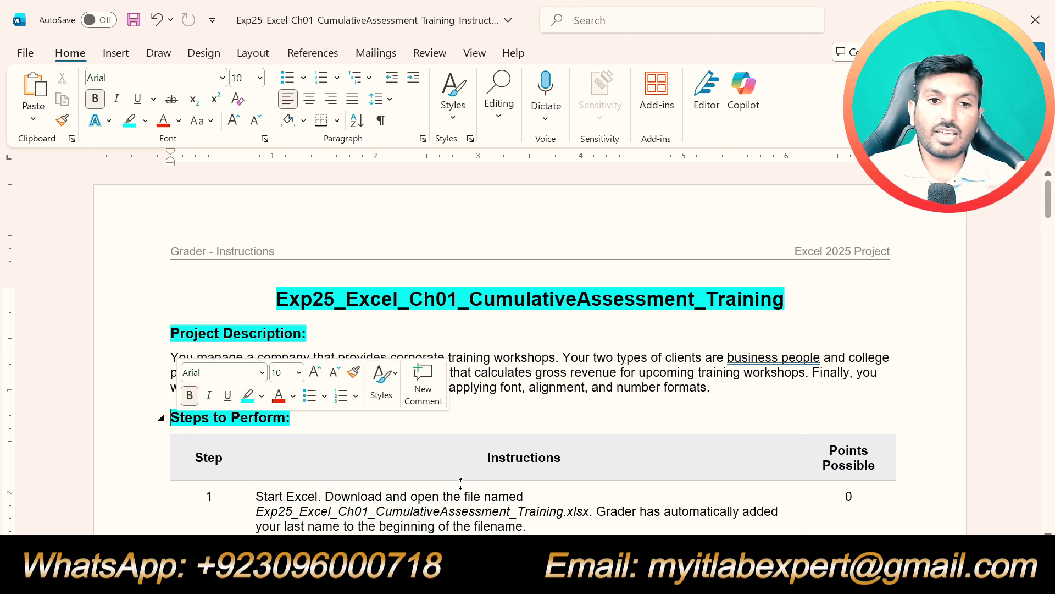
# Step: Read through the assignment's instruction table from step 1 to the Total Points row and return to the beginning
pyautogui.scroll(-2, 459, 482)
pyautogui.scroll(-12, 528, 350)
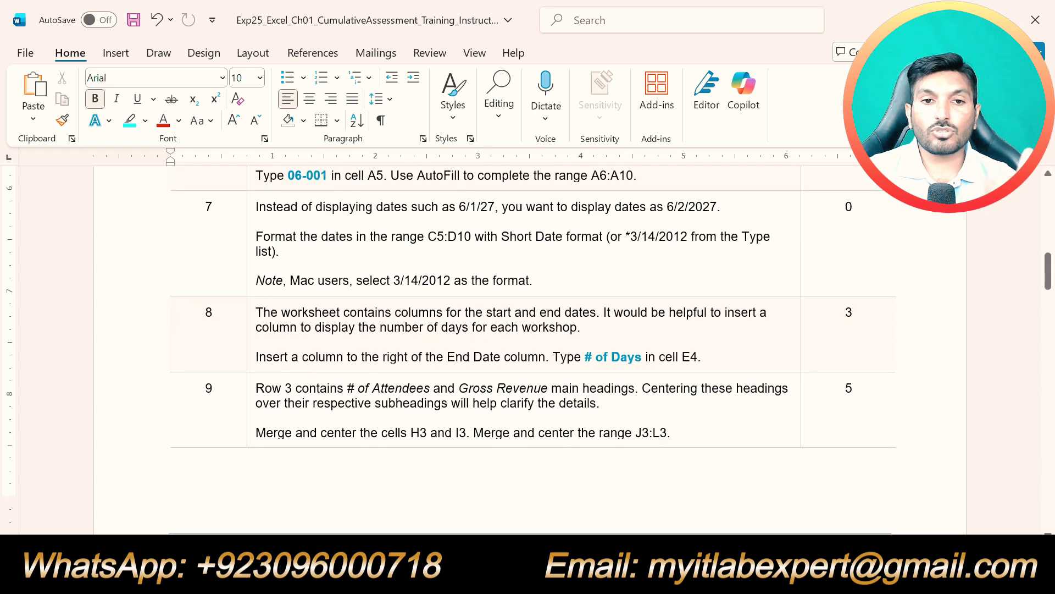
pyautogui.scroll(-12, 527, 350)
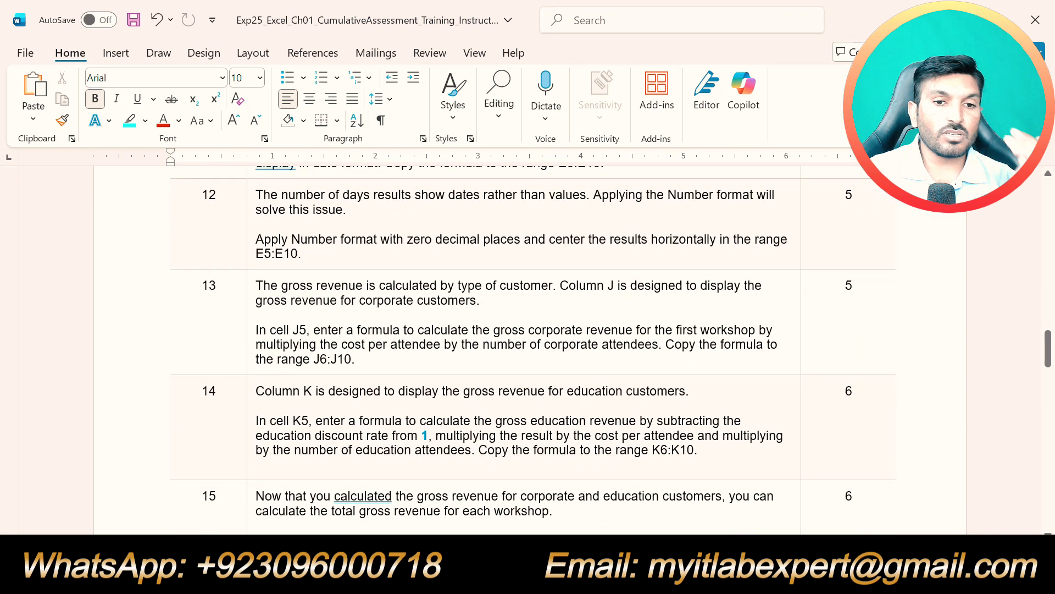
pyautogui.scroll(-12, 527, 350)
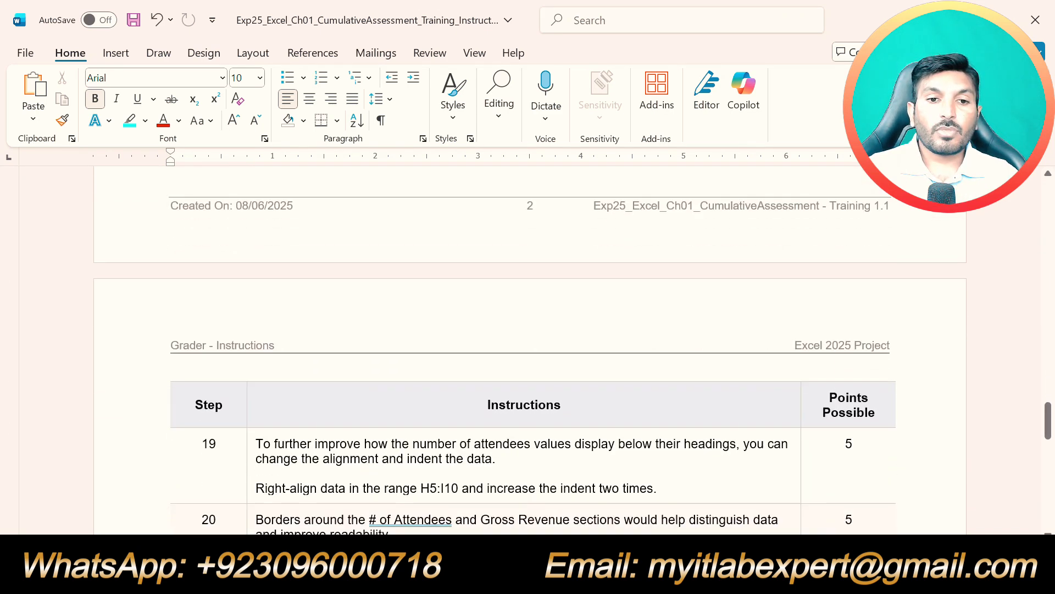
pyautogui.scroll(-8, 465, 478)
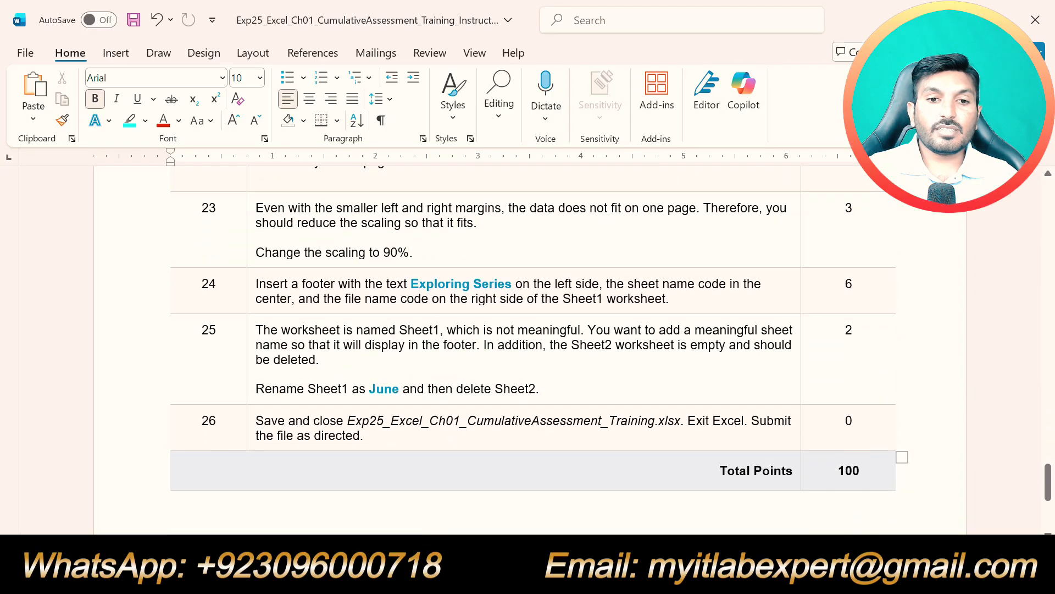
pyautogui.scroll(15, 465, 478)
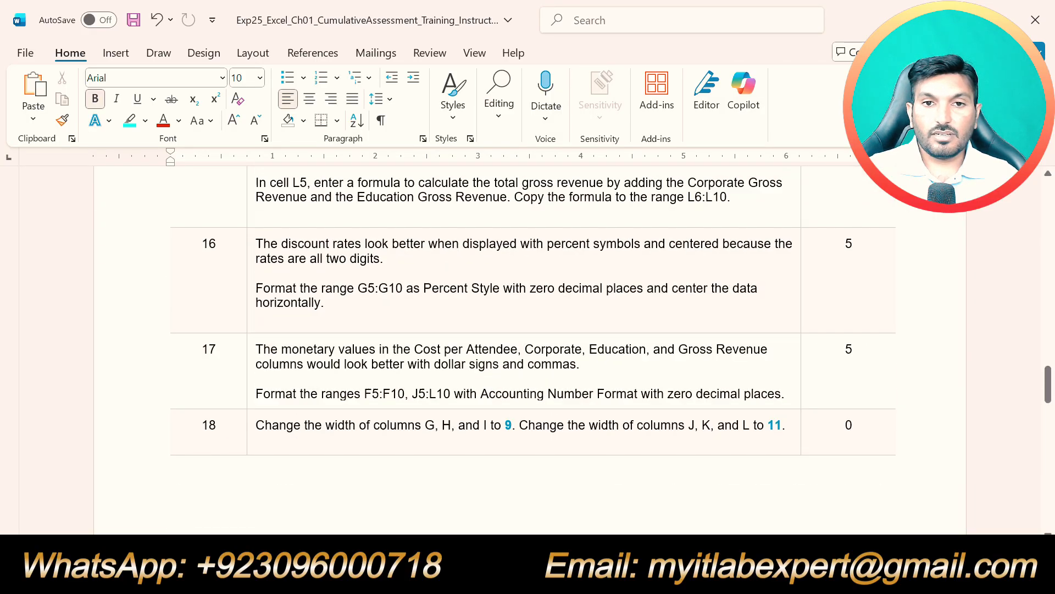
pyautogui.scroll(15, 465, 477)
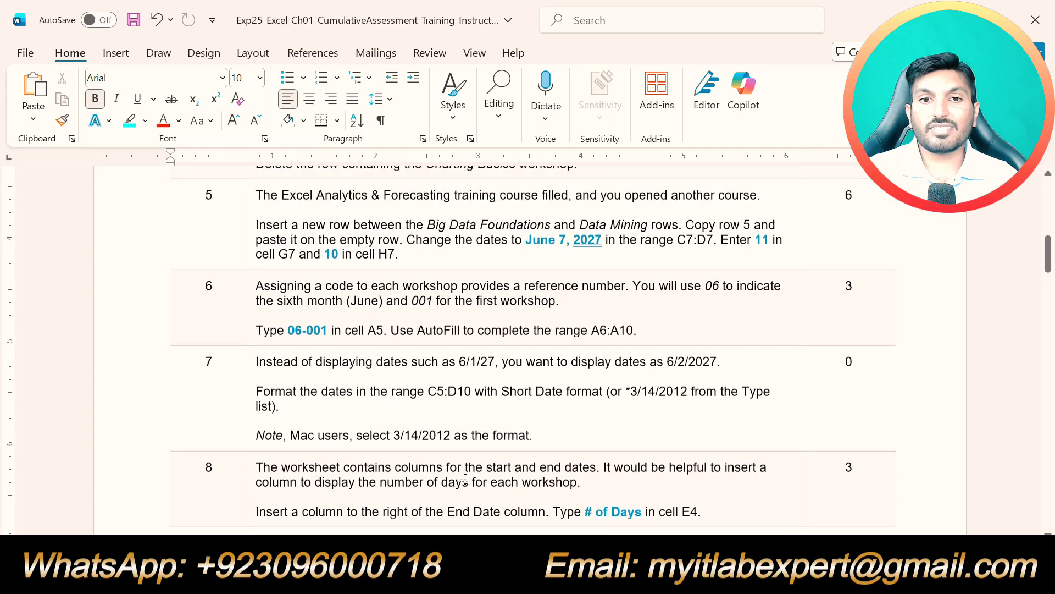
pyautogui.scroll(5, 465, 478)
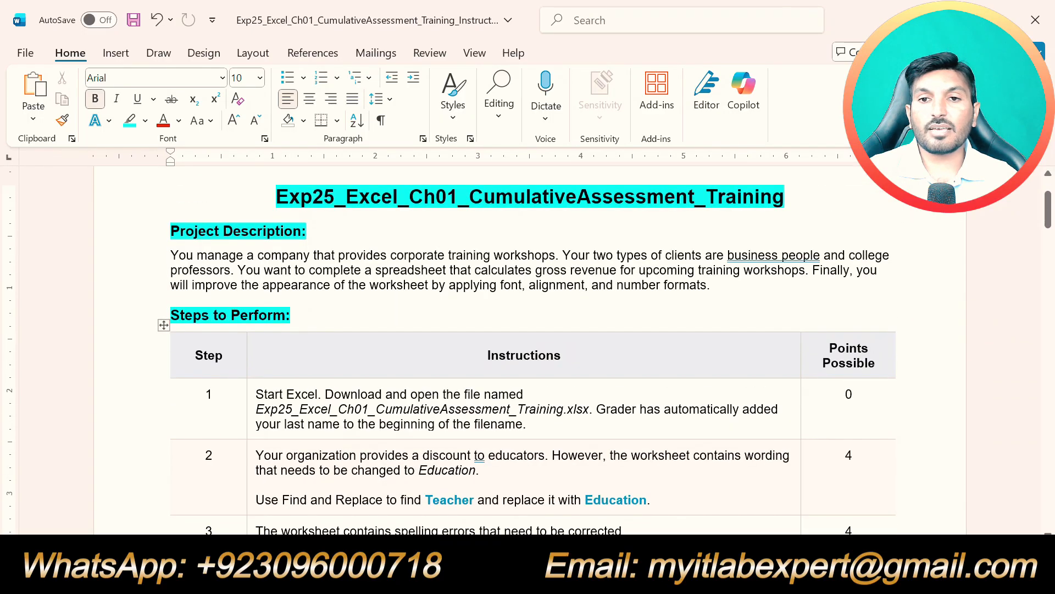
pyautogui.scroll(2, 465, 477)
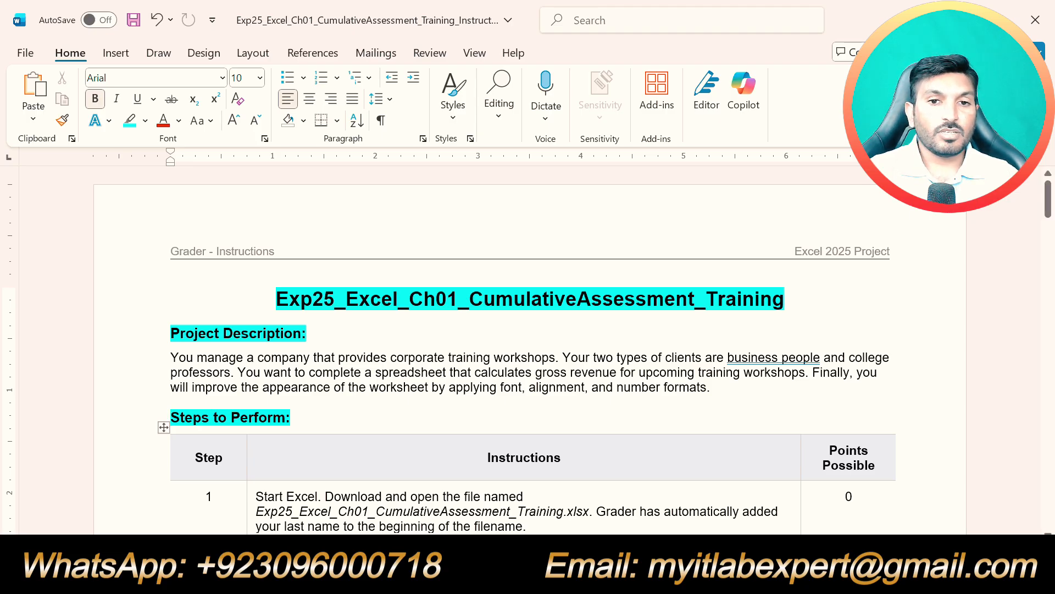
# Step: Highlight the step 1 instruction in yellow and check the open training workbook in Excel before returning to the Word instructions
pyautogui.scroll(-1, 495, 497)
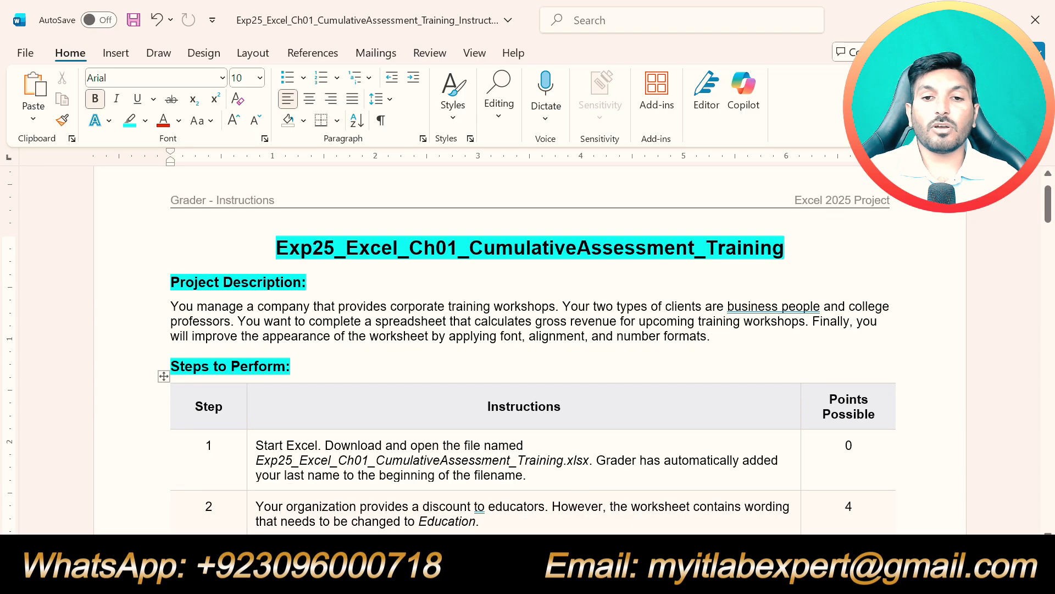
pyautogui.moveTo(549, 476); pyautogui.dragTo(262, 449)
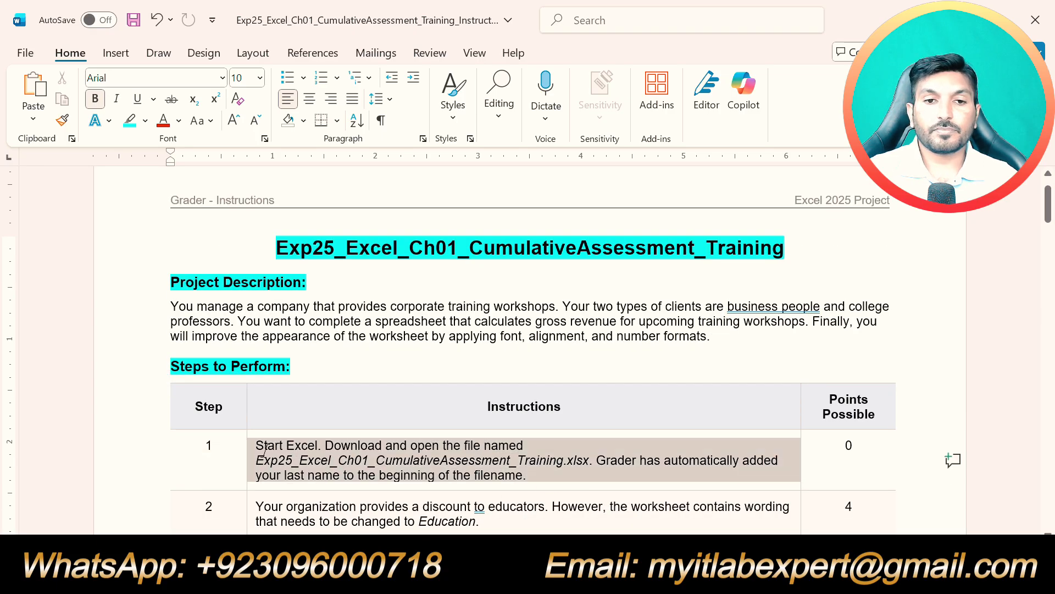
pyautogui.click(352, 422)
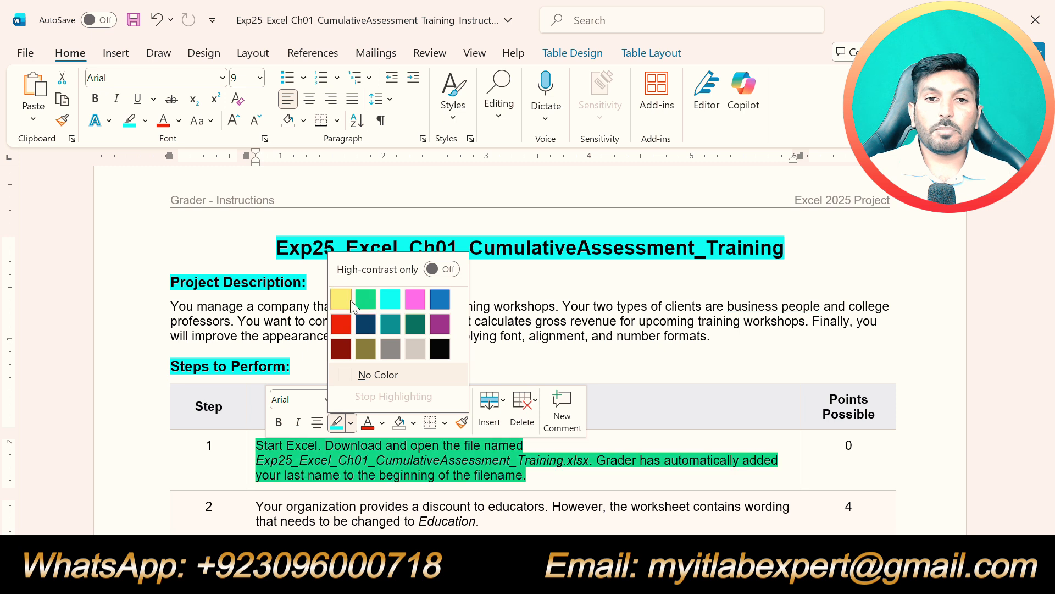
pyautogui.click(345, 300)
pyautogui.click(446, 473)
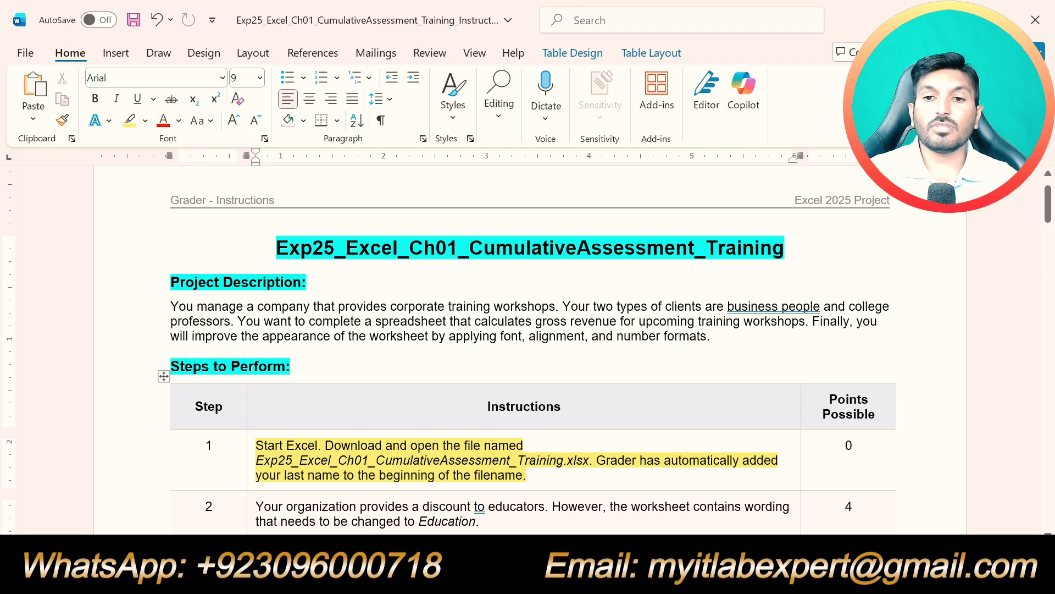
pyautogui.click(534, 475)
pyautogui.click(526, 577)
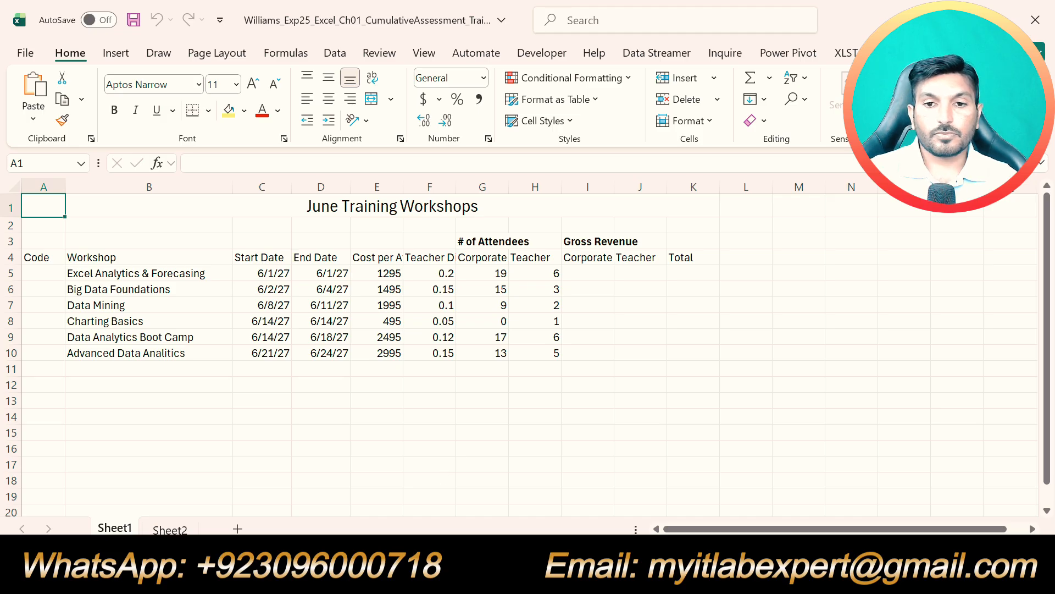
pyautogui.hotkey('alt', 'Tab')
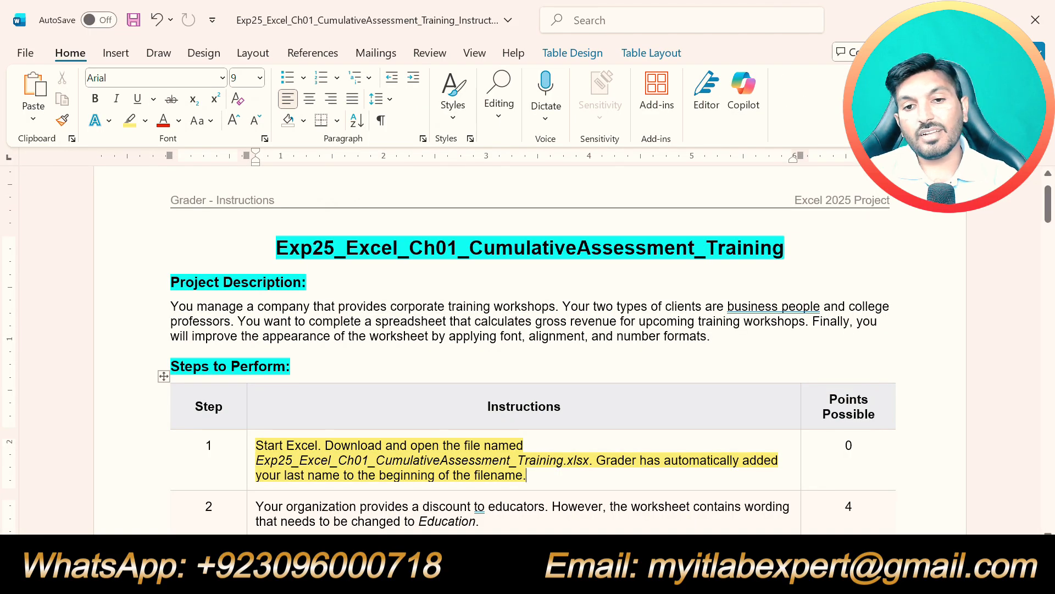
# Step: Undo the highlight on step 1 and highlight the whole step 2 instruction in yellow
pyautogui.hotkey('ctrl', 'z')
pyautogui.scroll(-1, 591, 455)
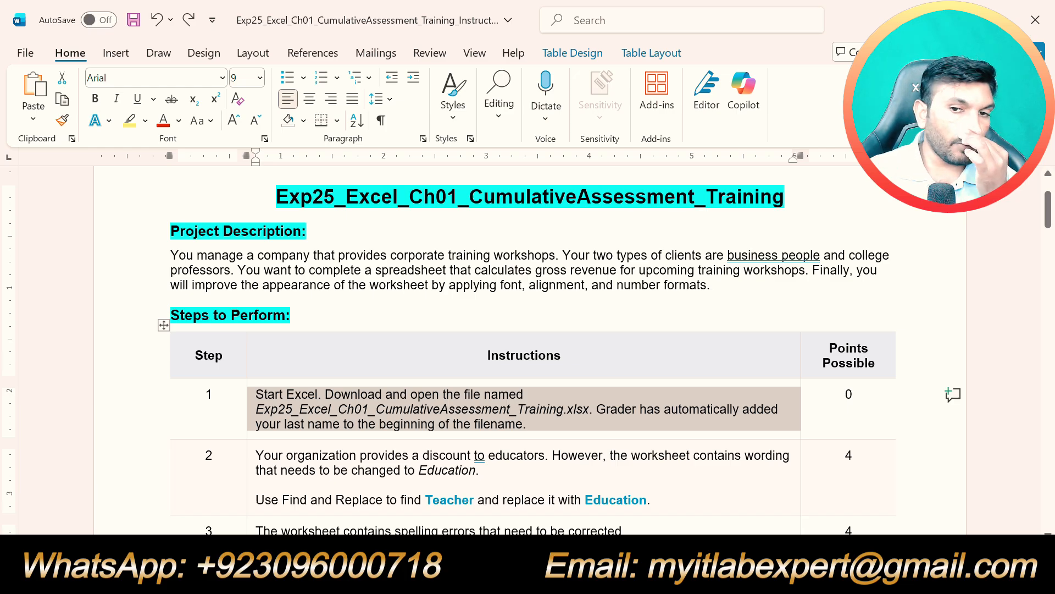
pyautogui.moveTo(657, 497); pyautogui.dragTo(297, 435)
pyautogui.click(332, 432)
pyautogui.click(380, 481)
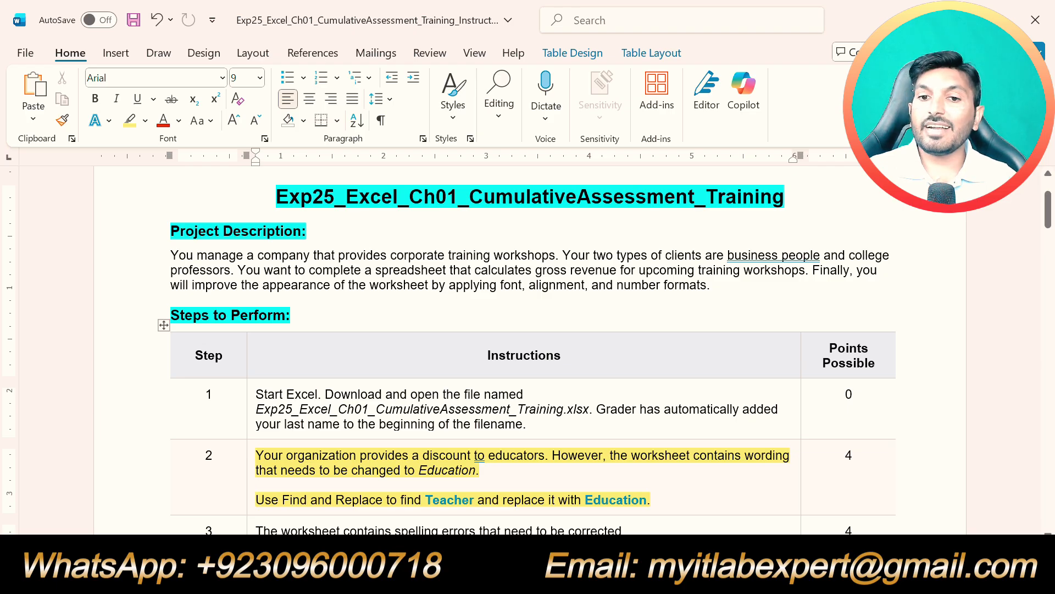
pyautogui.click(675, 498)
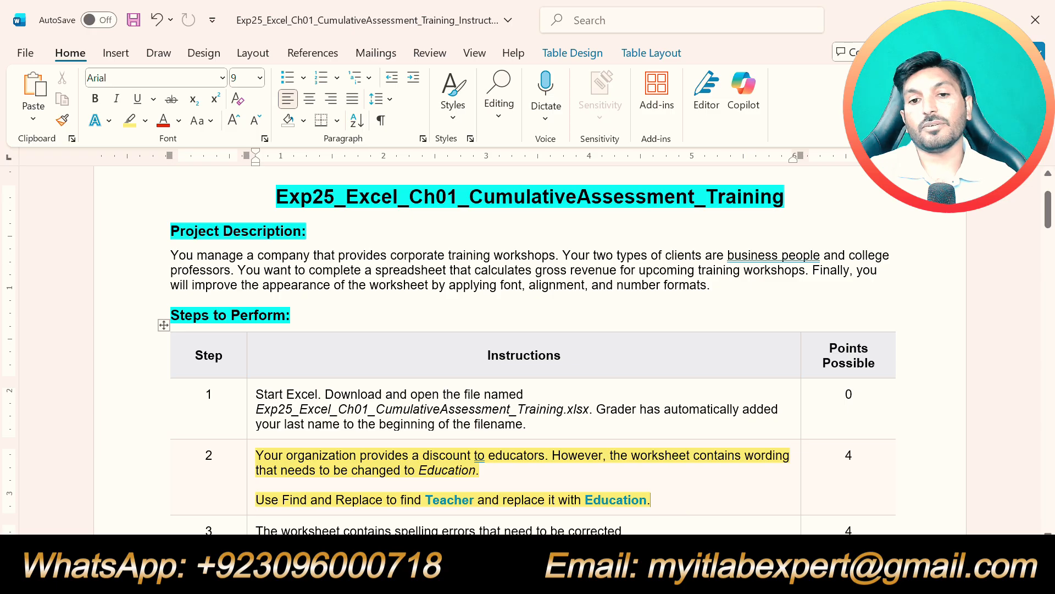
# Step: Compare the Excel worksheet with the step 2 instruction in Word, marking the words Teacher and Education
pyautogui.click(522, 577)
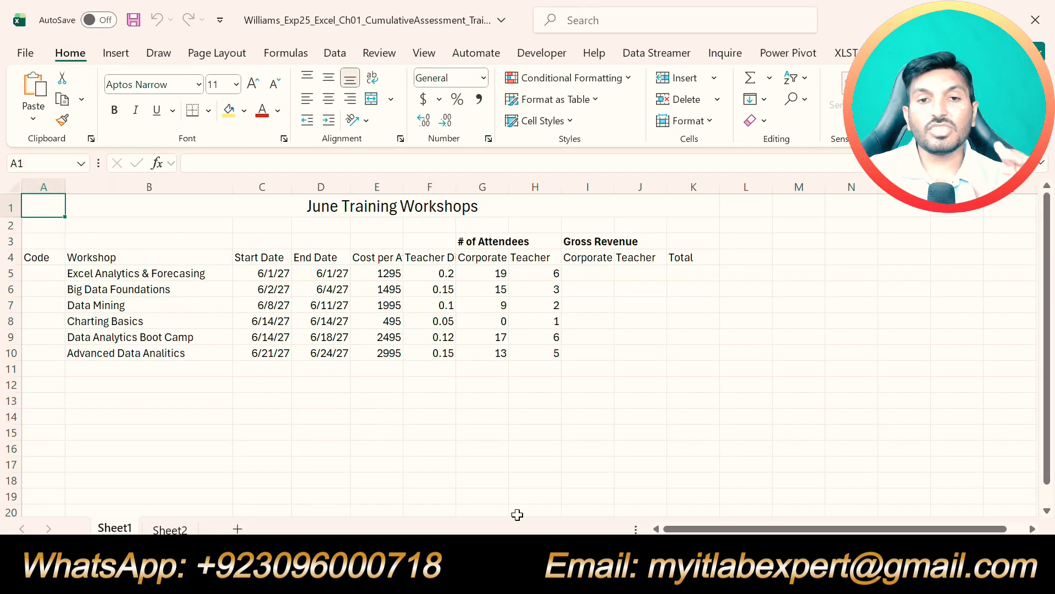
pyautogui.click(521, 577)
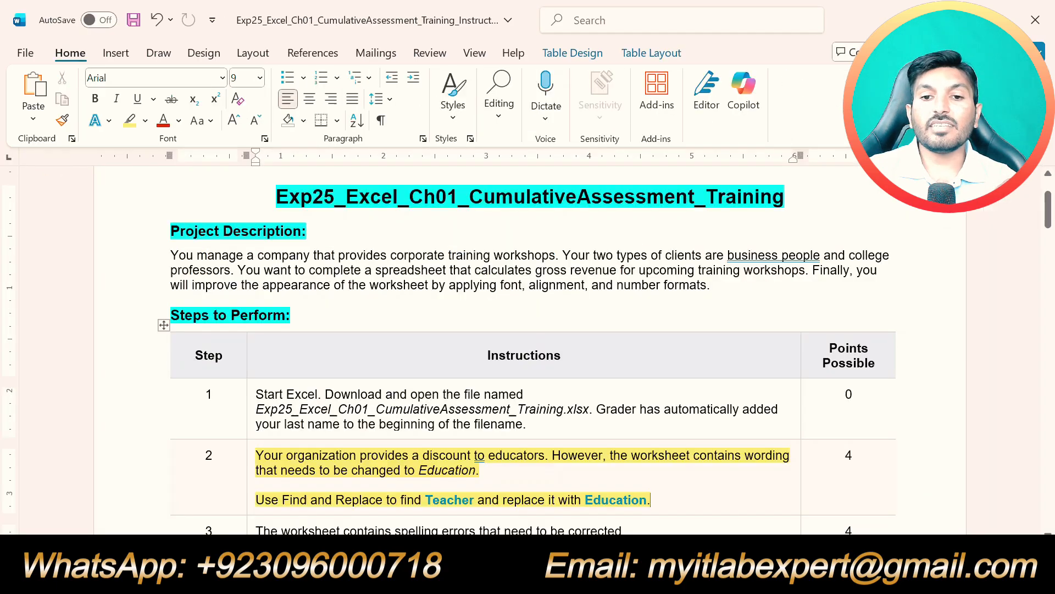
pyautogui.click(521, 577)
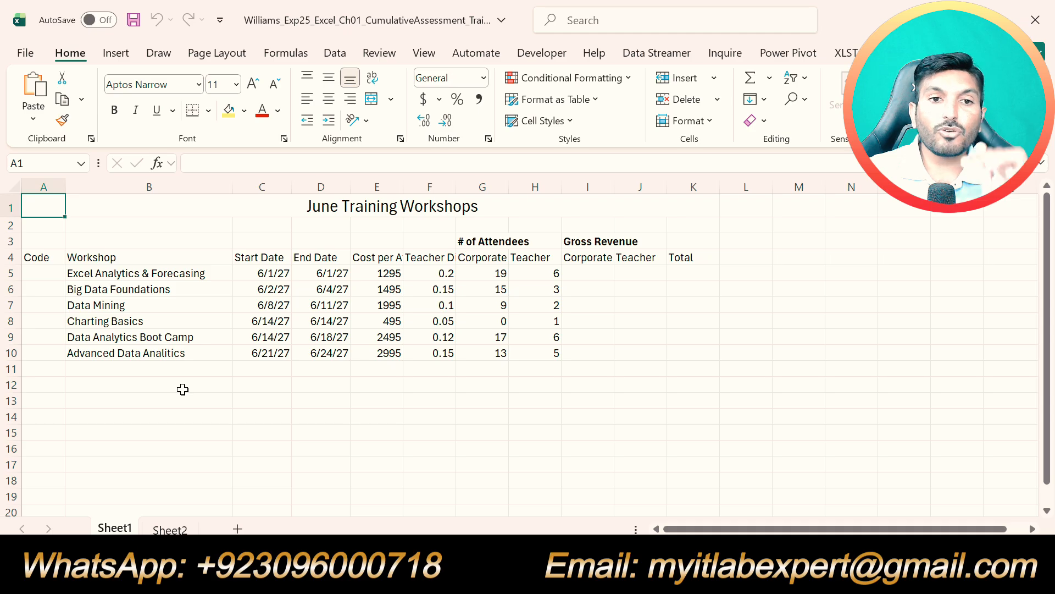
pyautogui.click(596, 577)
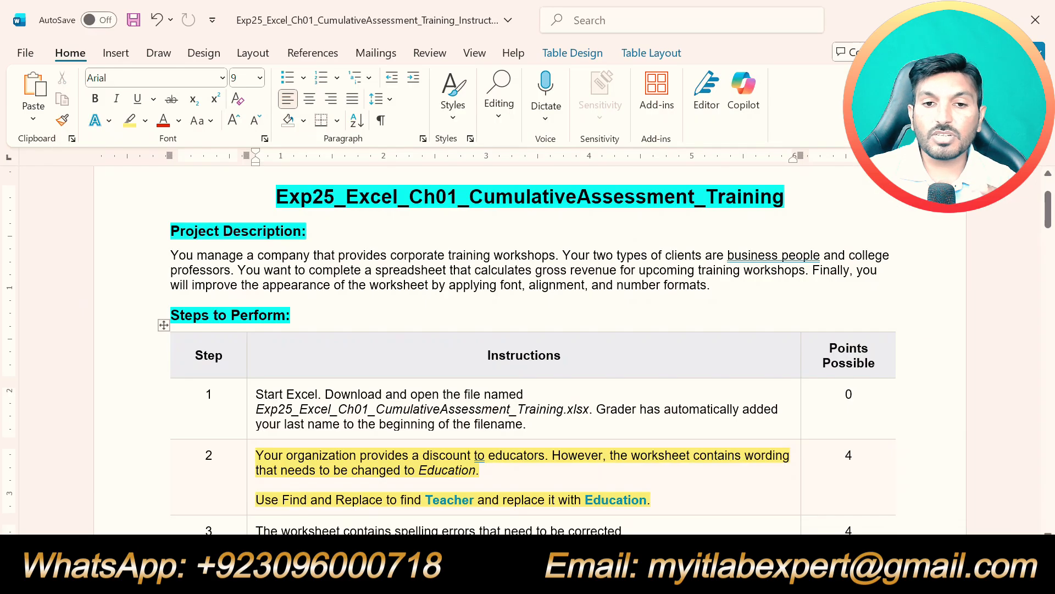
pyautogui.moveTo(425, 501); pyautogui.dragTo(475, 502)
pyautogui.moveTo(579, 504); pyautogui.dragTo(650, 501)
# Step: Switch to Excel, open the Replace dialog for the June Training Workshops sheet, and recheck the step 2 wording in Word
pyautogui.hotkey('alt', 'Tab')
pyautogui.click(52, 201)
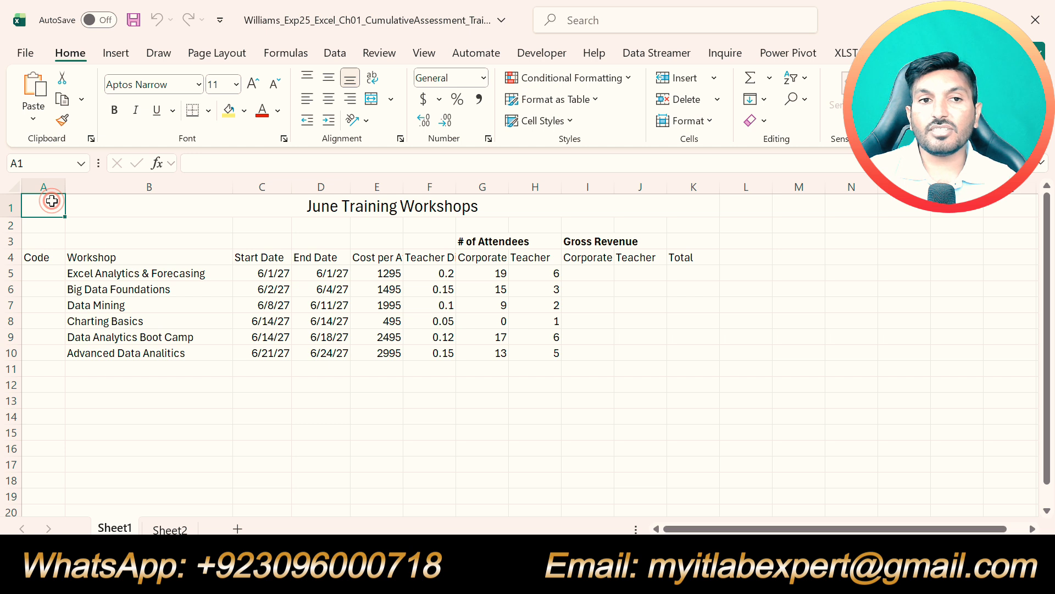
pyautogui.click(71, 47)
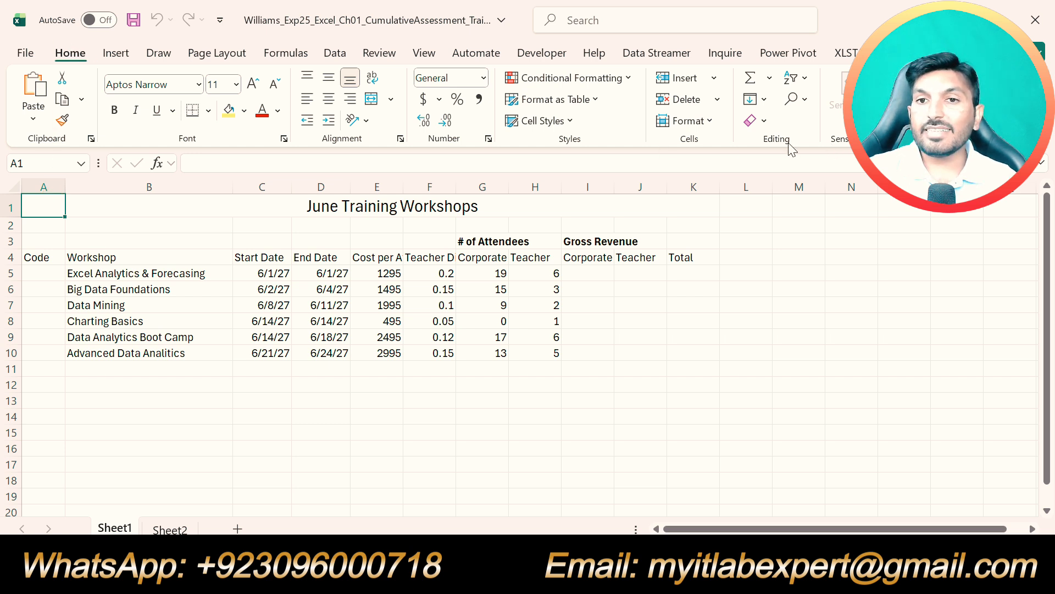
pyautogui.click(798, 102)
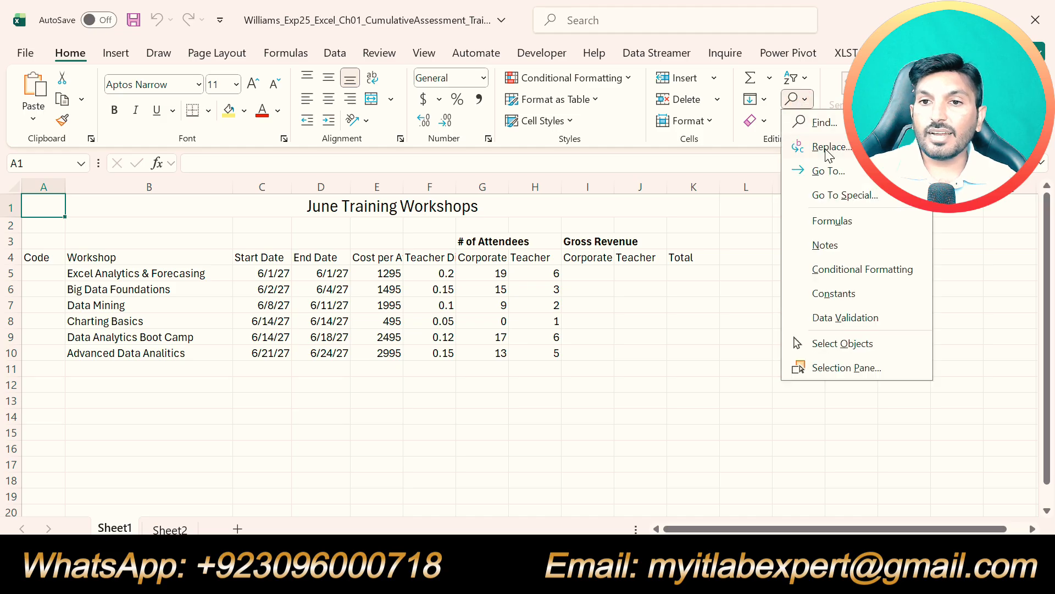
pyautogui.click(829, 147)
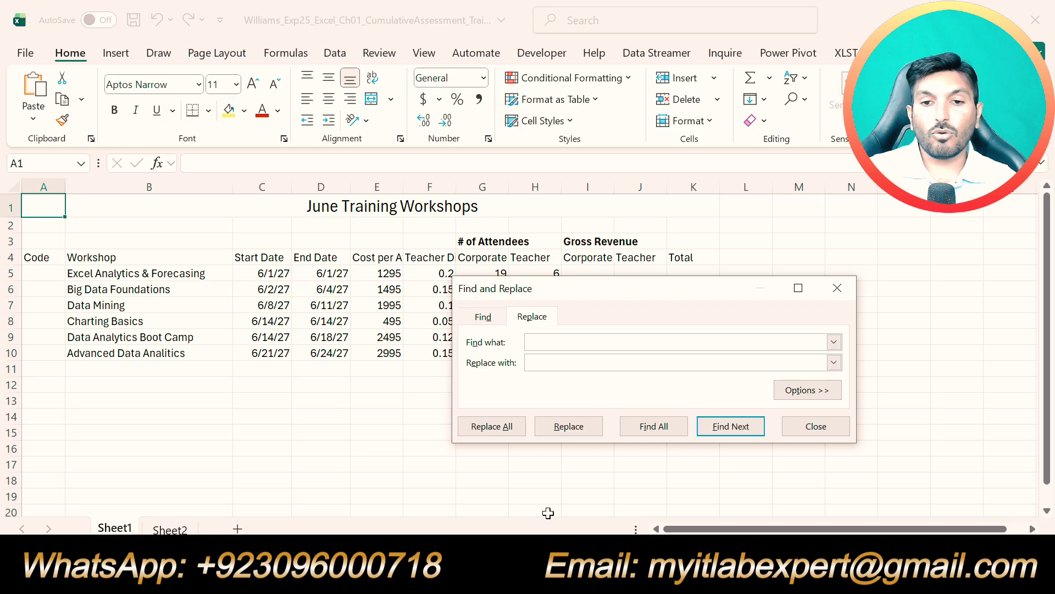
pyautogui.click(537, 574)
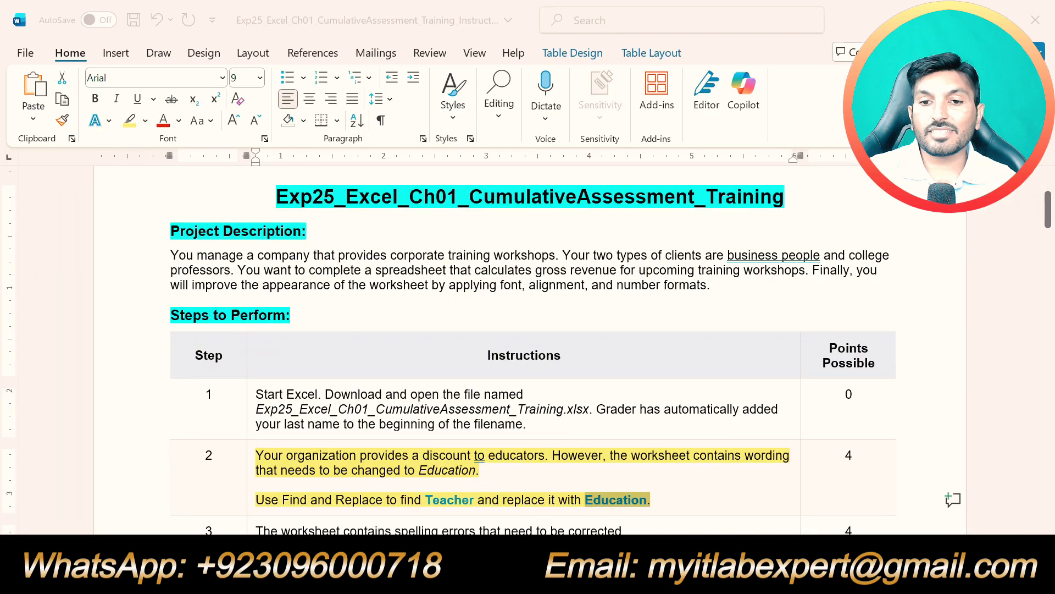
# Step: Replace all occurrences of Teacher with Education in the Excel worksheet and close the Find and Replace dialog
pyautogui.hotkey('alt', 'Tab')
pyautogui.click(588, 344)
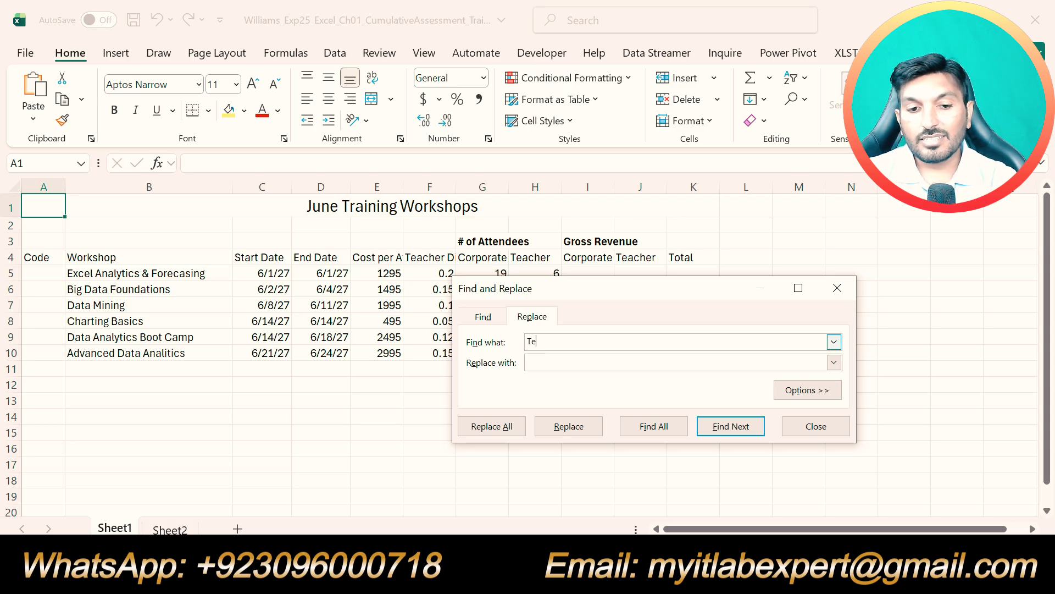
pyautogui.write('Teacher')
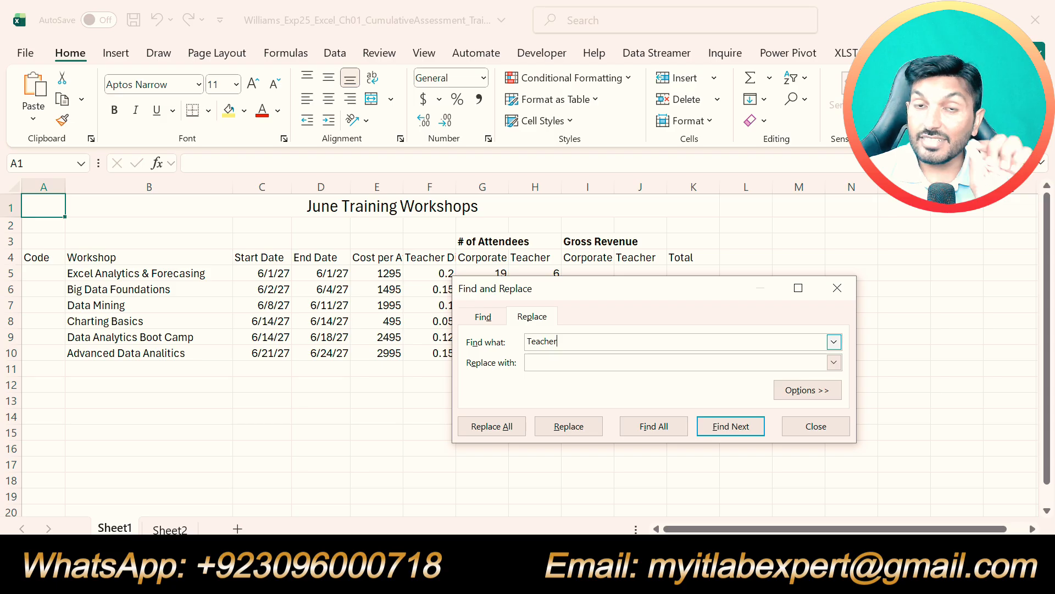
pyautogui.click(552, 363)
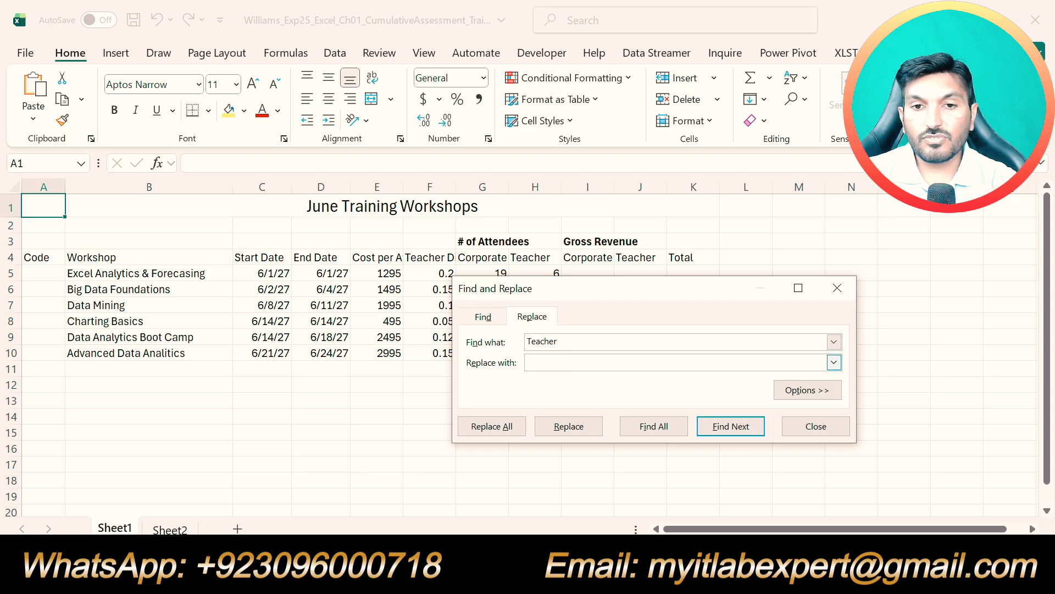
pyautogui.write('Ed')
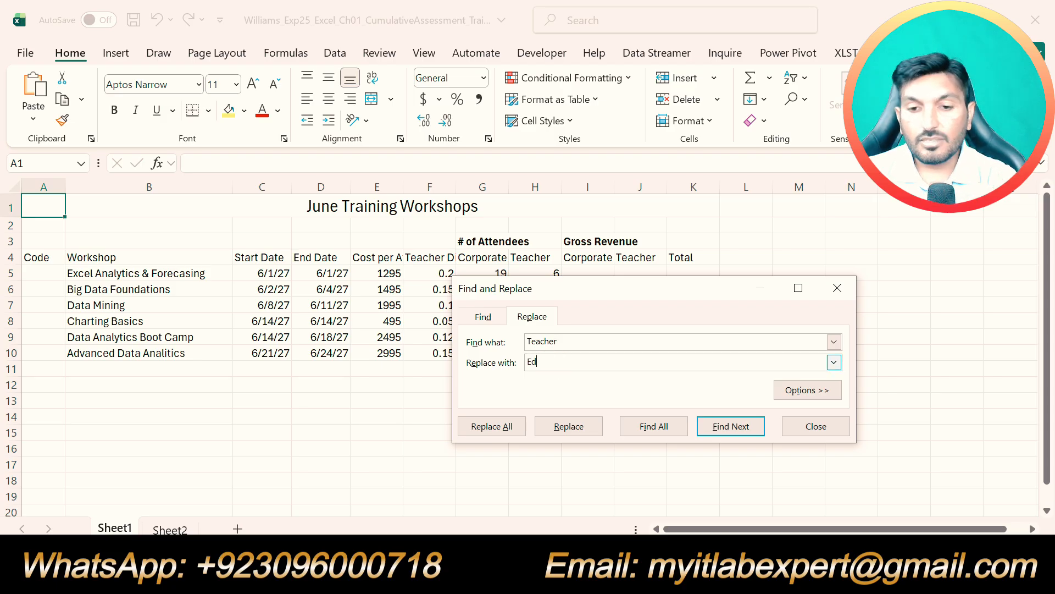
pyautogui.write('ucation')
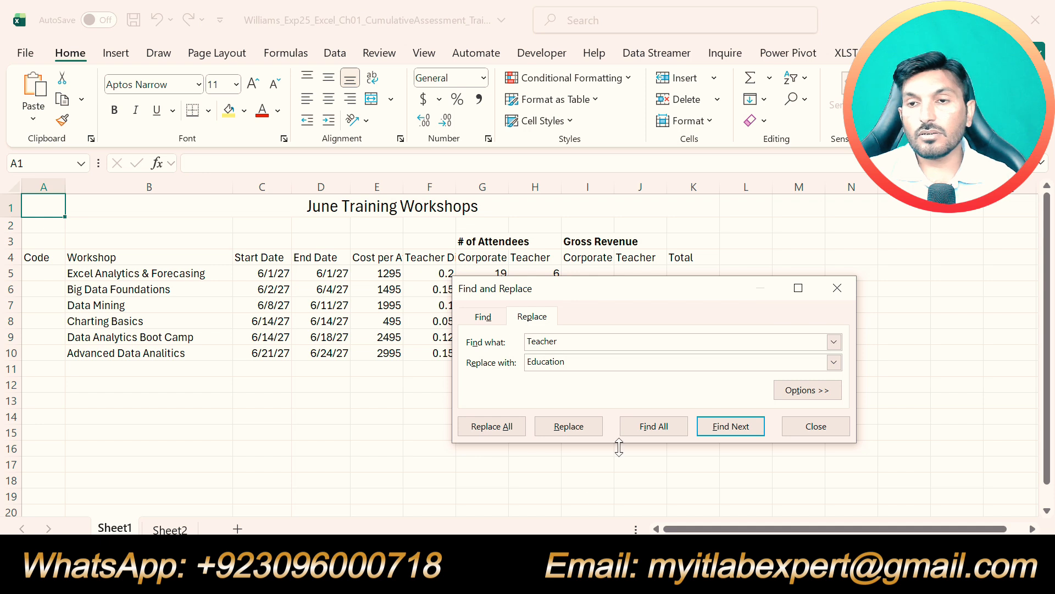
pyautogui.click(483, 426)
pyautogui.click(550, 336)
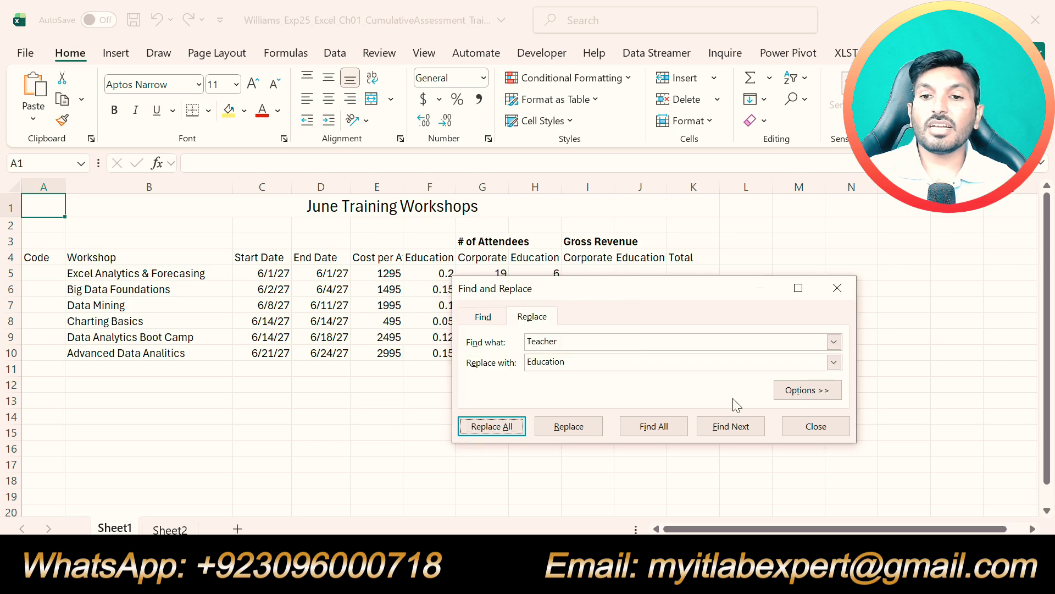
pyautogui.click(845, 429)
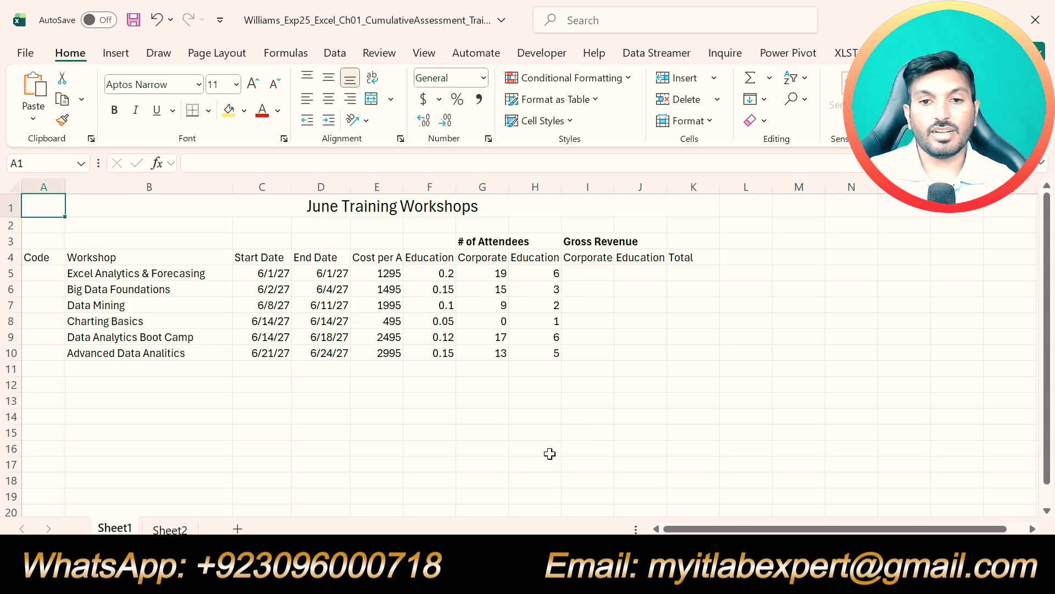
# Step: Switch to the Word instructions, undo the step 2 highlight, and highlight the whole step 3 instruction in yellow
pyautogui.click(569, 579)
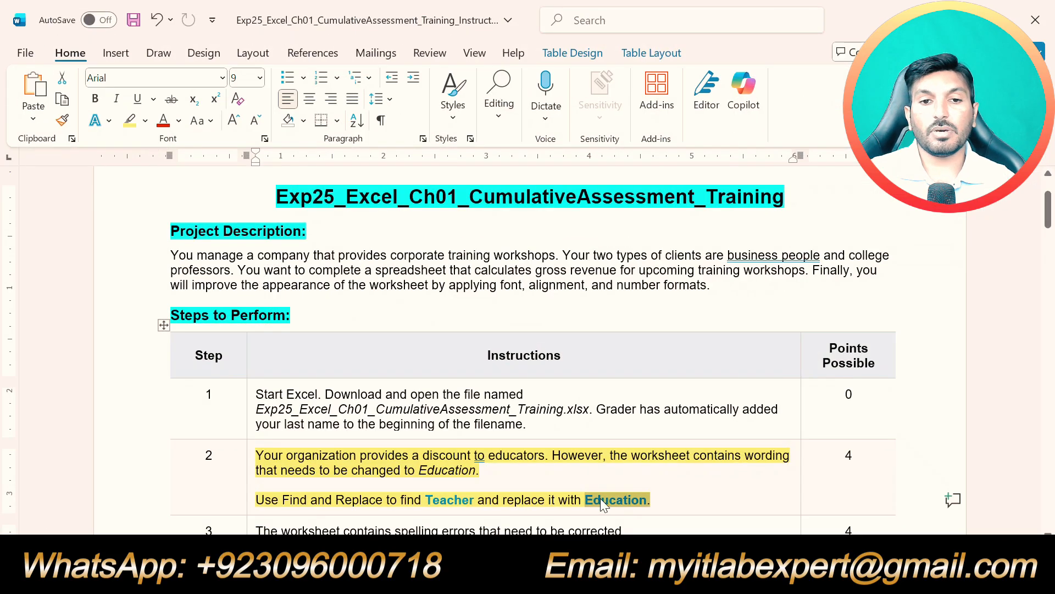
pyautogui.hotkey('ctrl', 'z')
pyautogui.scroll(-5, 636, 462)
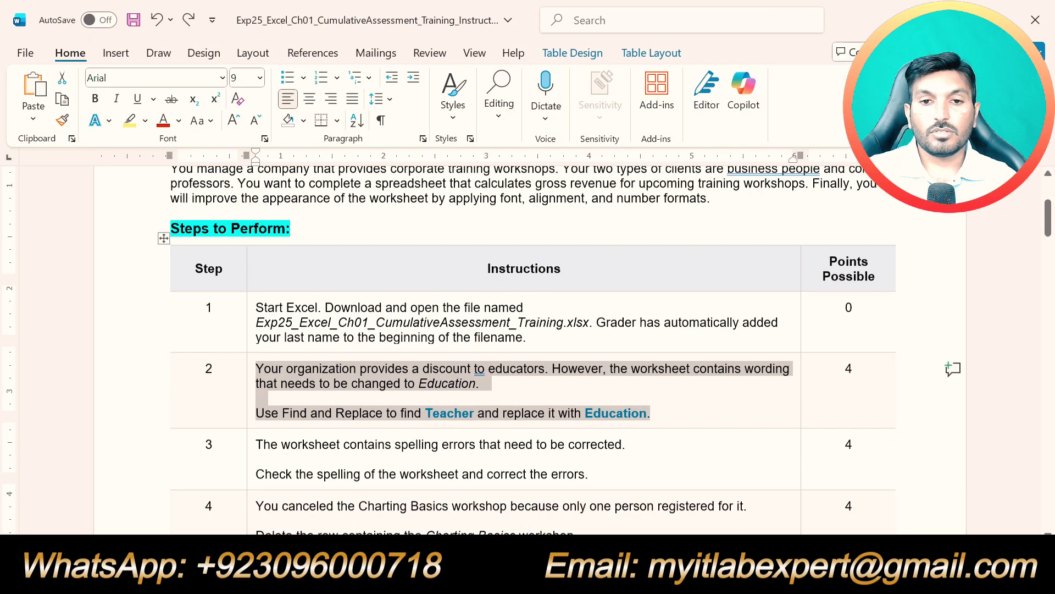
pyautogui.moveTo(605, 357); pyautogui.dragTo(259, 327)
pyautogui.click(338, 298)
pyautogui.click(341, 356)
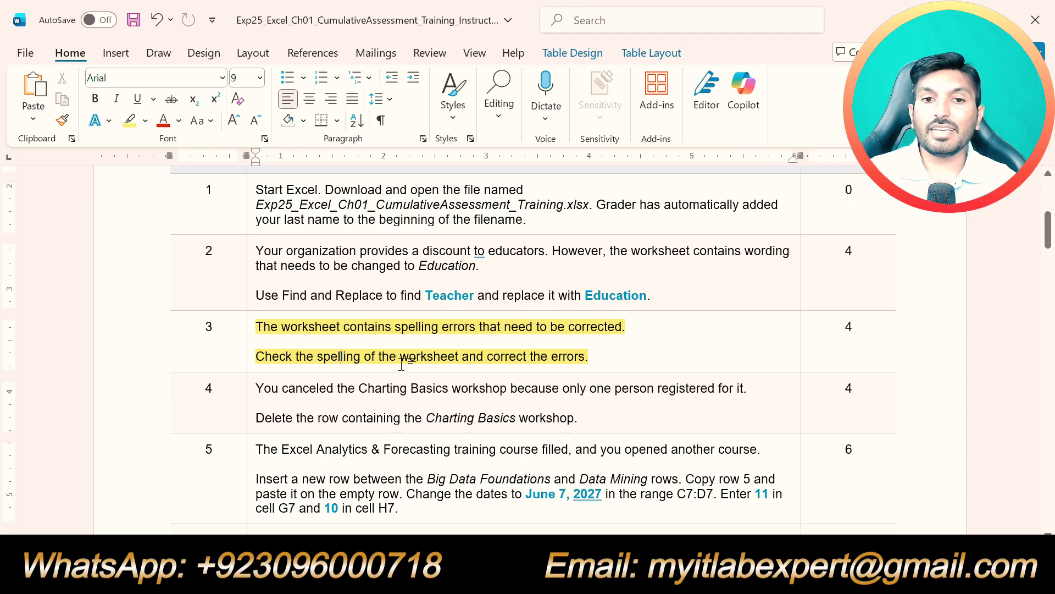
pyautogui.click(595, 360)
# Step: Spell-check the Excel worksheet, correcting Forecasing to Forecasting in B5 and Analitics to Analytics in B10
pyautogui.click(344, 576)
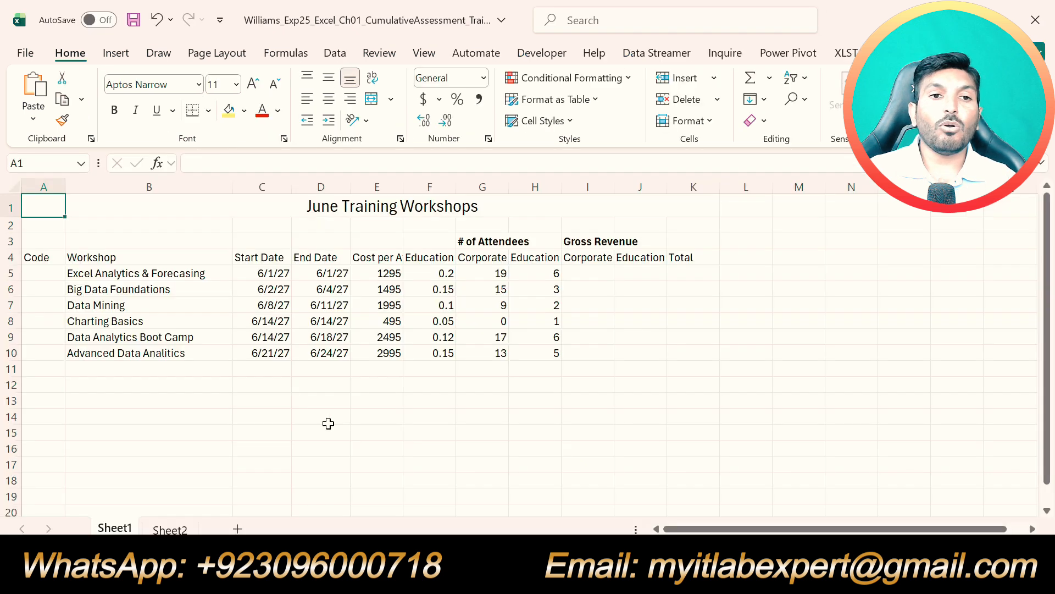
pyautogui.click(380, 54)
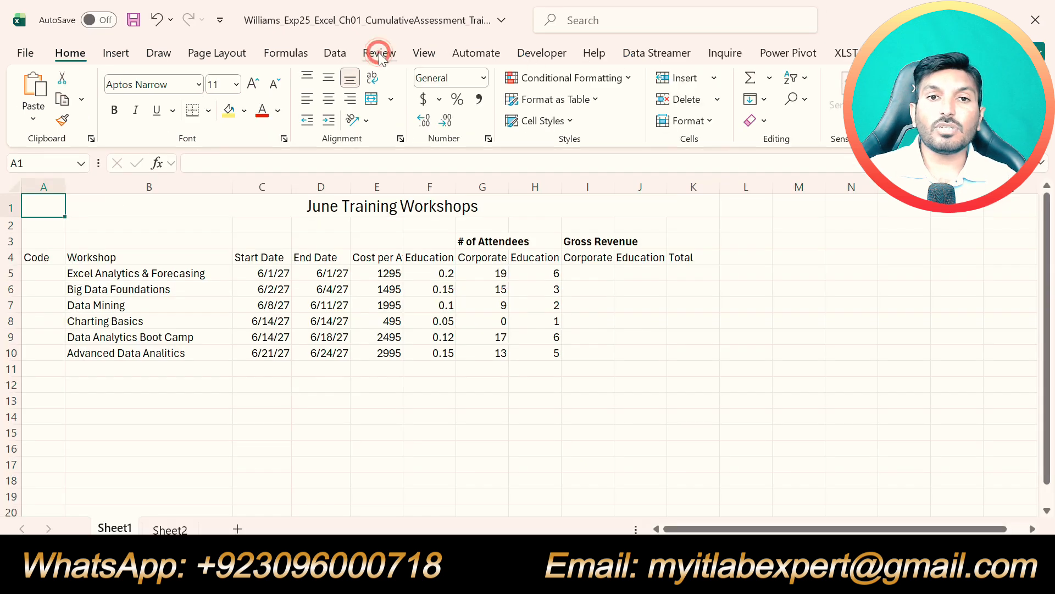
pyautogui.click(35, 91)
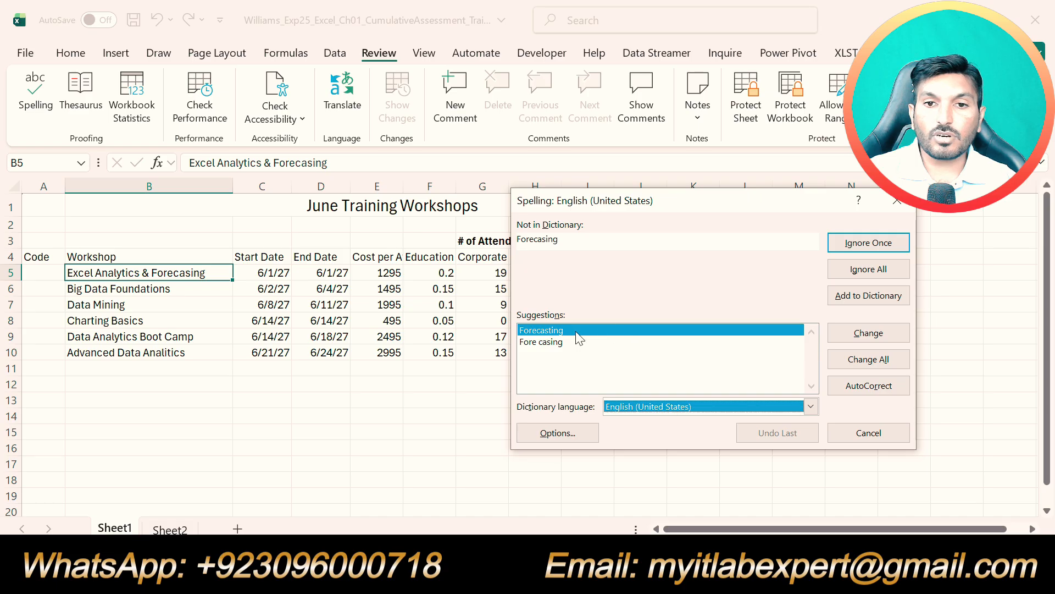
pyautogui.click(870, 334)
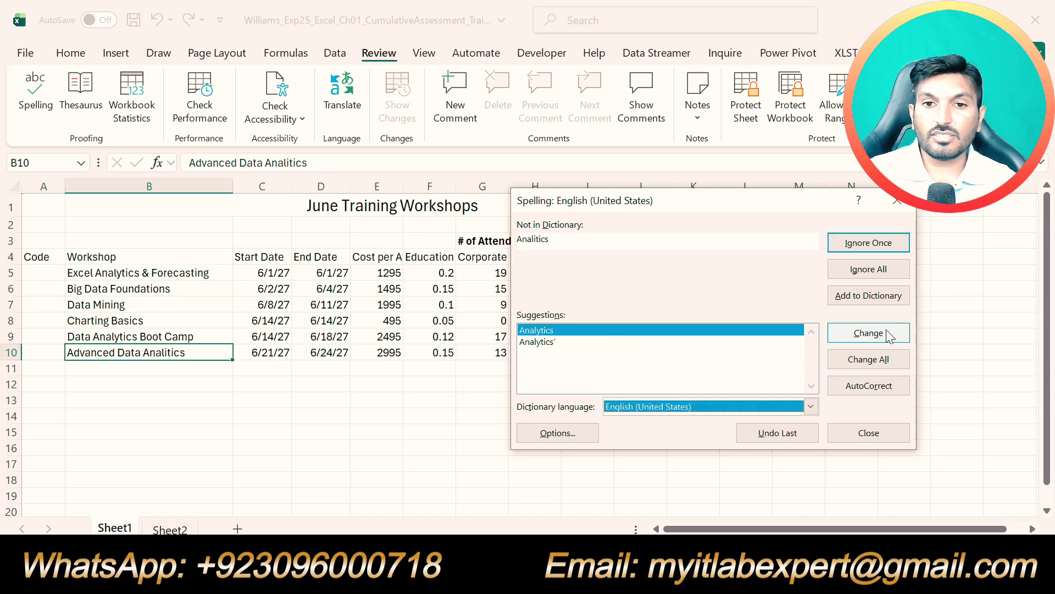
pyautogui.click(855, 337)
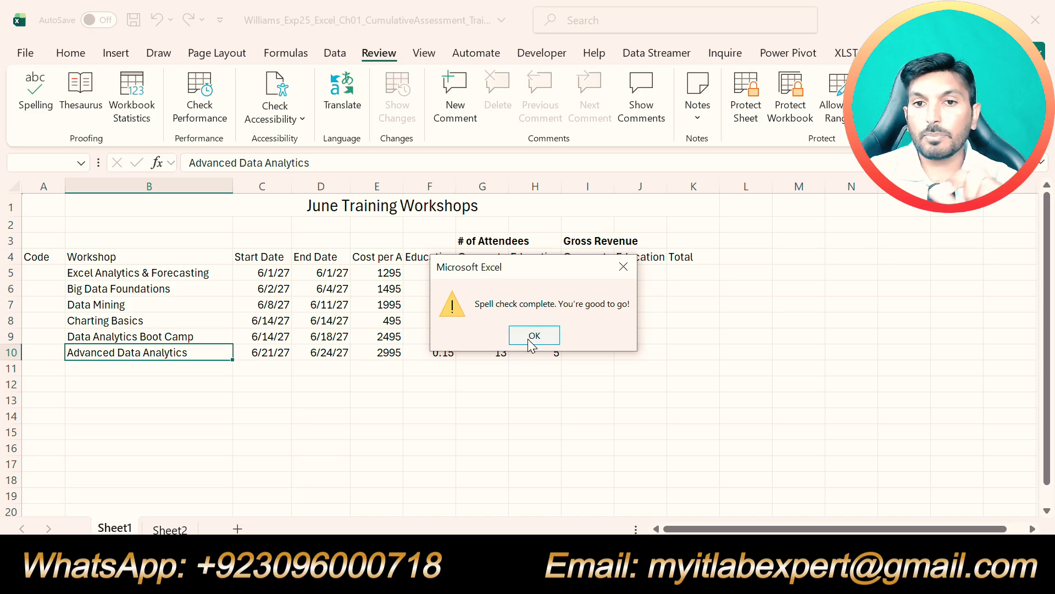
pyautogui.click(532, 339)
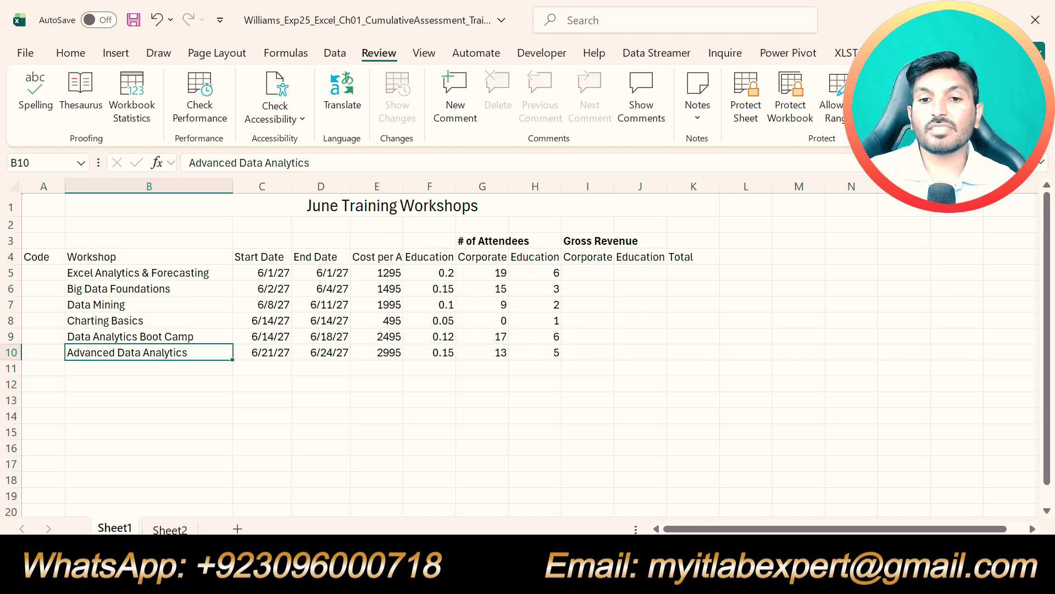
# Step: Return to the Word instructions, undo the step 3 highlight, and highlight the whole step 4 instruction in yellow
pyautogui.hotkey('alt', 'Tab')
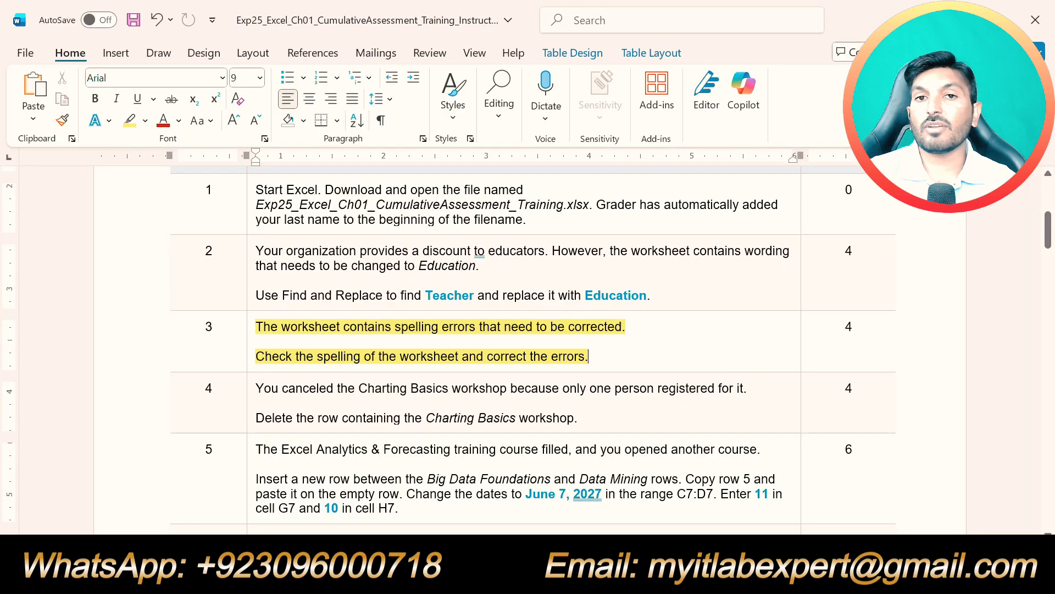
pyautogui.click(611, 358)
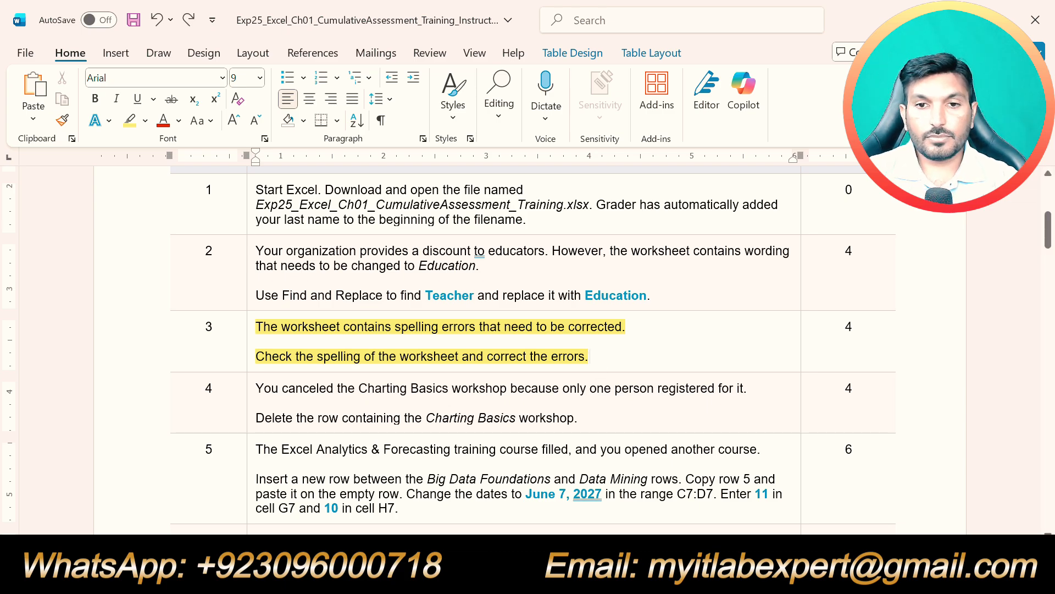
pyautogui.hotkey('ctrl', 'z')
pyautogui.click(578, 389)
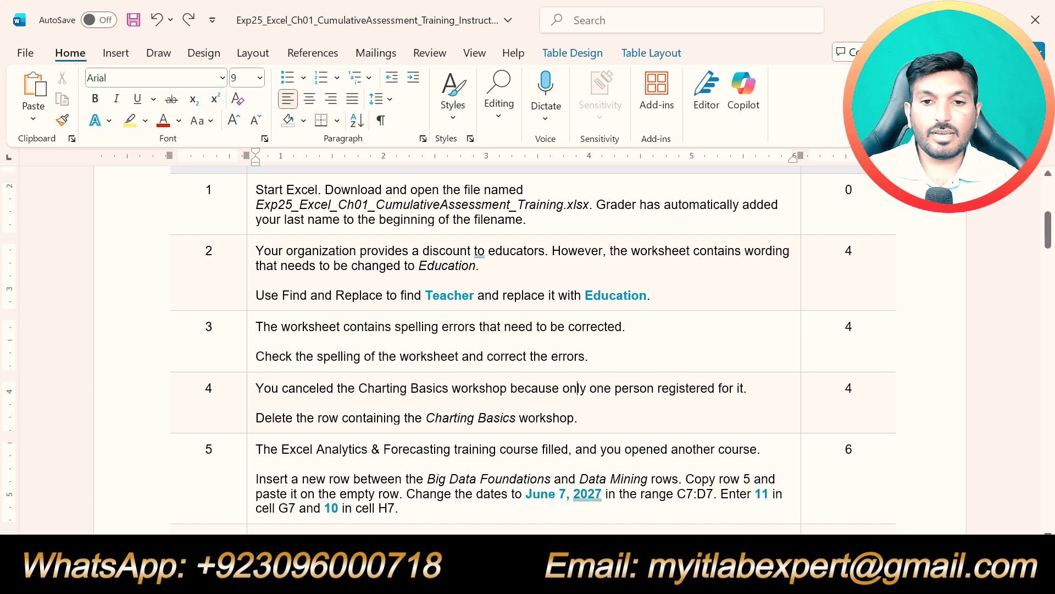
pyautogui.moveTo(578, 418); pyautogui.dragTo(327, 378)
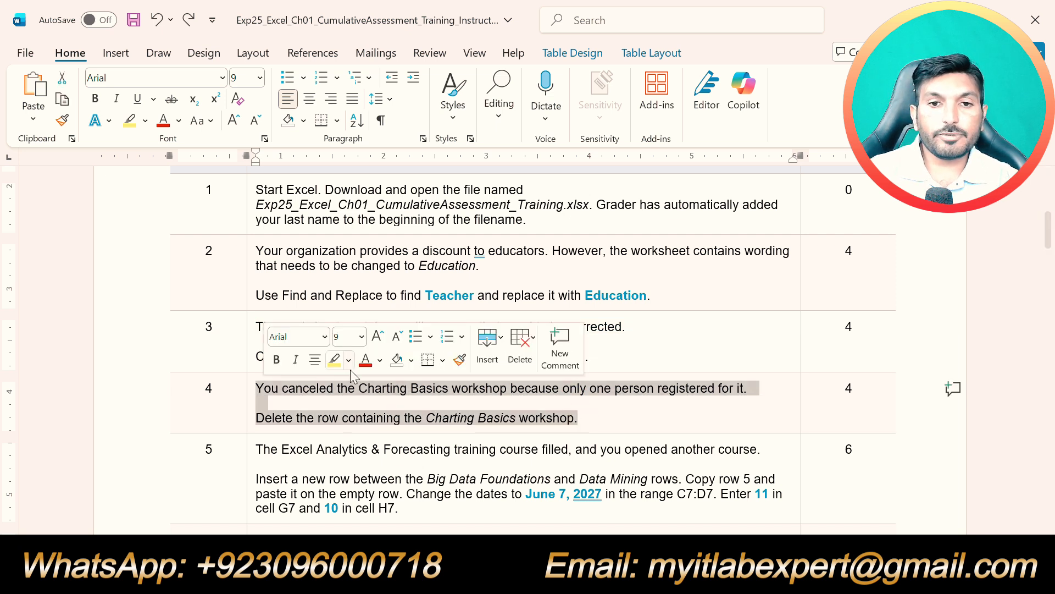
pyautogui.click(335, 359)
pyautogui.click(358, 403)
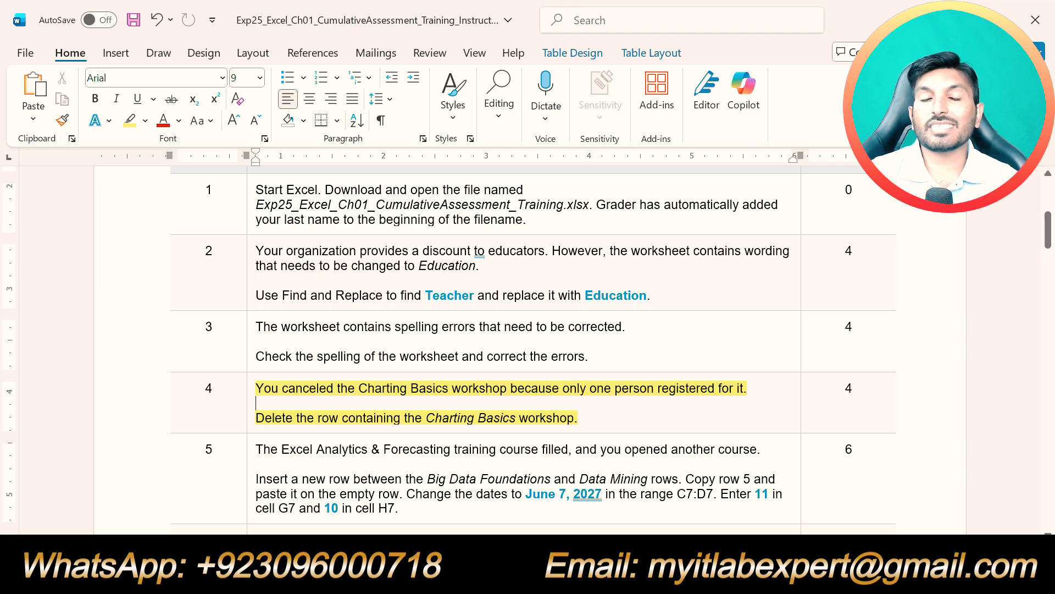
# Step: Compare the Charting Basics workshop and its Education attendee count in Excel with the step 4 instruction in Word
pyautogui.click(443, 575)
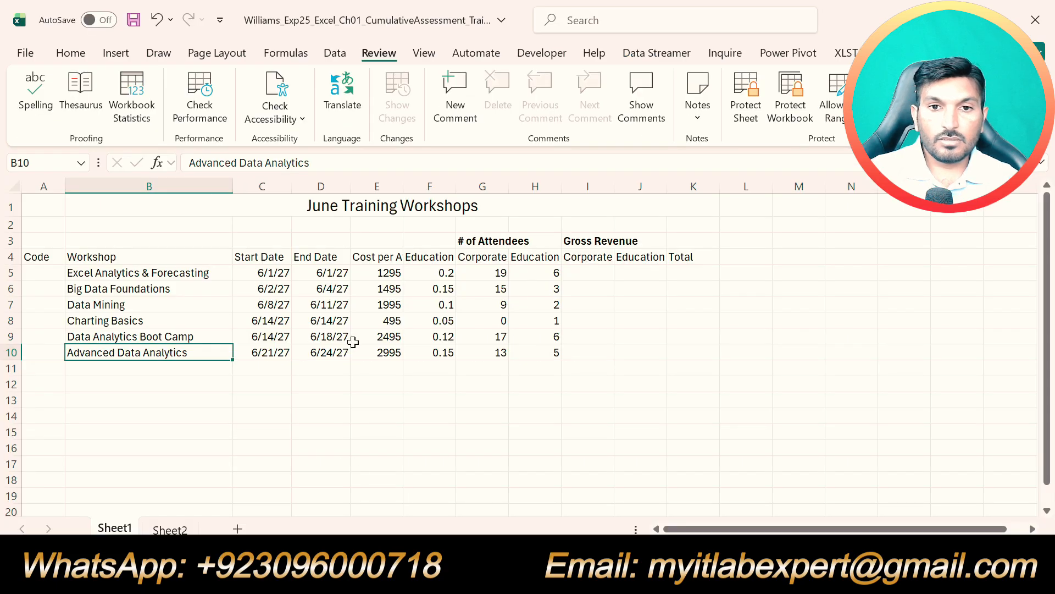
pyautogui.click(137, 322)
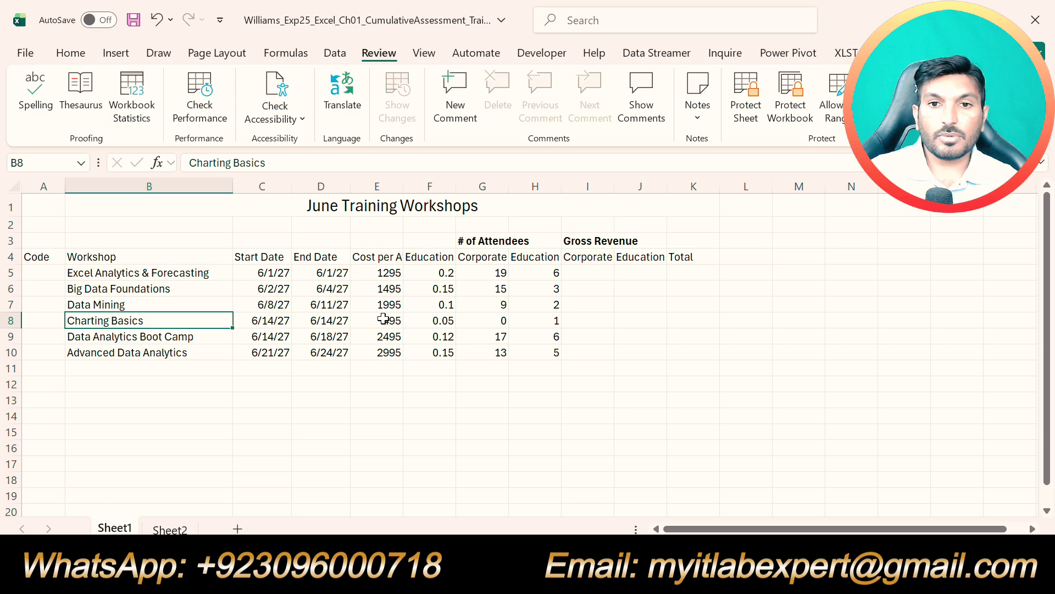
pyautogui.click(554, 320)
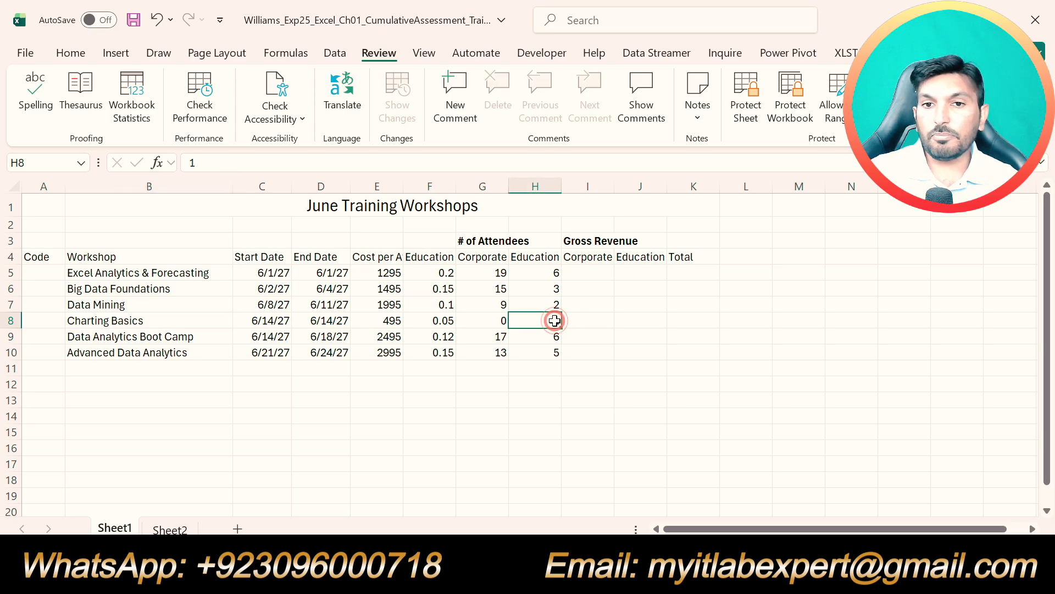
pyautogui.click(544, 577)
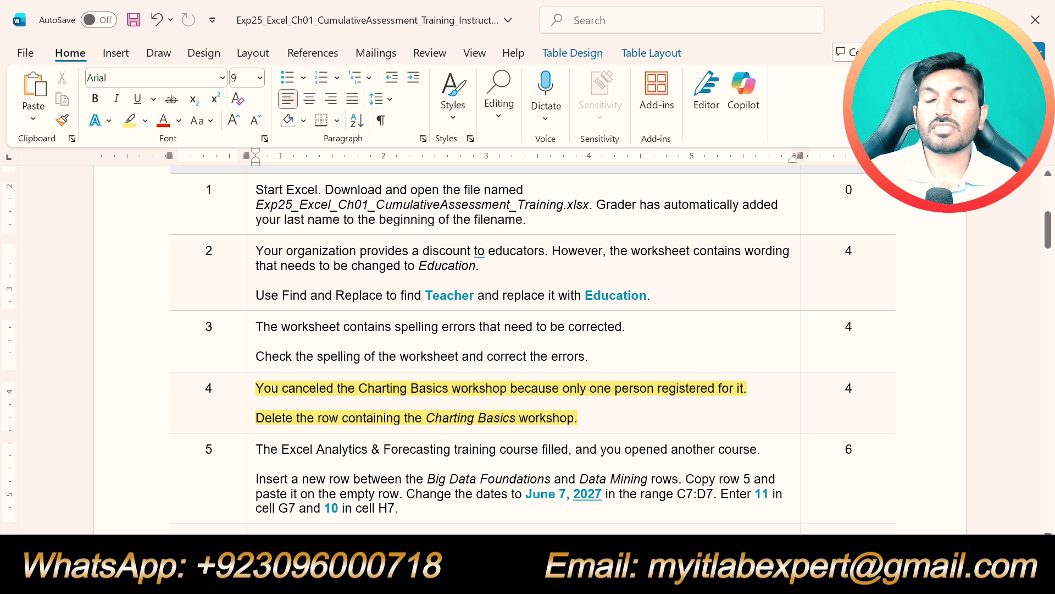
pyautogui.click(440, 578)
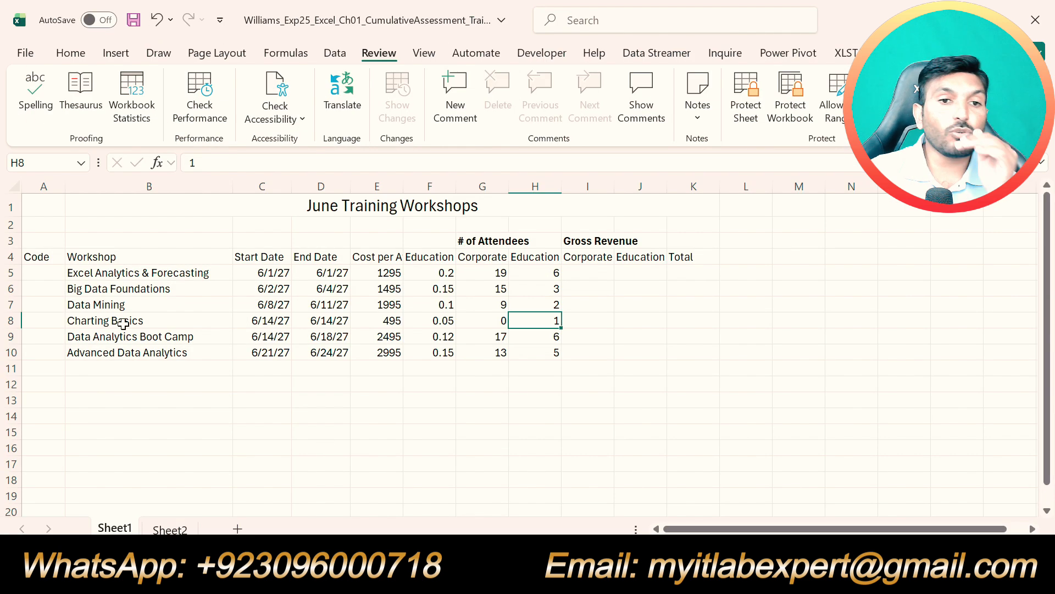
pyautogui.click(119, 321)
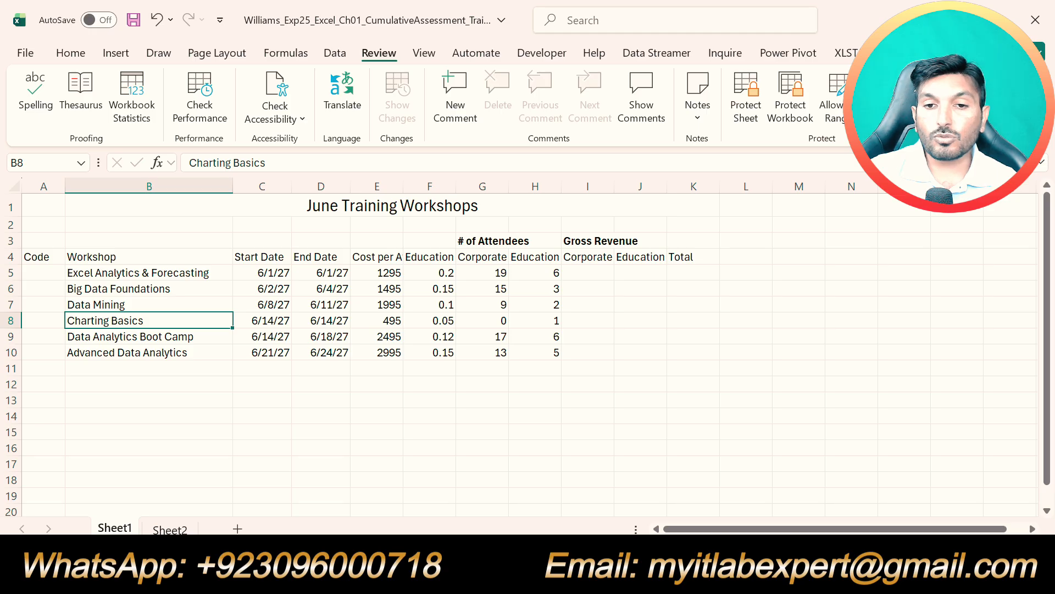
pyautogui.hotkey('alt', 'Tab')
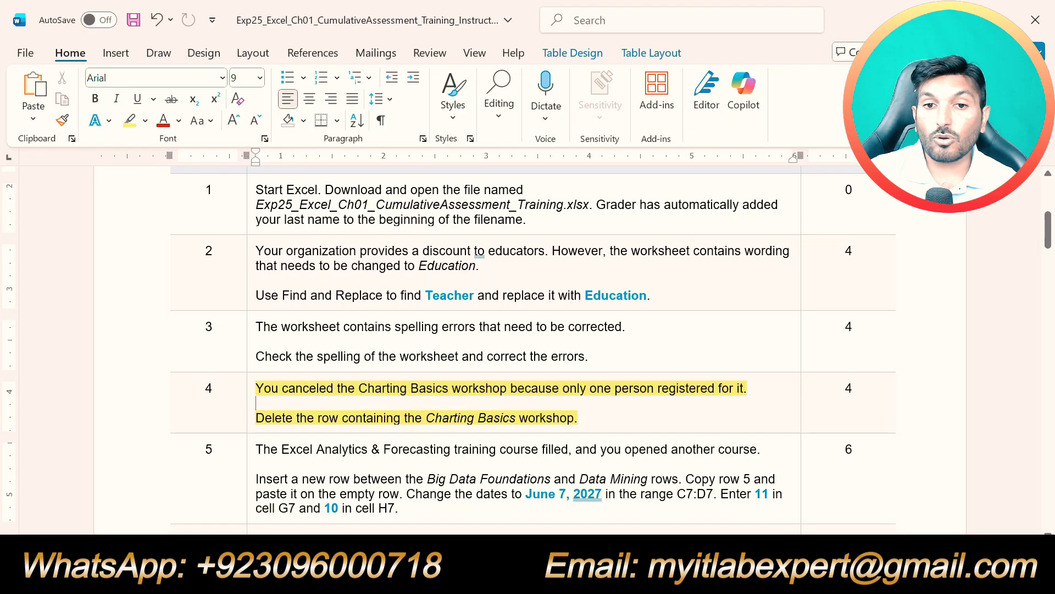
# Step: Switch to the Excel workbook and delete the entire Charting Basics row, row 8
pyautogui.hotkey('alt', 'Tab')
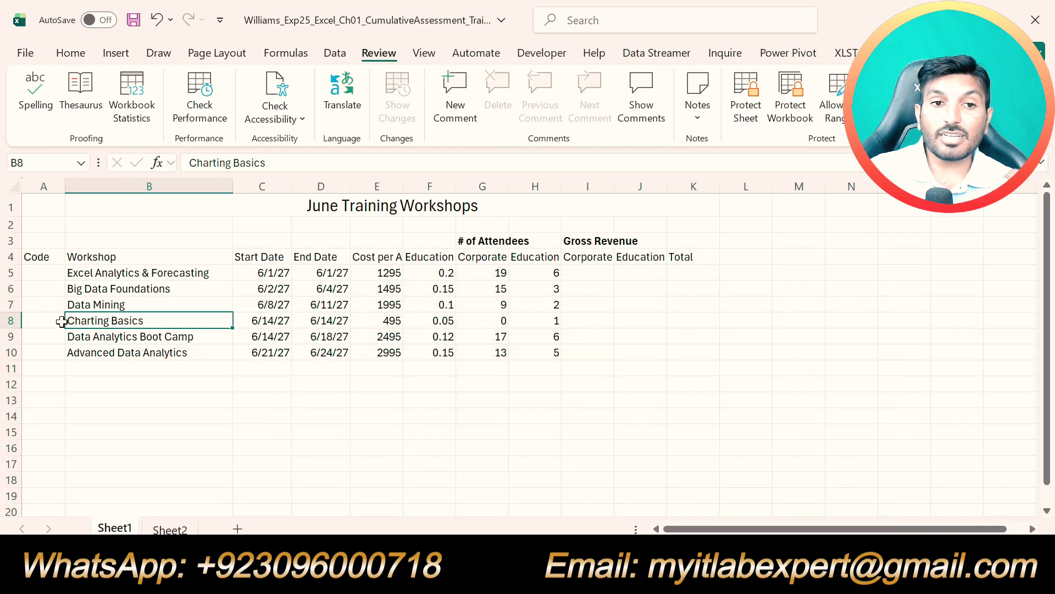
pyautogui.click(11, 320)
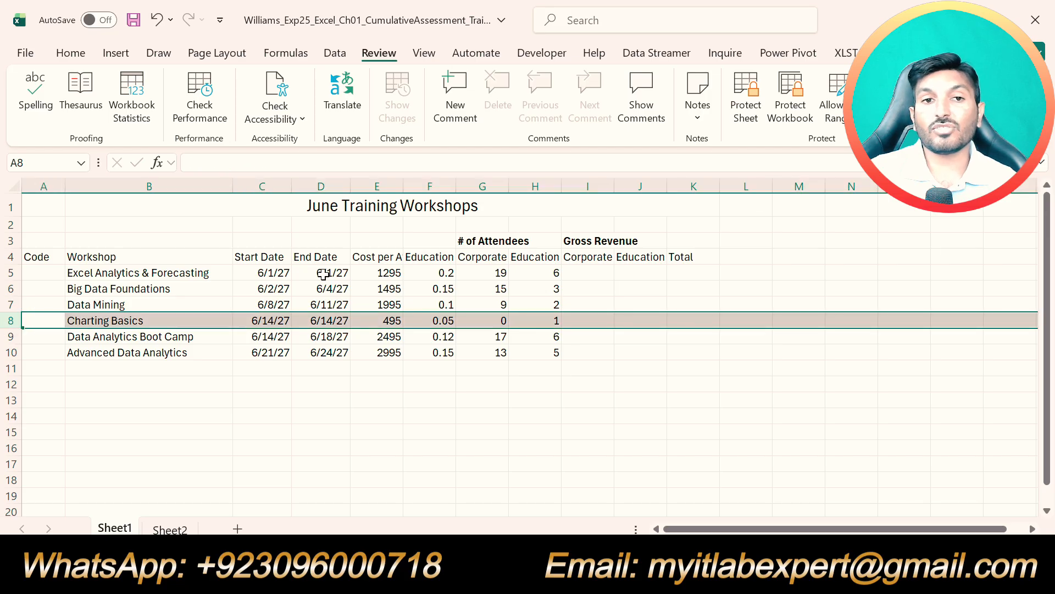
pyautogui.rightClick(52, 324)
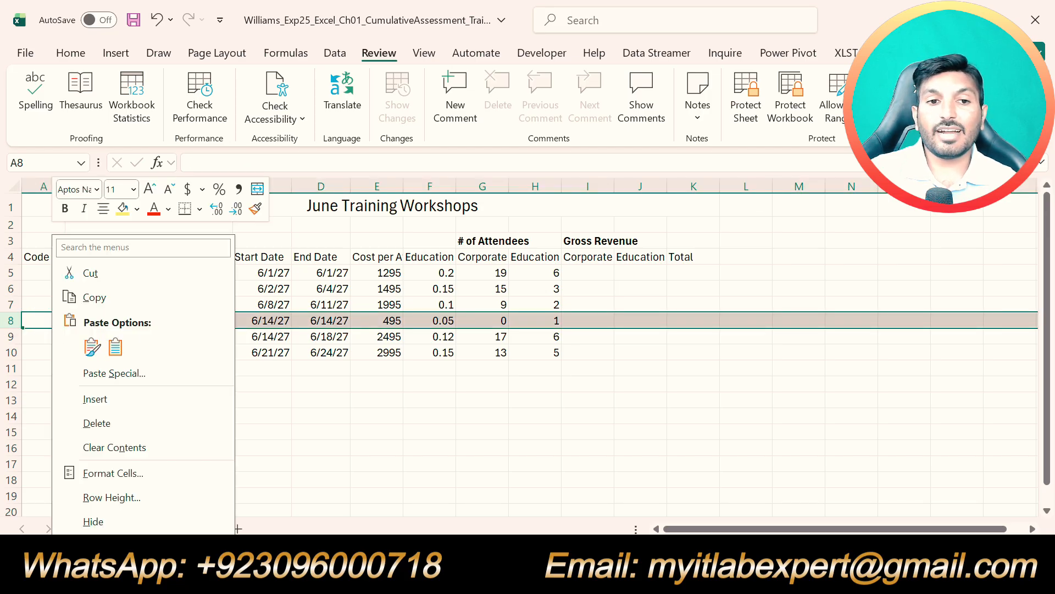
pyautogui.click(134, 422)
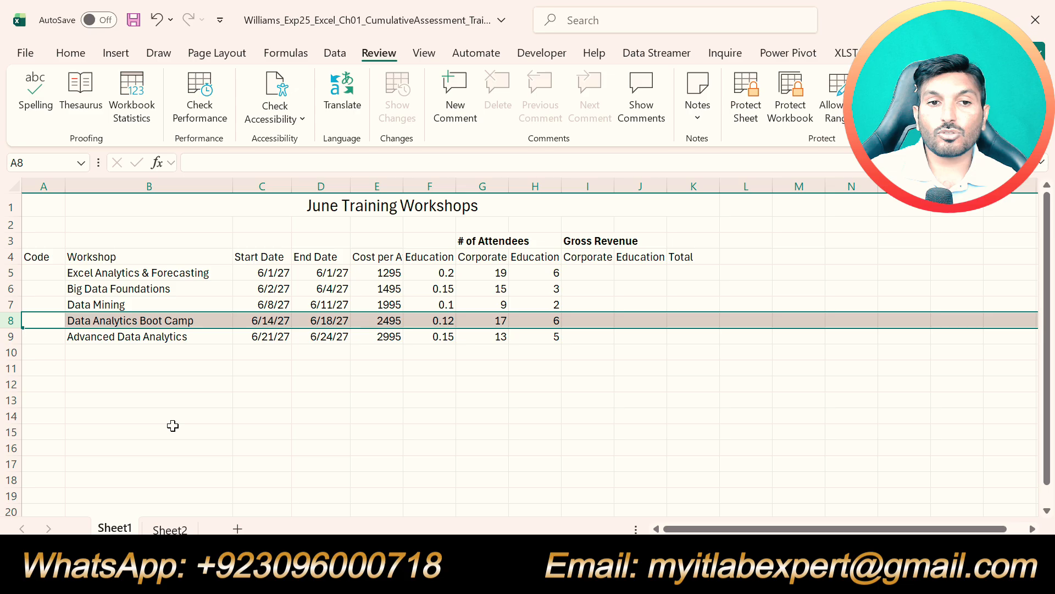
pyautogui.click(273, 442)
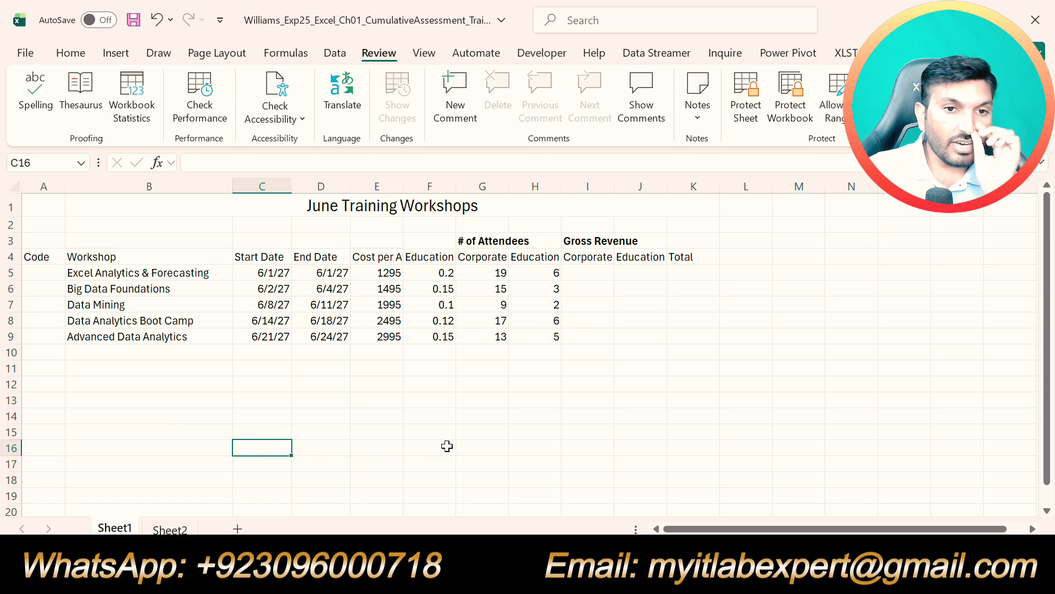
# Step: Return to the Word instructions, undo the step 4 highlight, and highlight the whole step 5 instruction in yellow
pyautogui.click(558, 578)
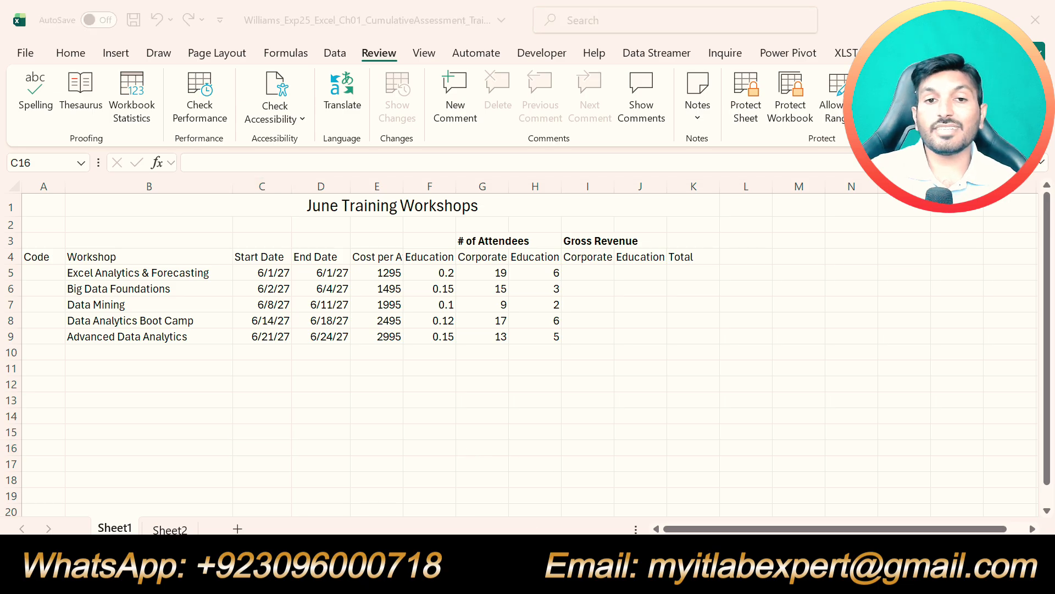
pyautogui.hotkey('ctrl', 'z')
pyautogui.scroll(-3, 572, 415)
pyautogui.moveTo(399, 355); pyautogui.dragTo(257, 296)
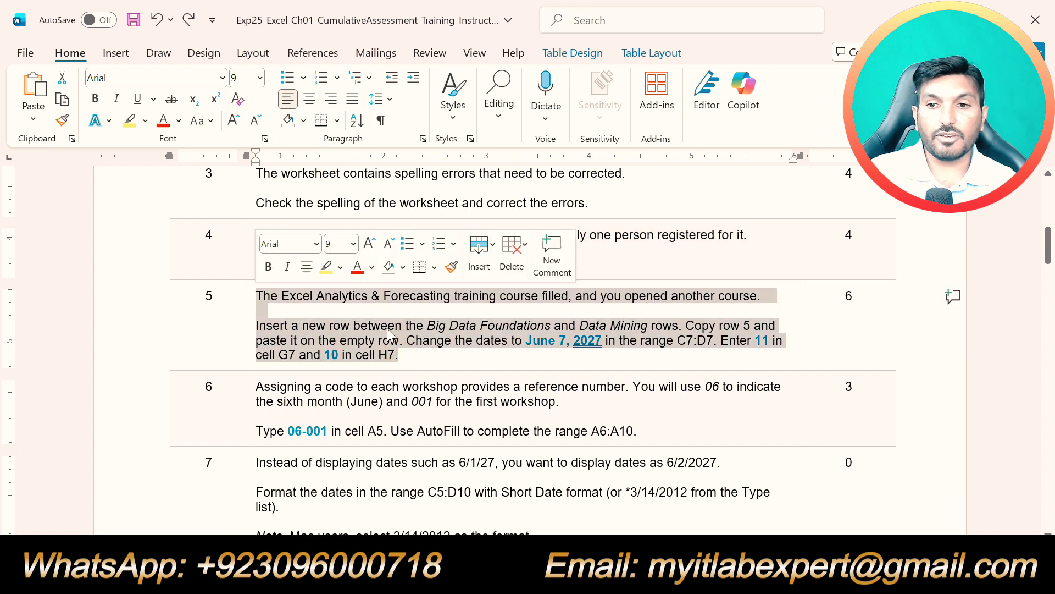
pyautogui.click(326, 267)
pyautogui.click(309, 326)
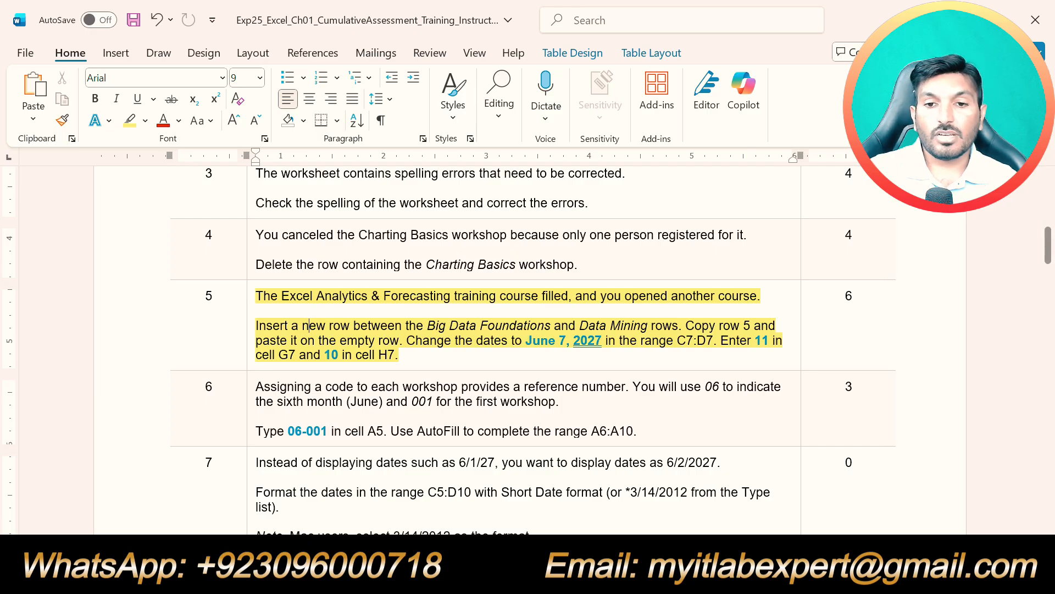
# Step: Compare the Excel Analytics & Forecasting row in Excel with the step 5 instruction in Word, locating the Big Data Foundations reference
pyautogui.hotkey('alt', 'Tab')
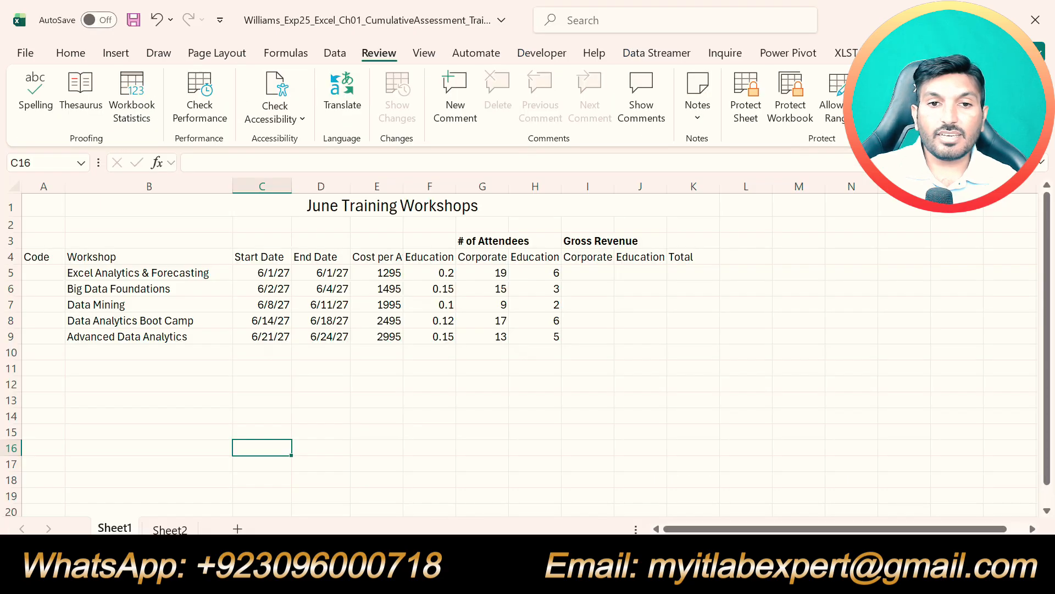
pyautogui.click(95, 271)
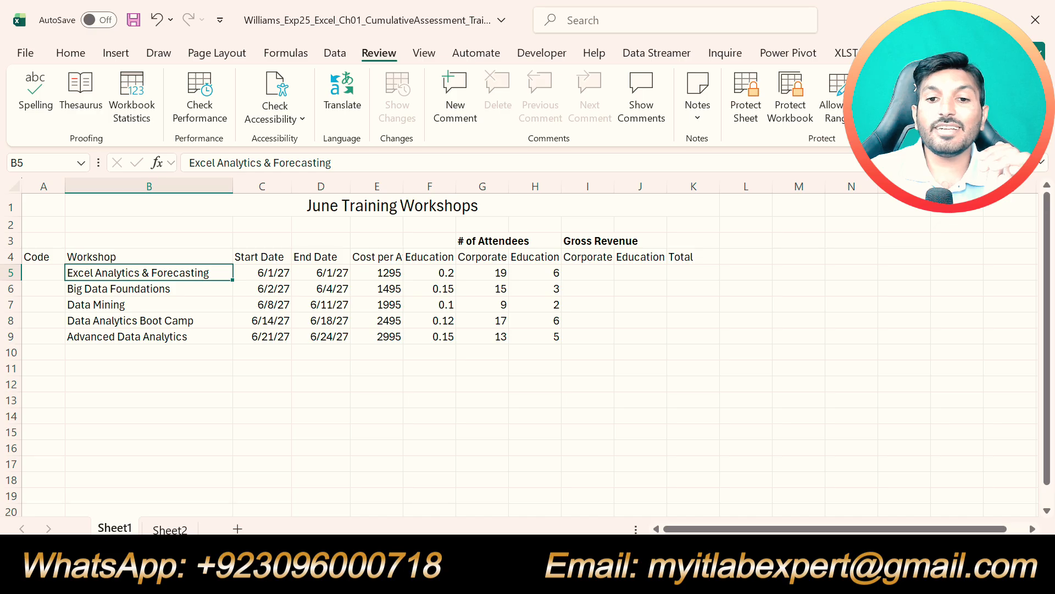
pyautogui.hotkey('alt', 'Tab')
pyautogui.hotkey('alt', 'Tab')
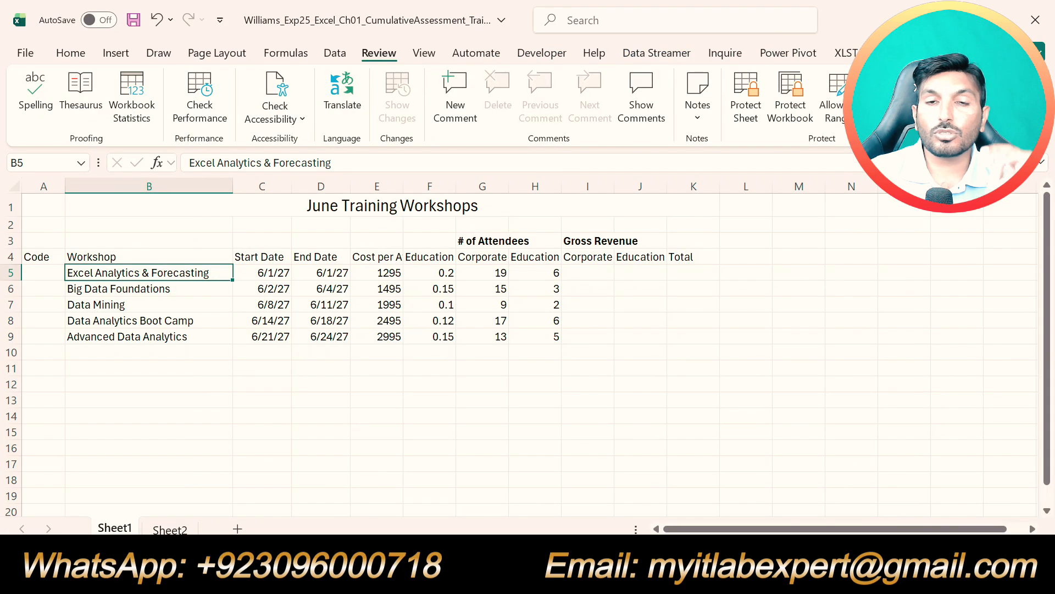
pyautogui.hotkey('alt', 'Tab')
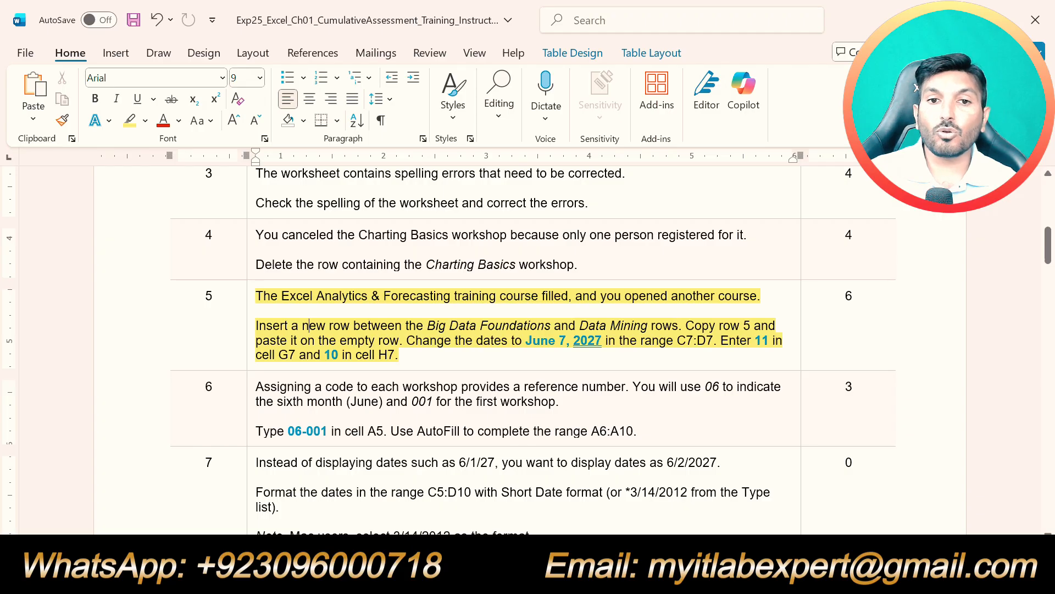
pyautogui.moveTo(428, 326); pyautogui.dragTo(552, 326)
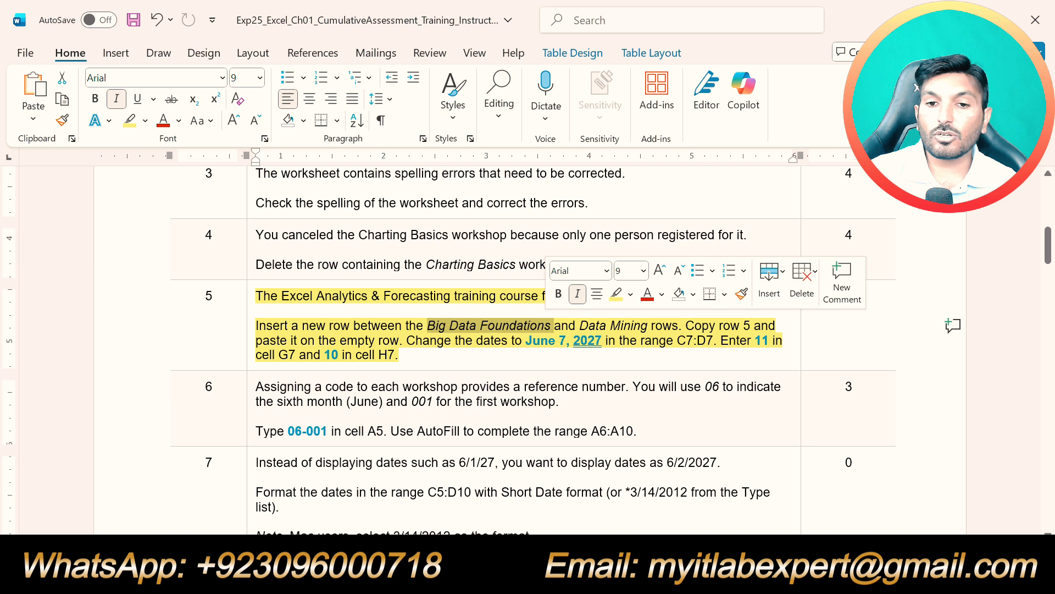
# Step: Switch to Excel and insert an empty row 7 between the Big Data Foundations and Data Mining rows
pyautogui.hotkey('alt', 'Tab')
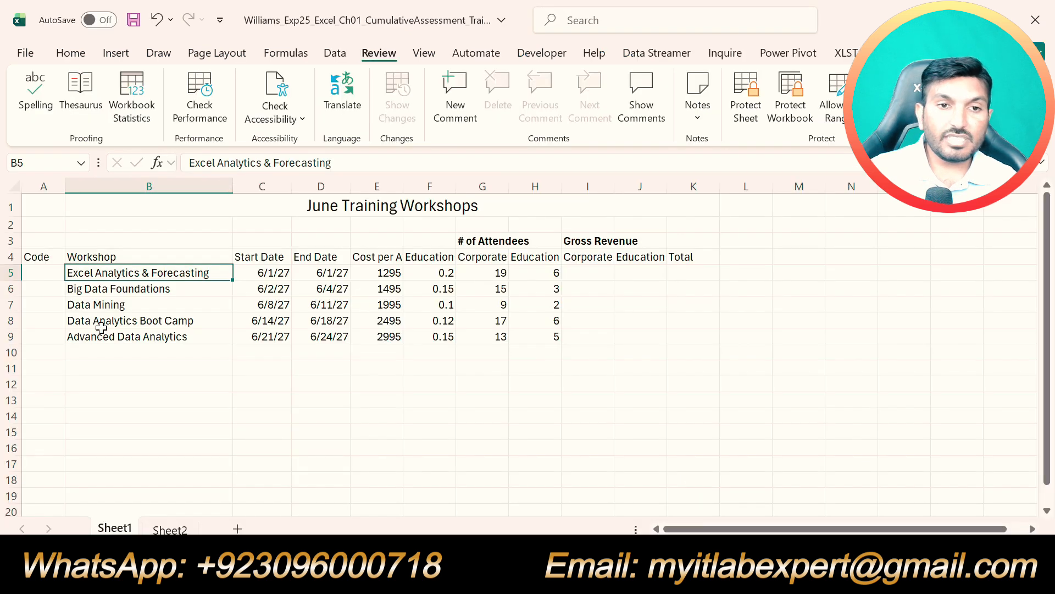
pyautogui.click(135, 293)
pyautogui.click(119, 304)
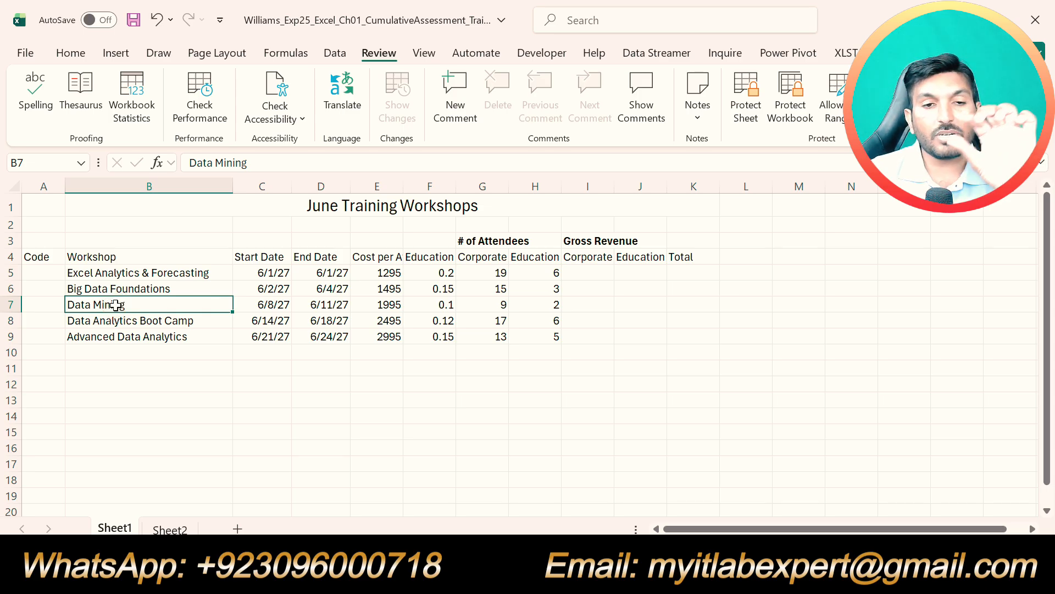
pyautogui.click(15, 307)
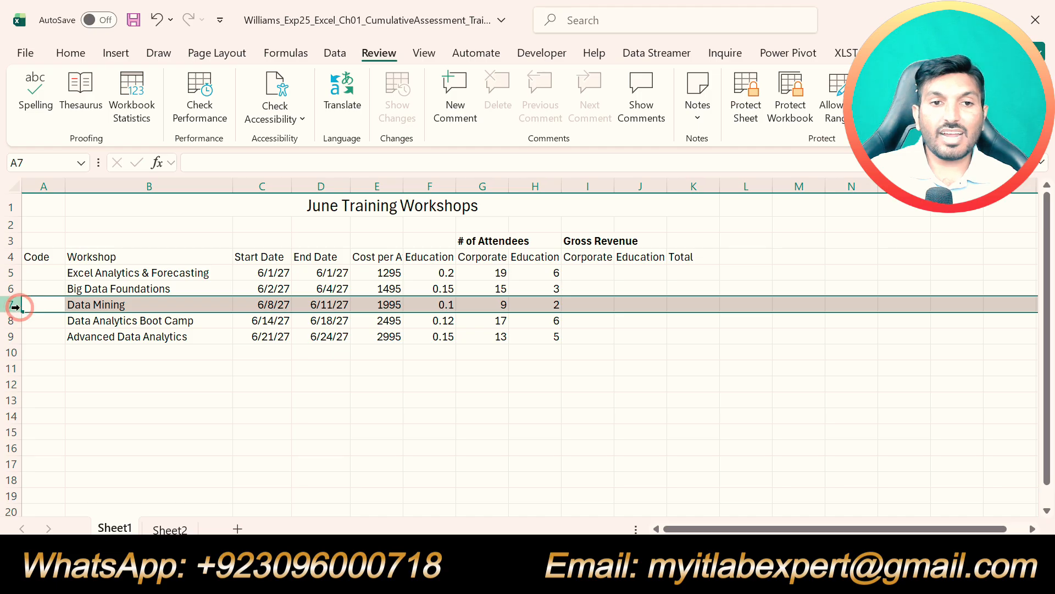
pyautogui.rightClick(83, 306)
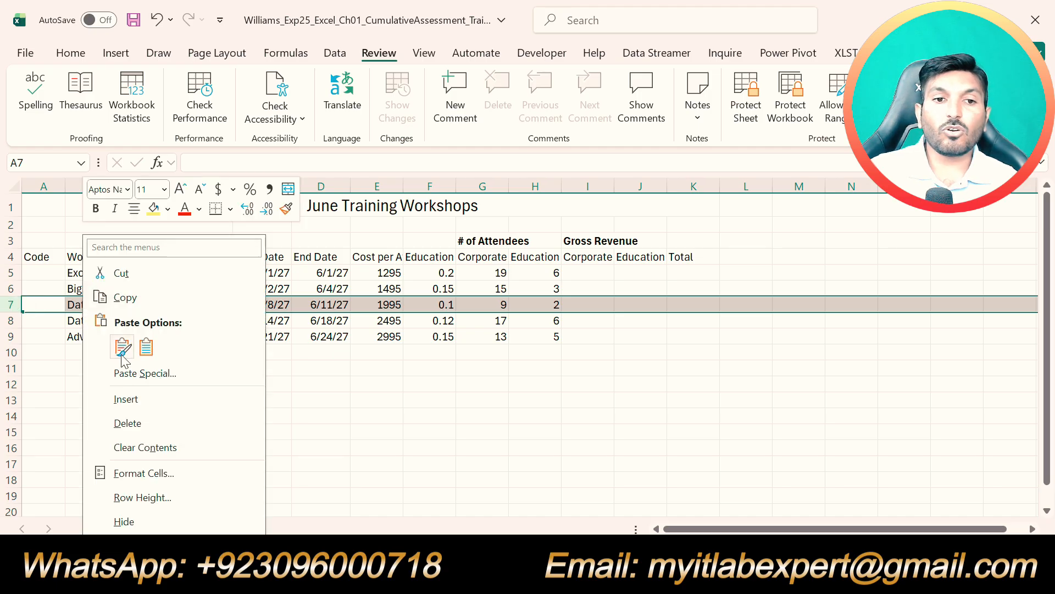
pyautogui.click(126, 398)
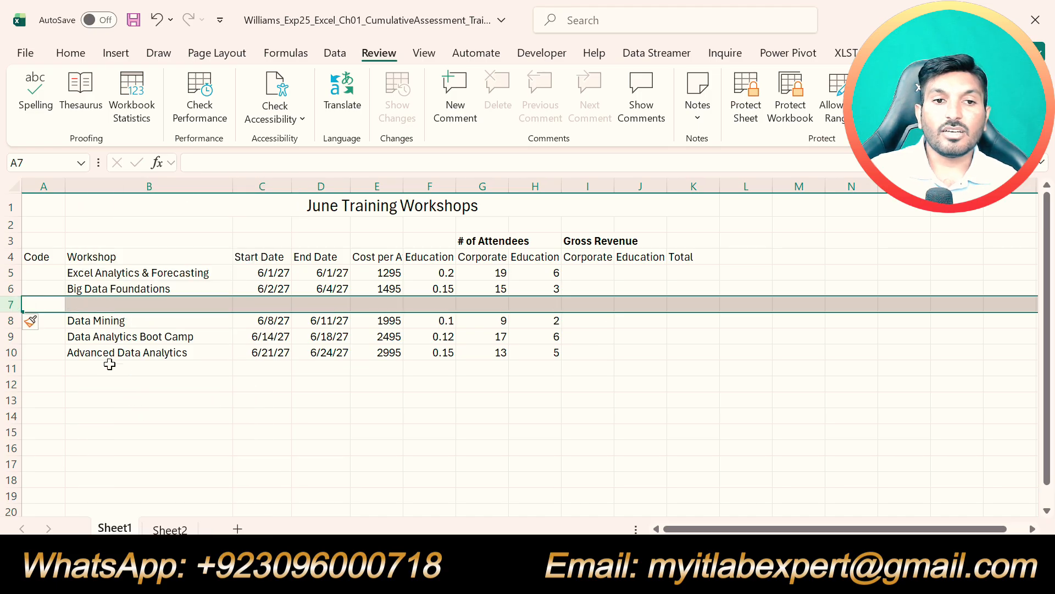
pyautogui.click(88, 304)
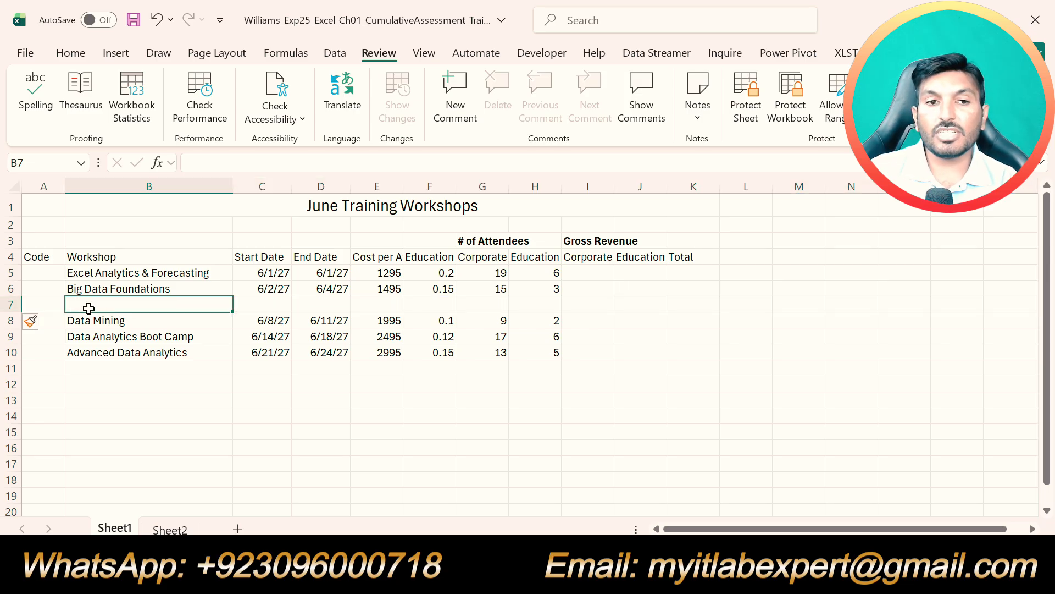
pyautogui.click(94, 322)
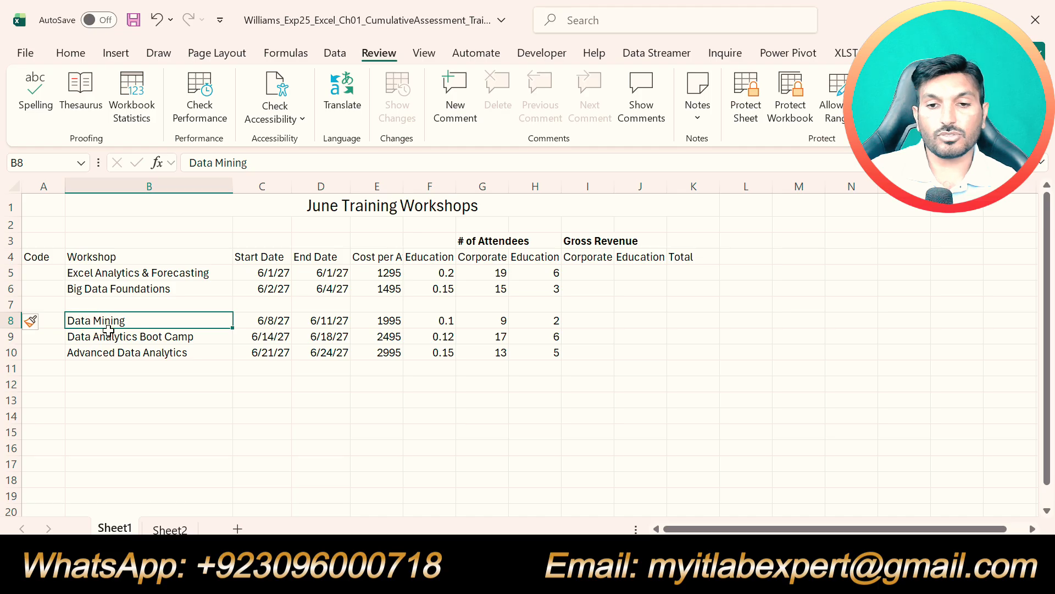
# Step: Check the step 5 instruction in Word, then copy row 5 in Excel and paste it onto the empty row 7
pyautogui.hotkey('alt', 'Tab')
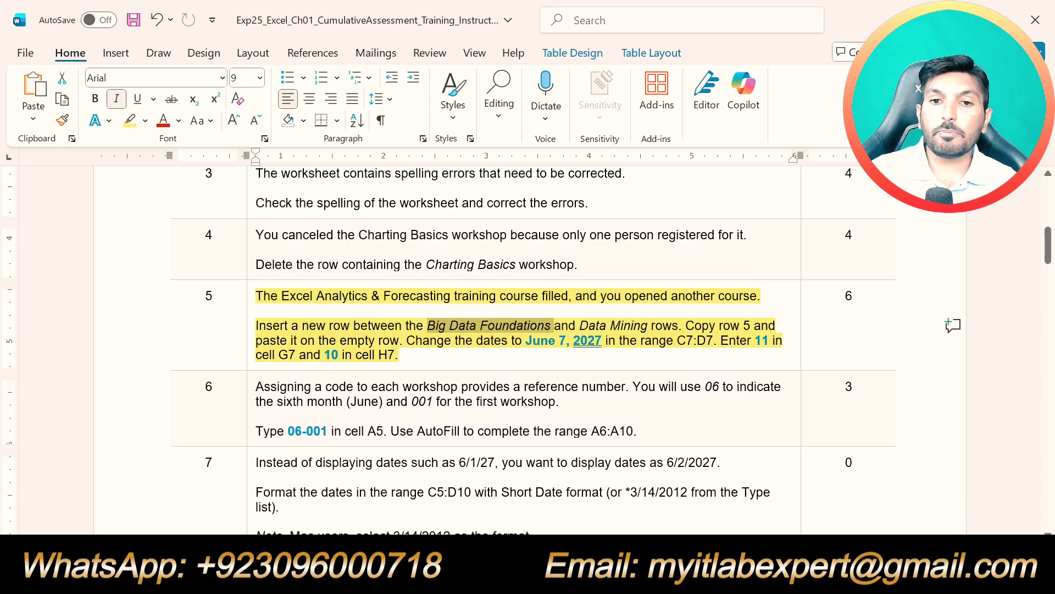
pyautogui.hotkey('alt', 'Tab')
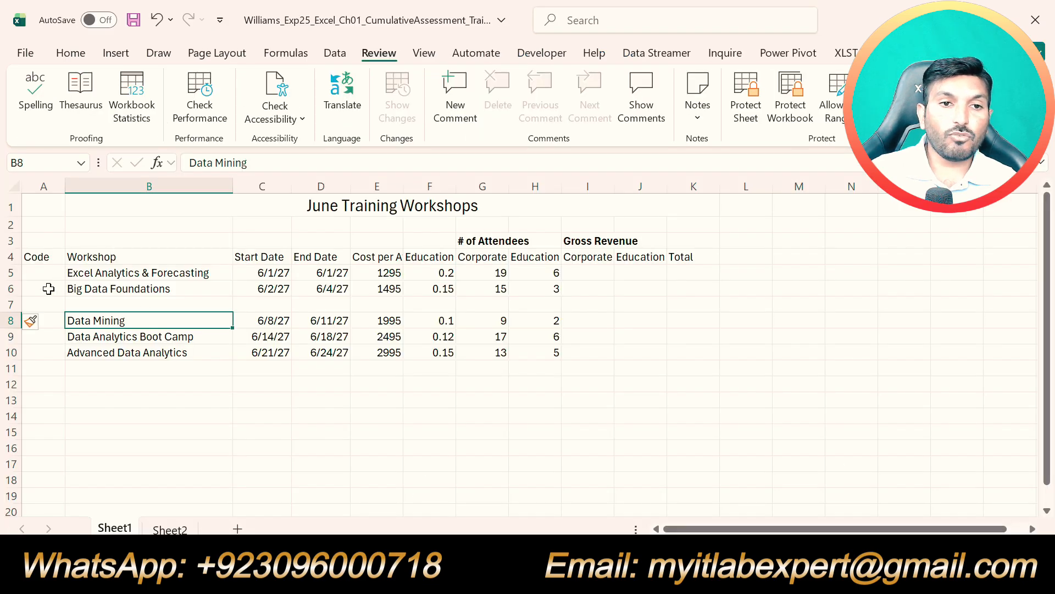
pyautogui.click(11, 272)
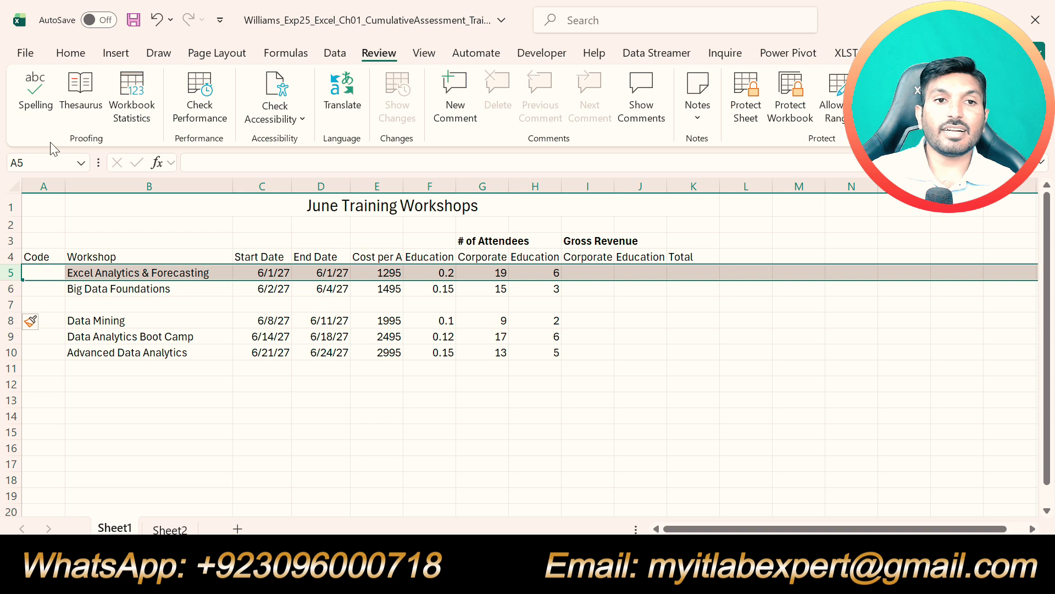
pyautogui.click(71, 53)
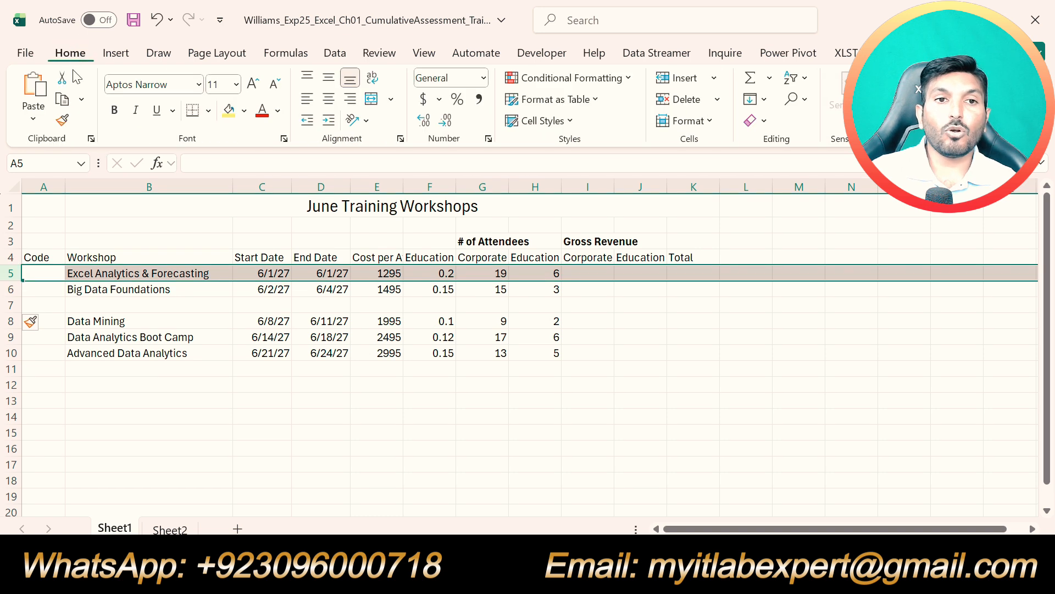
pyautogui.click(62, 99)
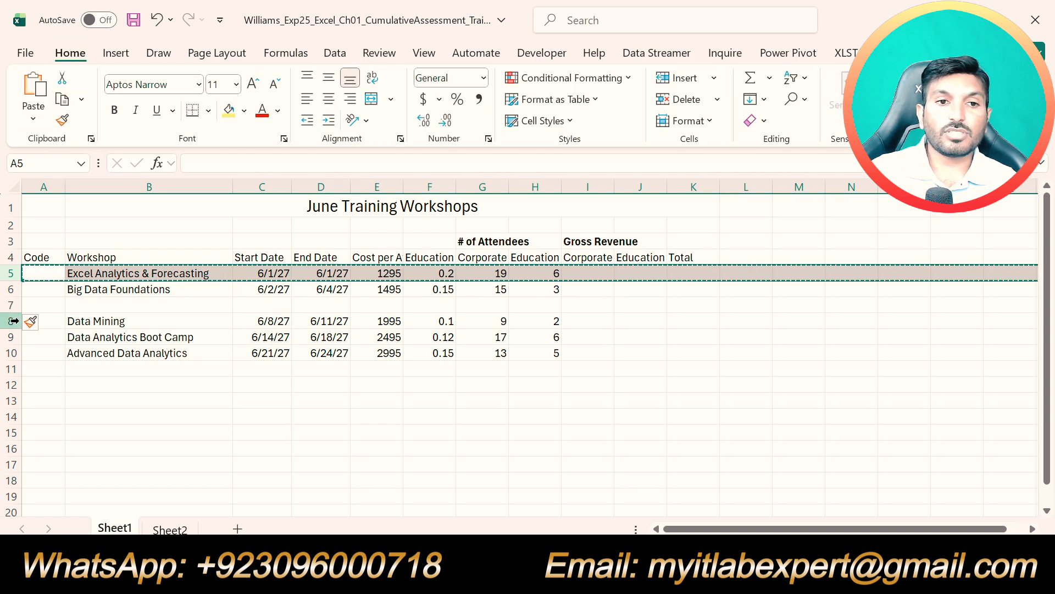
pyautogui.click(11, 305)
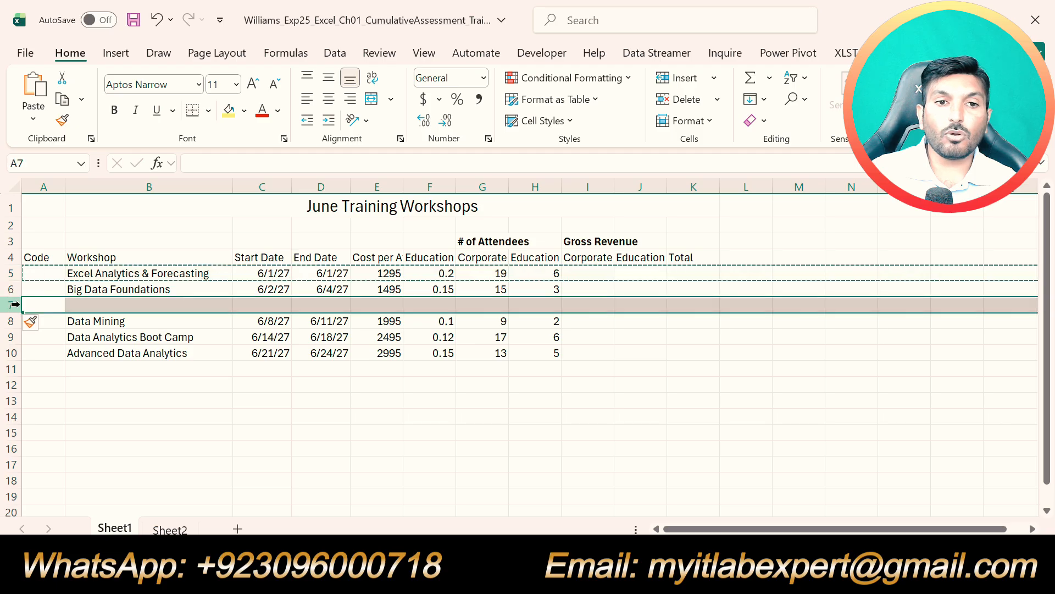
pyautogui.click(38, 94)
pyautogui.press('Escape')
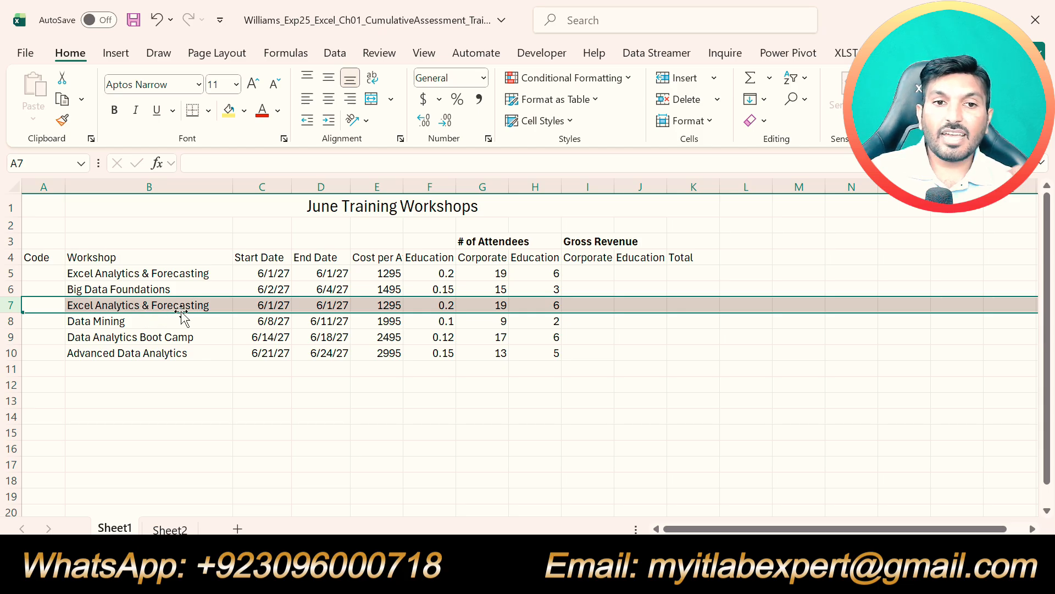
pyautogui.click(215, 416)
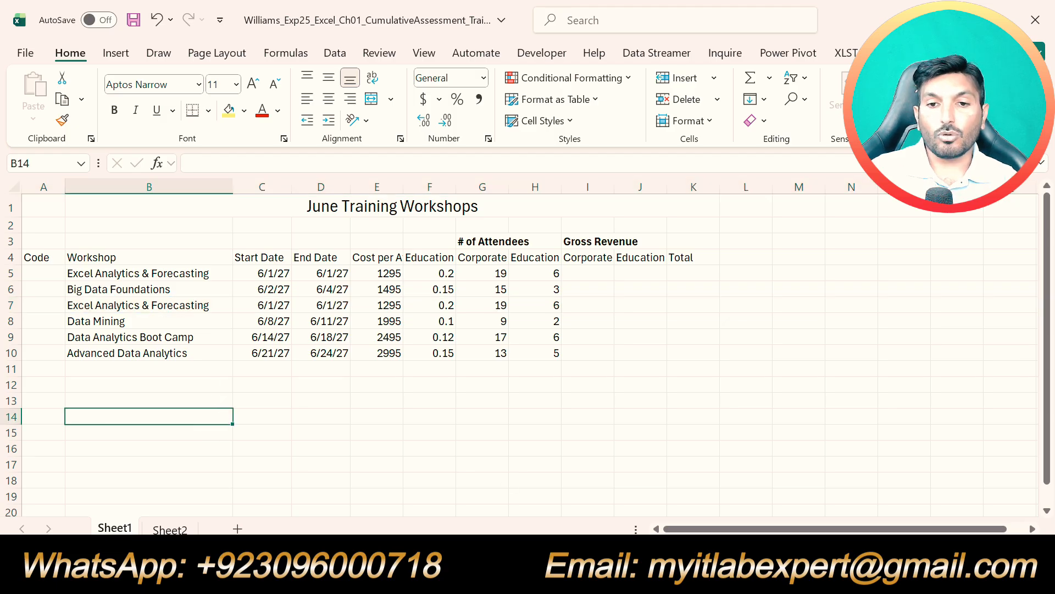
# Step: Copy the date June 7, 2027 from step 5 in Word and enter it in Excel as the start date in C7
pyautogui.hotkey('alt', 'Tab')
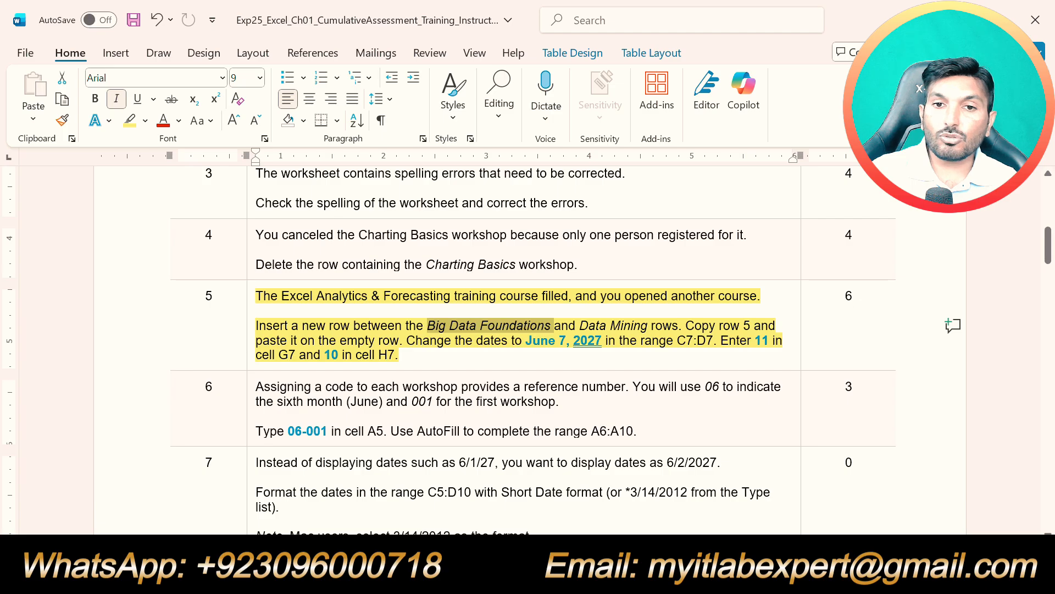
pyautogui.moveTo(527, 341); pyautogui.dragTo(603, 340)
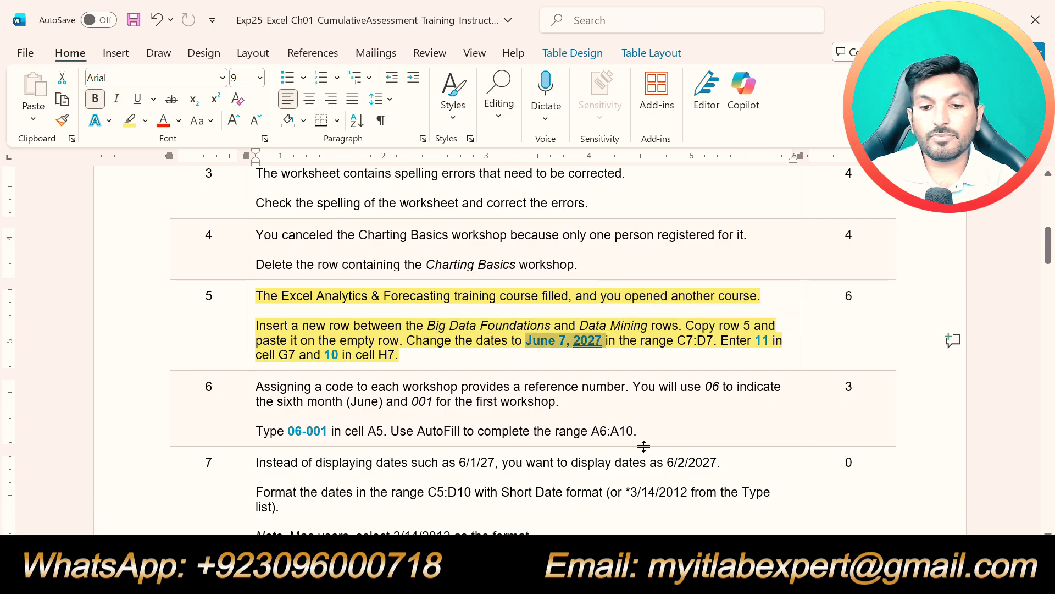
pyautogui.hotkey('ctrl', 'c')
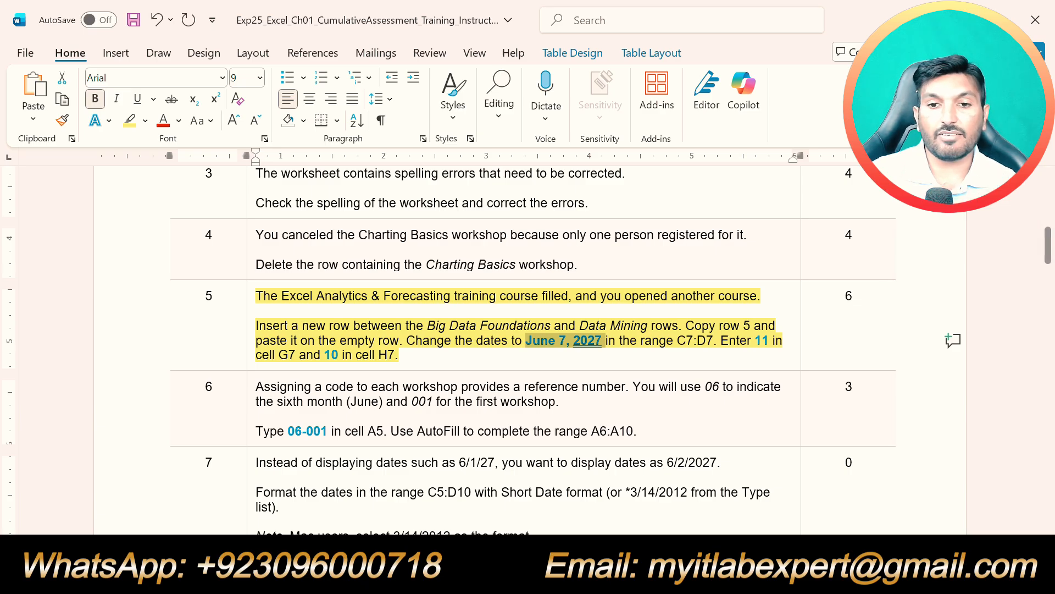
pyautogui.hotkey('alt', 'Tab')
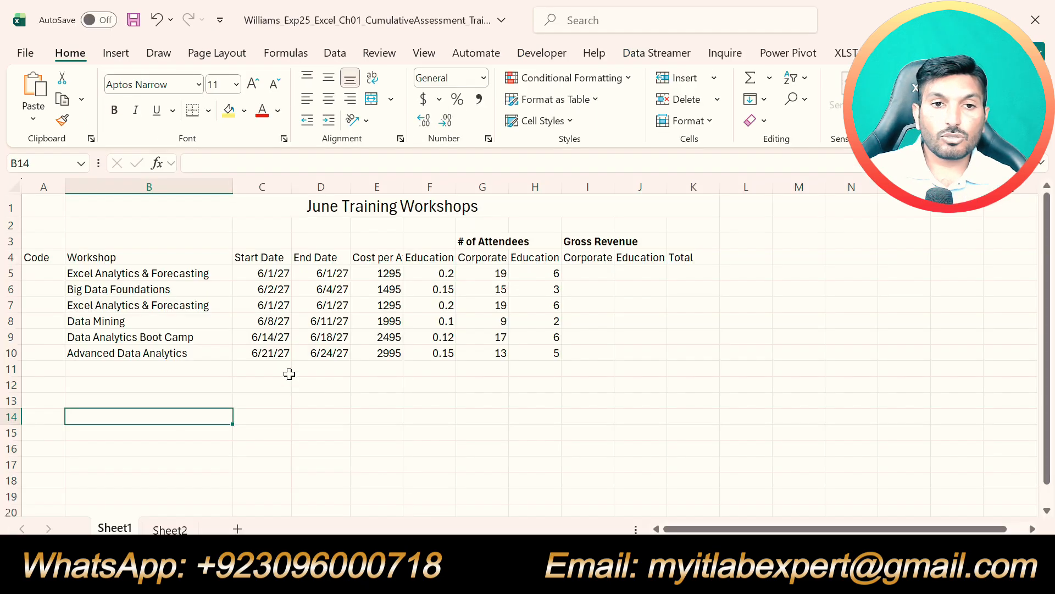
pyautogui.click(267, 304)
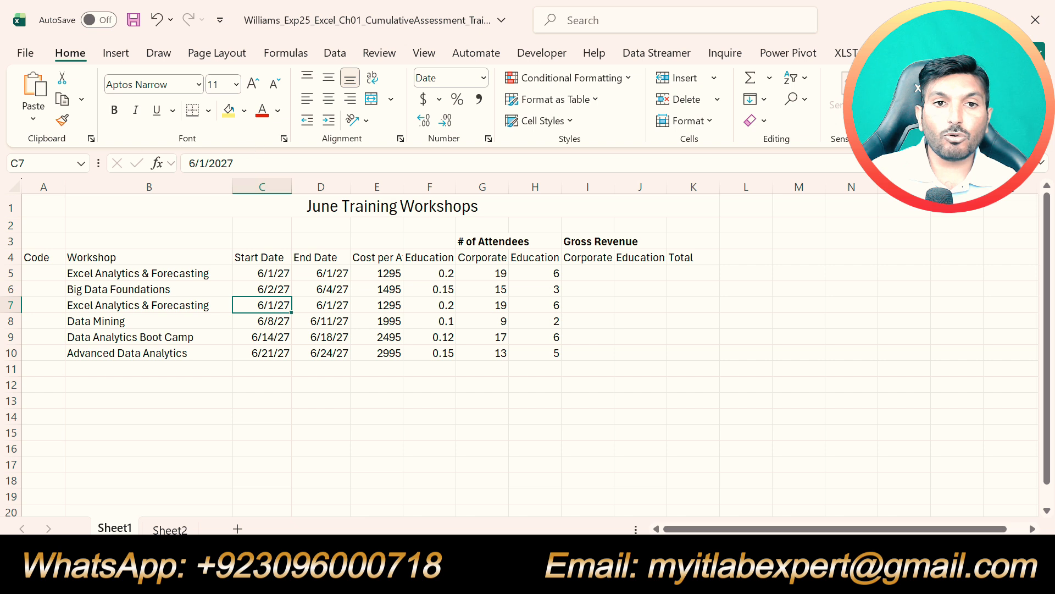
pyautogui.moveTo(251, 163); pyautogui.dragTo(187, 164)
pyautogui.hotkey('ctrl', 'v')
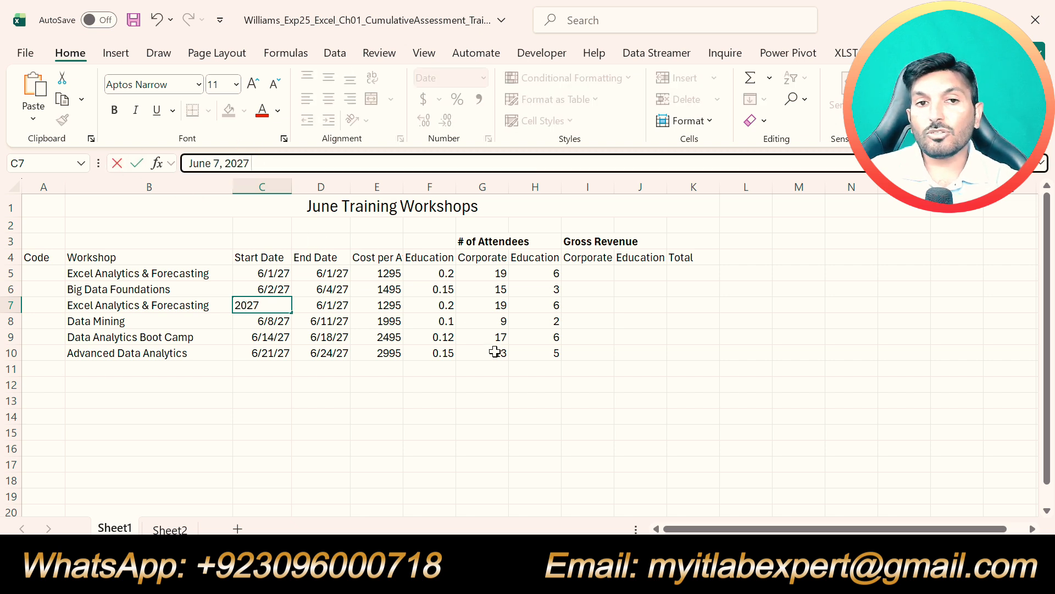
pyautogui.press('Return')
# Step: Replace the end date in D7 with the copied date June 7, 2027
pyautogui.click(333, 305)
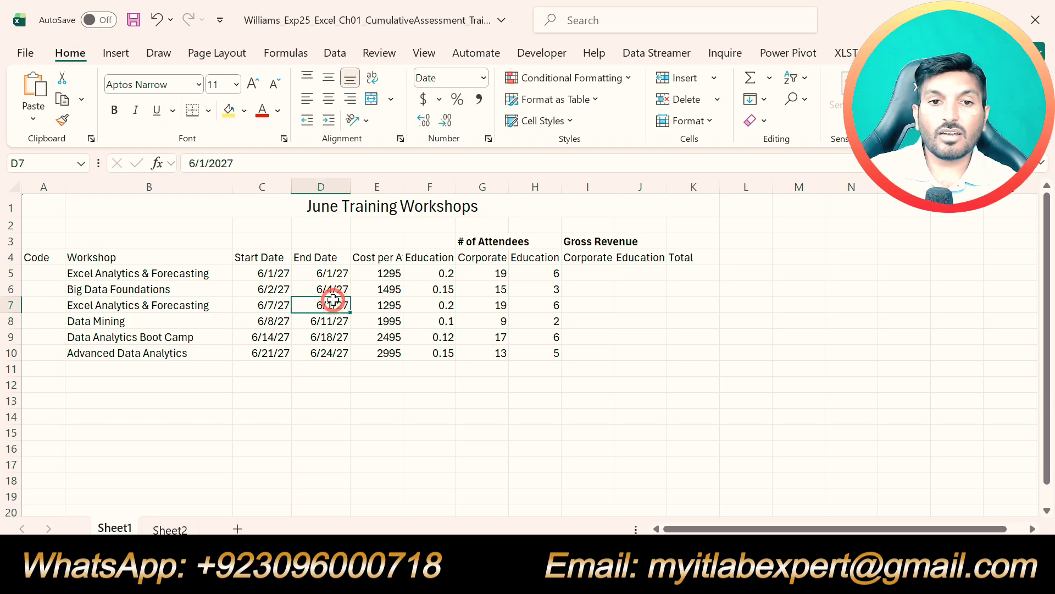
pyautogui.tripleClick(256, 163)
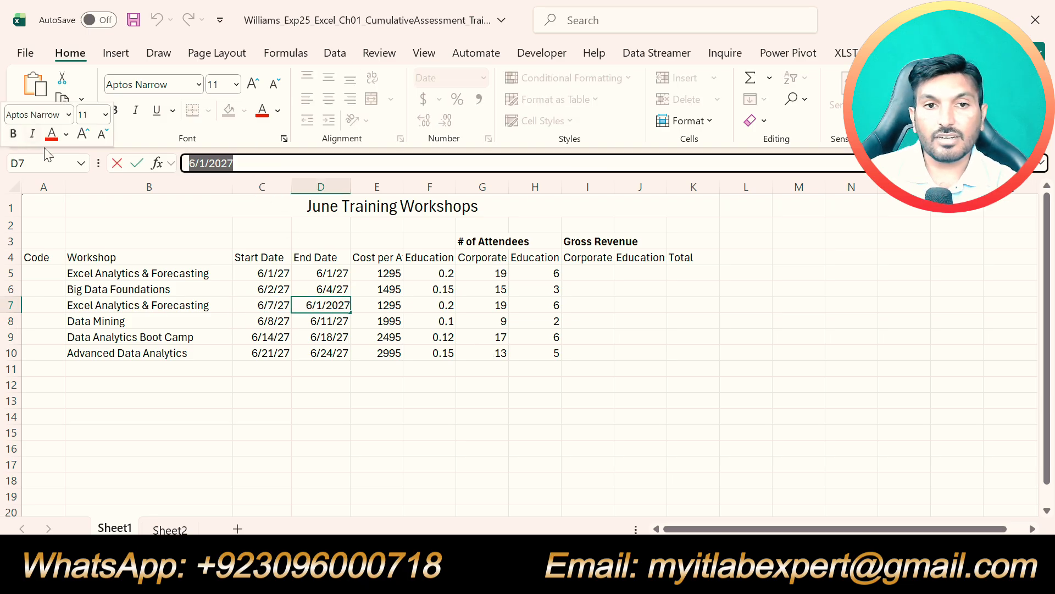
pyautogui.hotkey('ctrl', 'v')
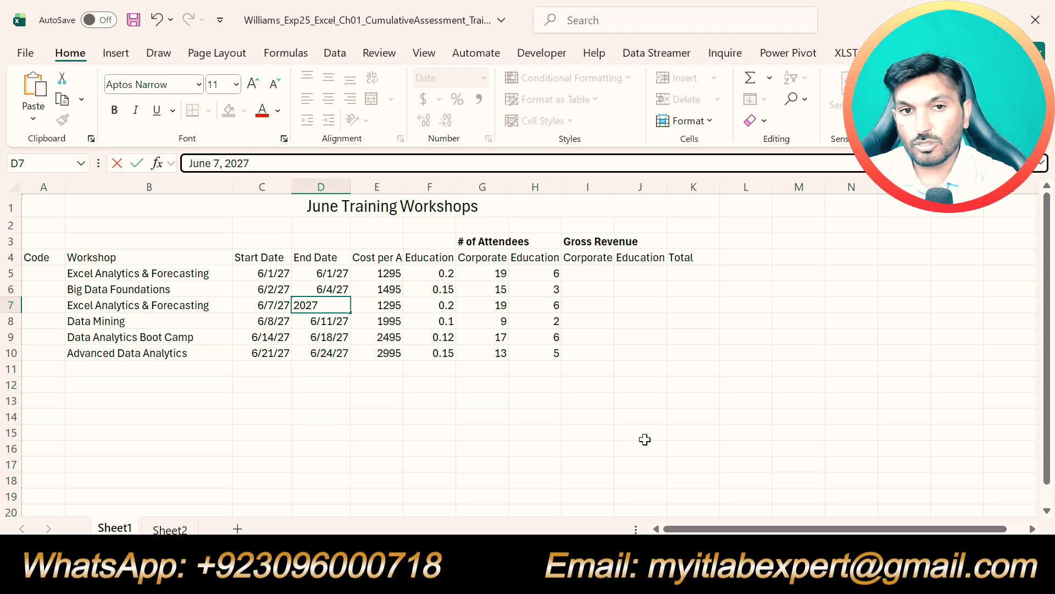
pyautogui.press('Return')
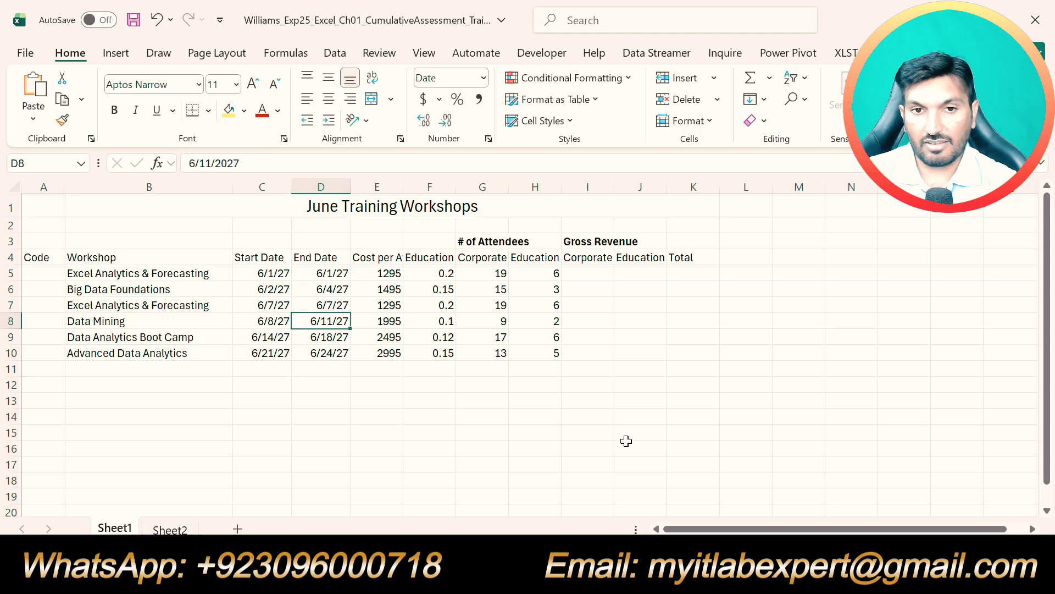
# Step: Check the step 5 attendee values in Word, then return to Excel and set G7 to 11
pyautogui.hotkey('alt', 'Tab')
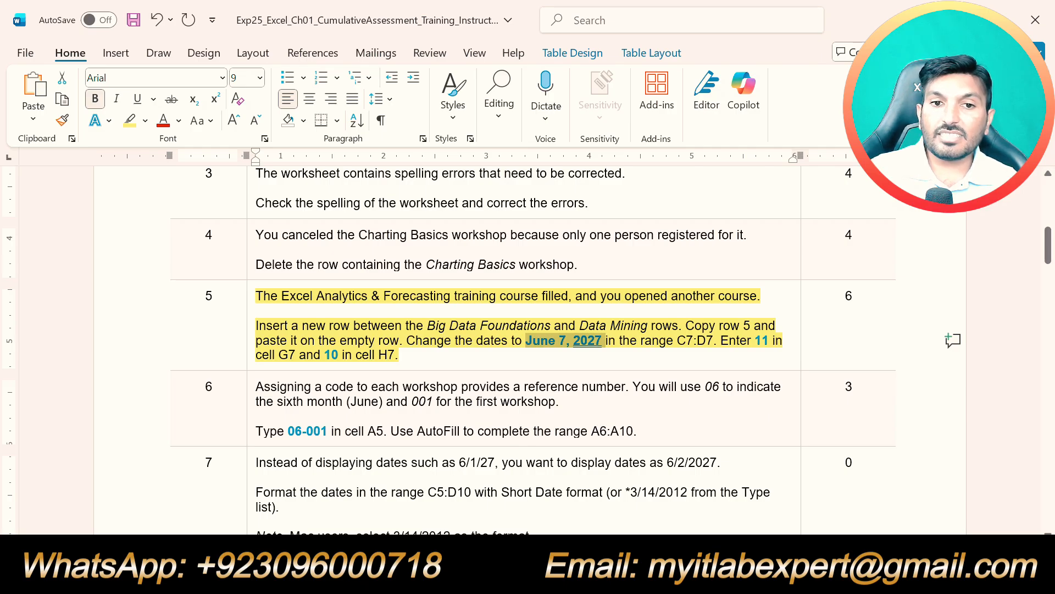
pyautogui.hotkey('alt', 'Tab')
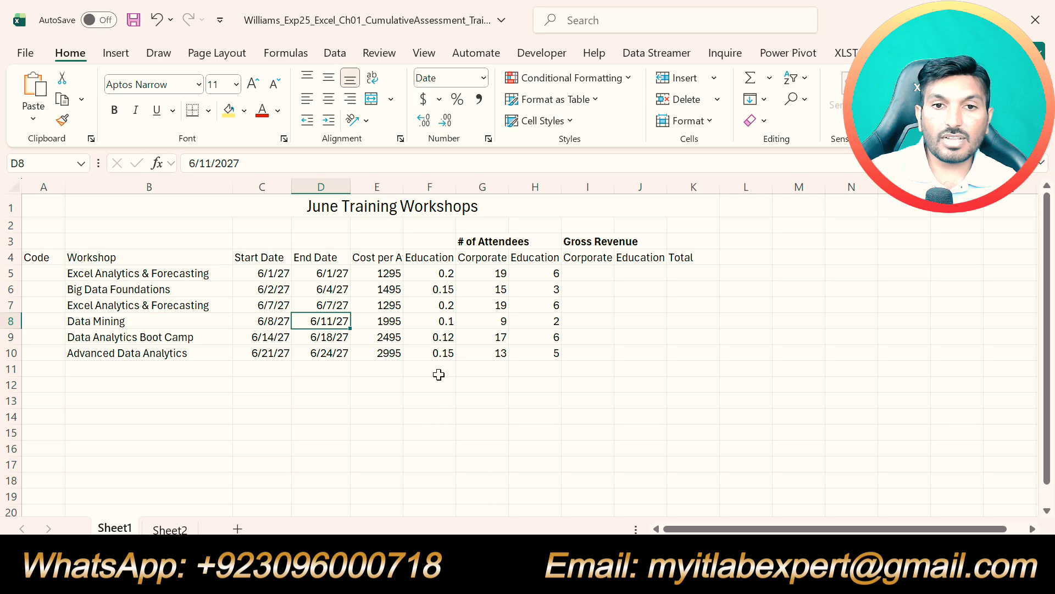
pyautogui.click(501, 321)
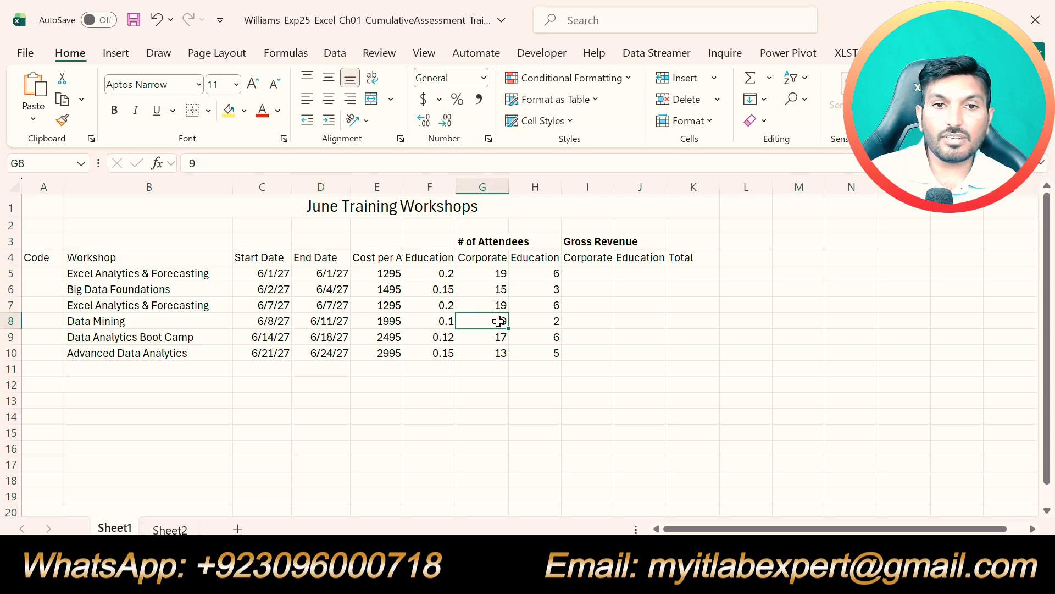
pyautogui.click(498, 305)
pyautogui.doubleClick(209, 162)
pyautogui.write('11')
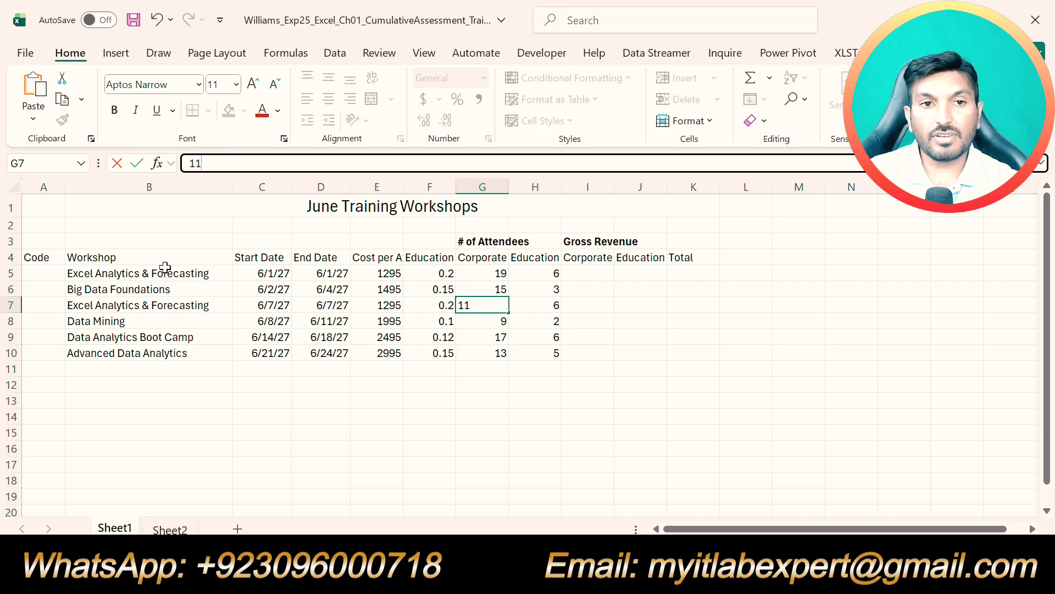
pyautogui.click(138, 163)
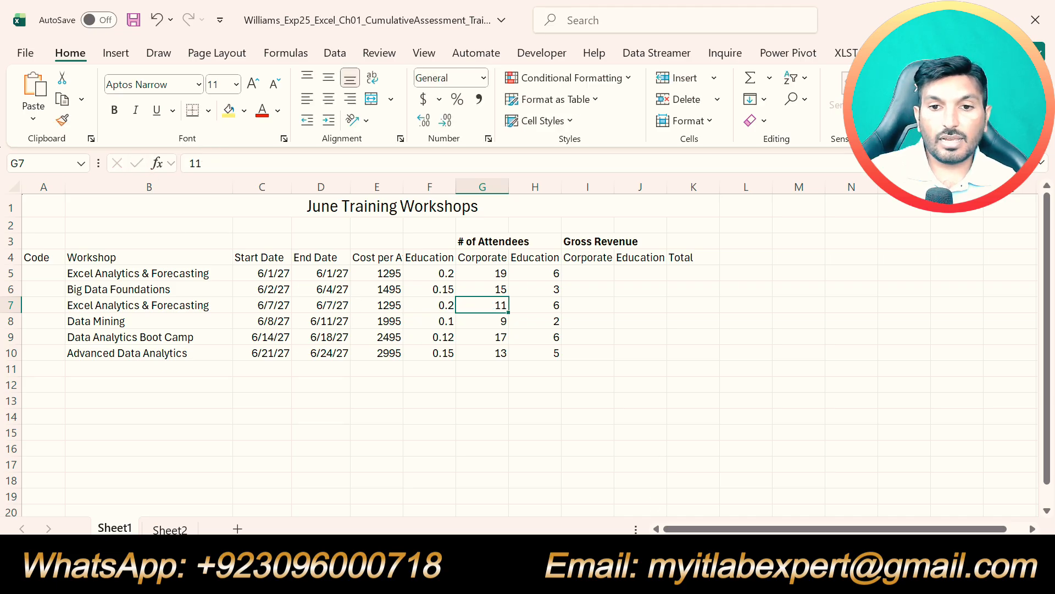
# Step: Recheck step 5 in Word, then set the Education attendees in H7 to 10 in Excel
pyautogui.hotkey('alt', 'Tab')
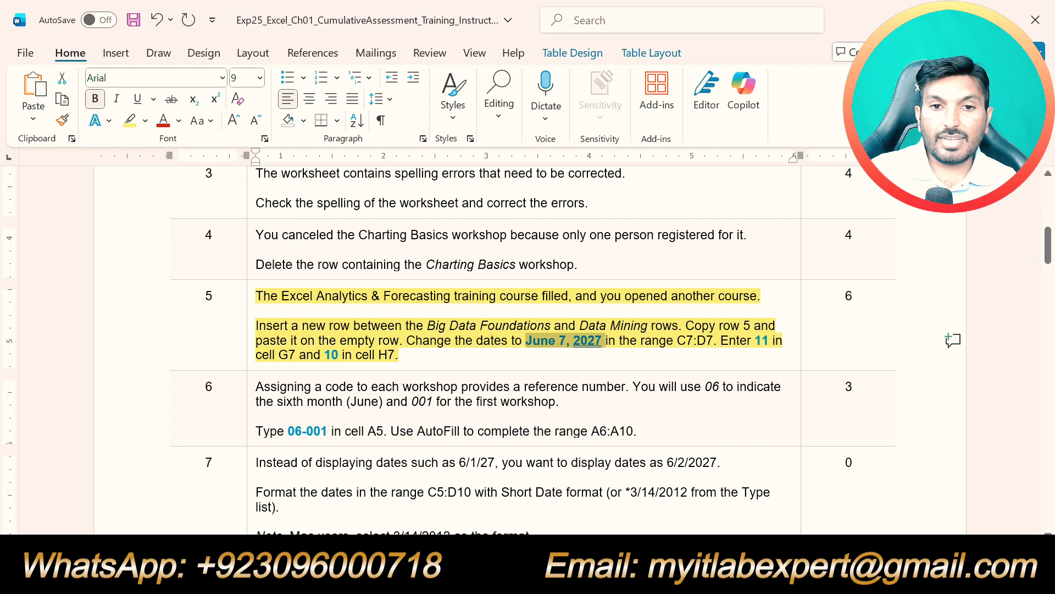
pyautogui.hotkey('alt', 'Tab')
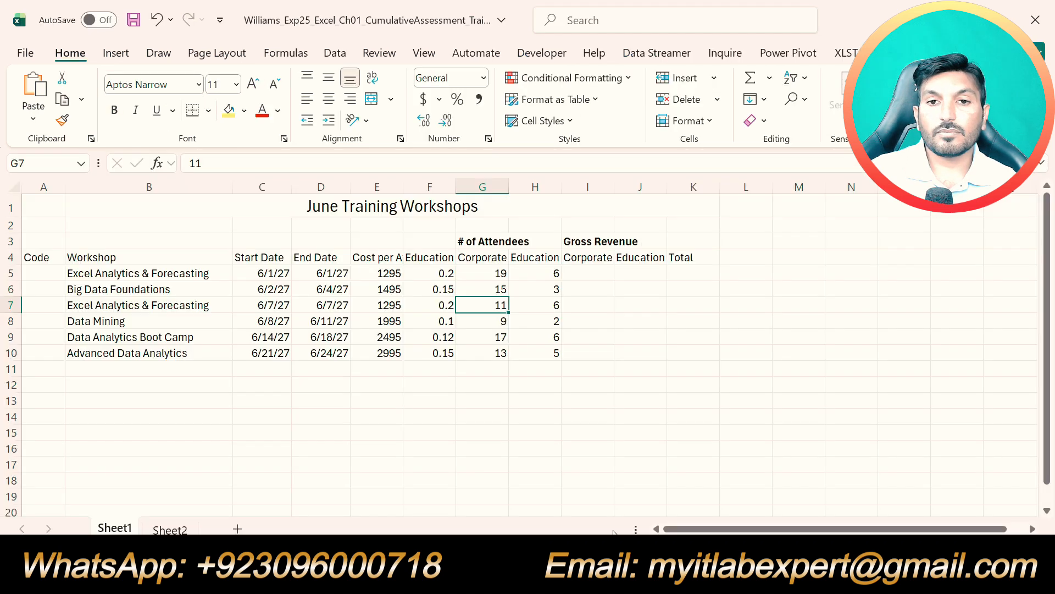
pyautogui.click(552, 304)
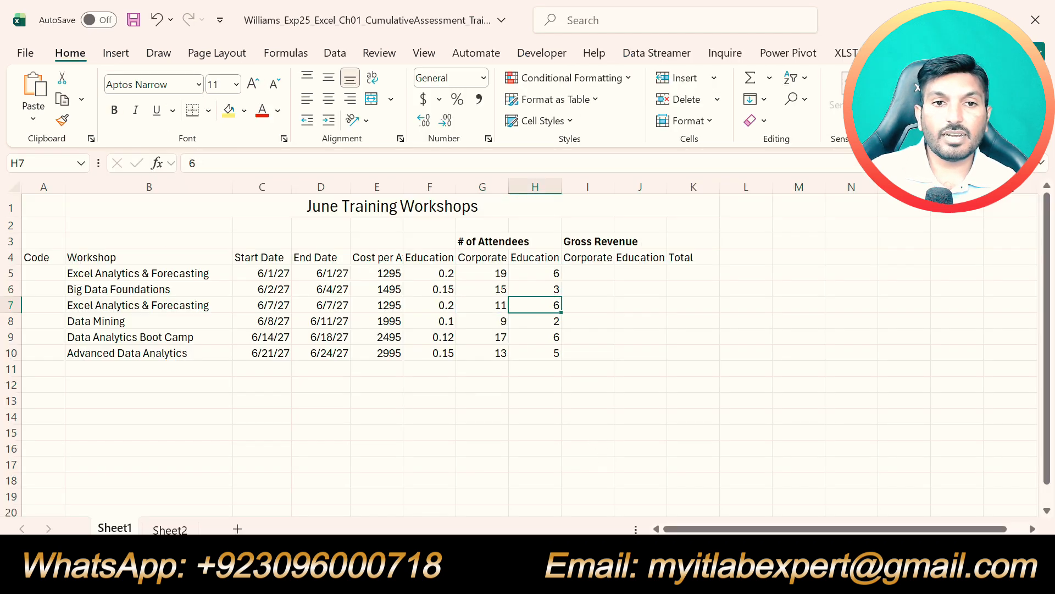
pyautogui.doubleClick(193, 162)
pyautogui.write('10')
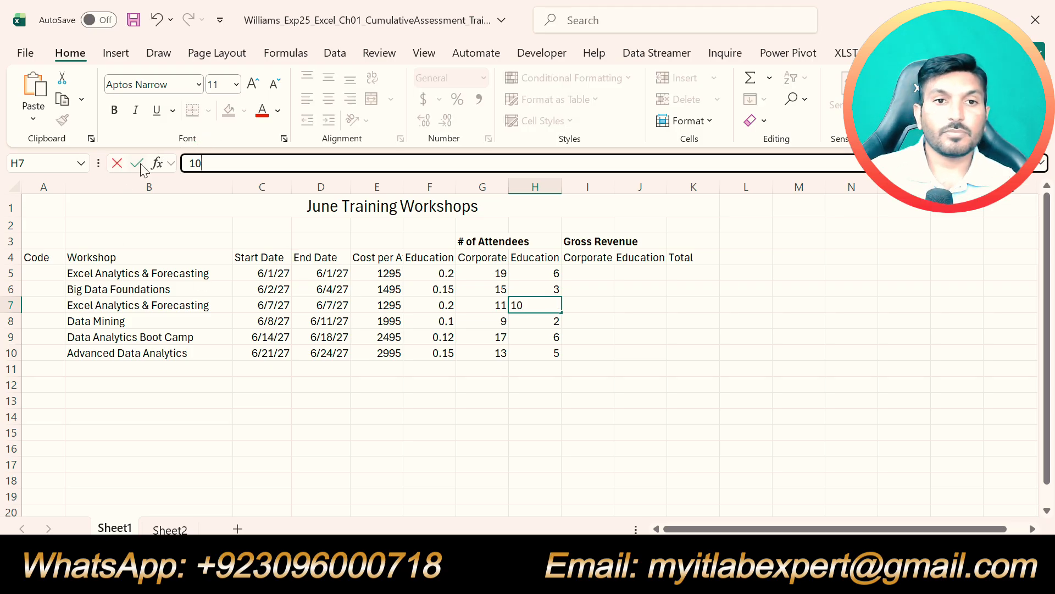
pyautogui.click(138, 163)
pyautogui.click(586, 496)
# Step: Switch to Word, undo the yellow highlight on step 5, and highlight the full step 6 instruction in yellow
pyautogui.hotkey('alt', 'Tab')
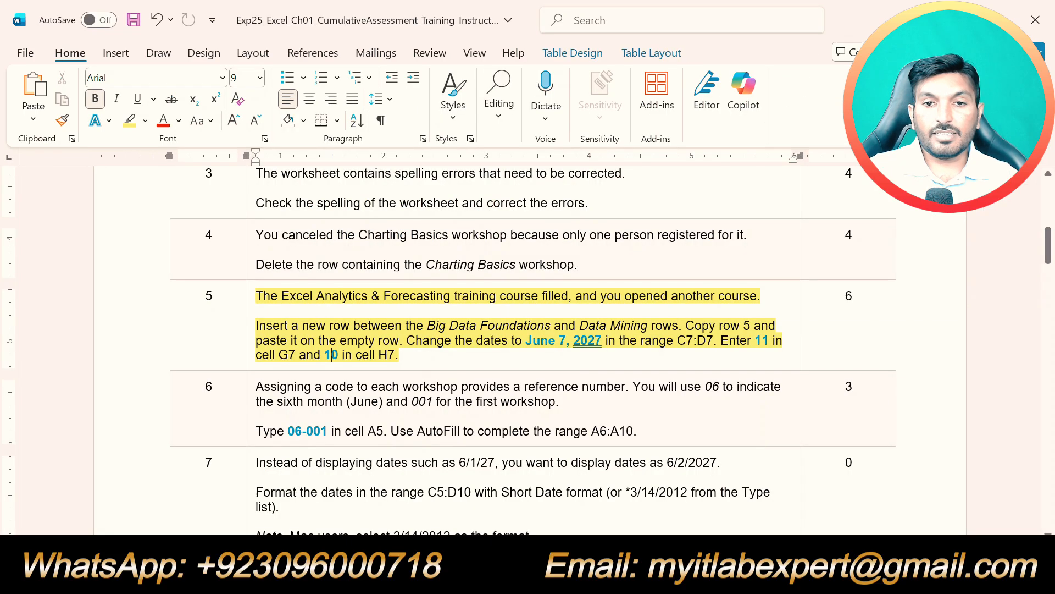
pyautogui.hotkey('ctrl', 'z')
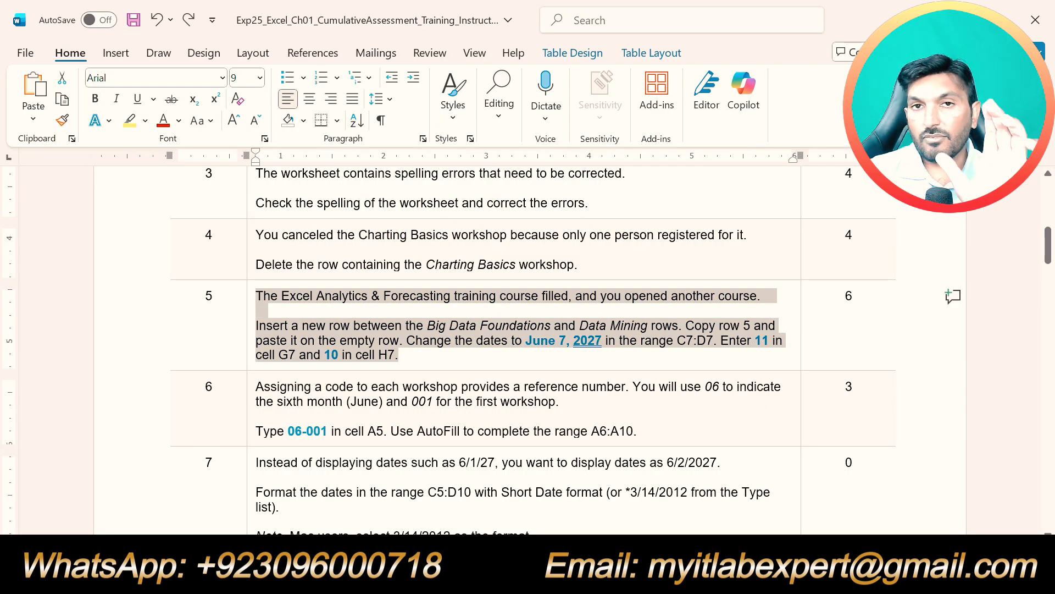
pyautogui.click(483, 431)
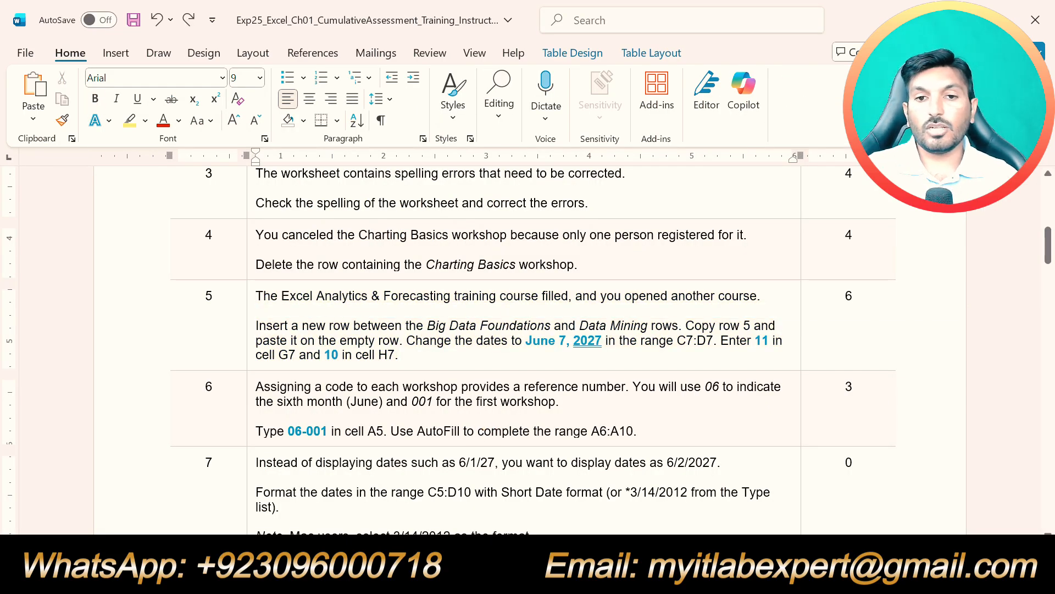
pyautogui.moveTo(644, 431); pyautogui.dragTo(256, 387)
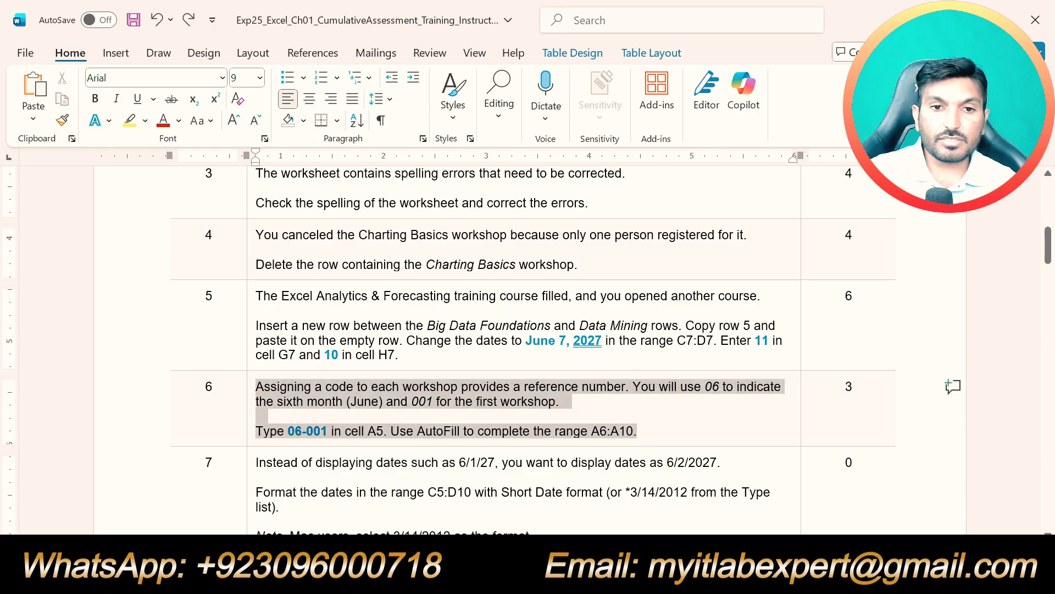
pyautogui.click(336, 361)
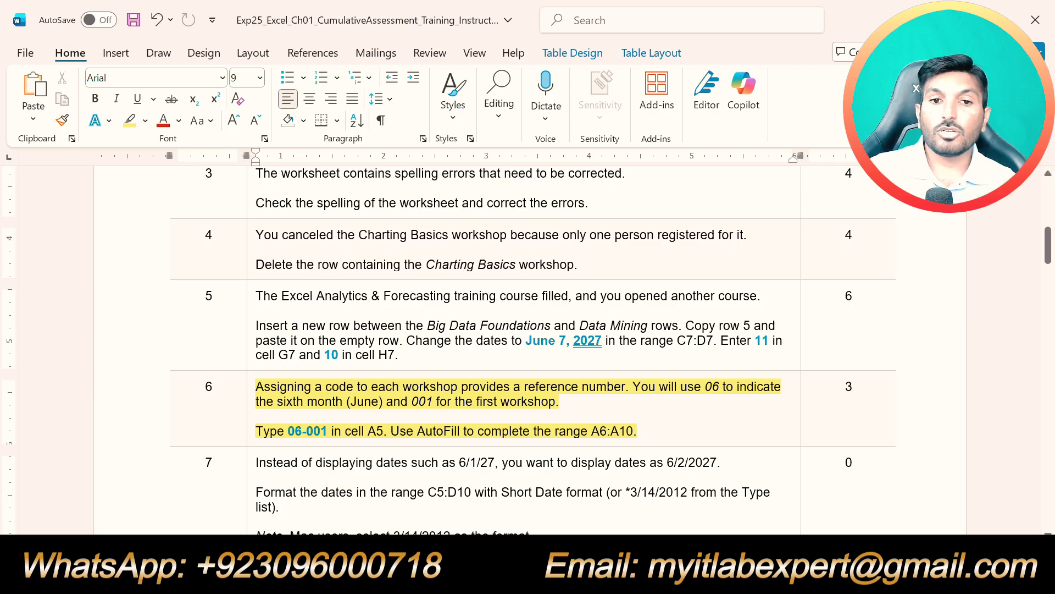
# Step: Locate the code and target cell in step 6, then switch to Excel and enter 06-001 in A5
pyautogui.moveTo(287, 431); pyautogui.dragTo(328, 431)
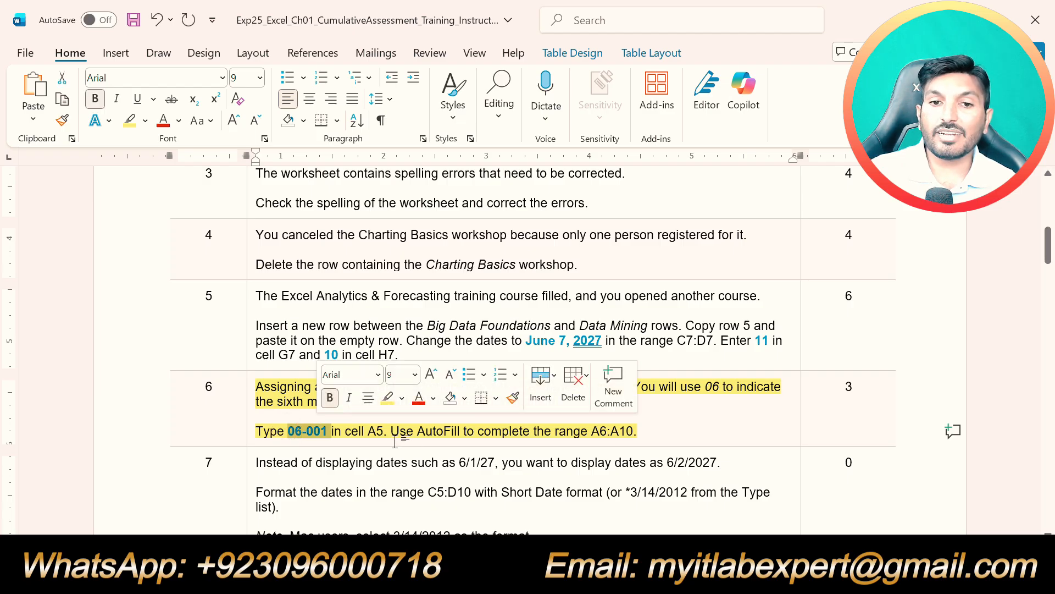
pyautogui.click(368, 434)
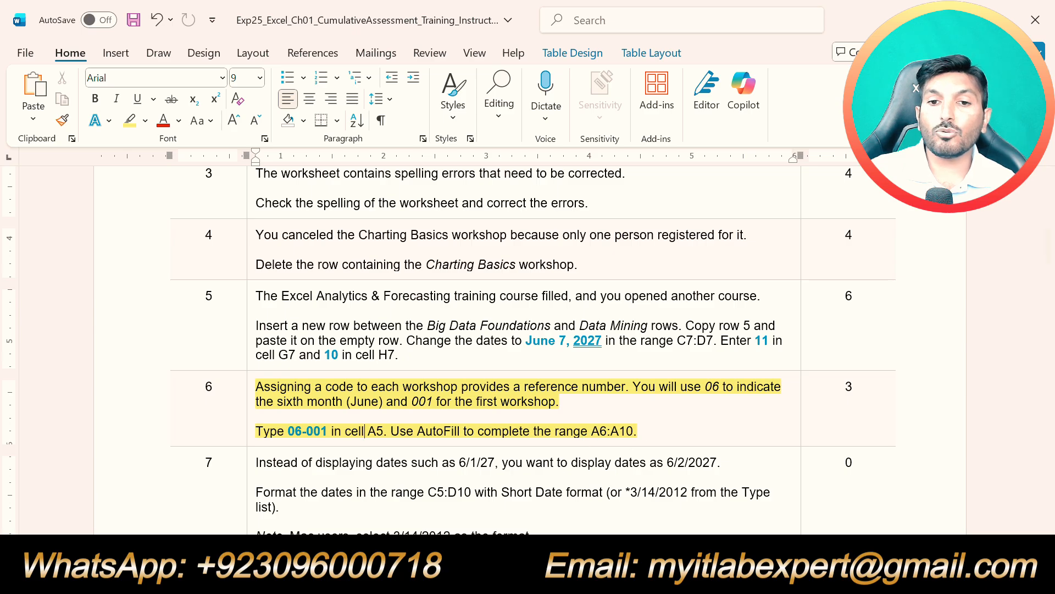
pyautogui.hotkey('alt', 'Tab')
pyautogui.click(56, 275)
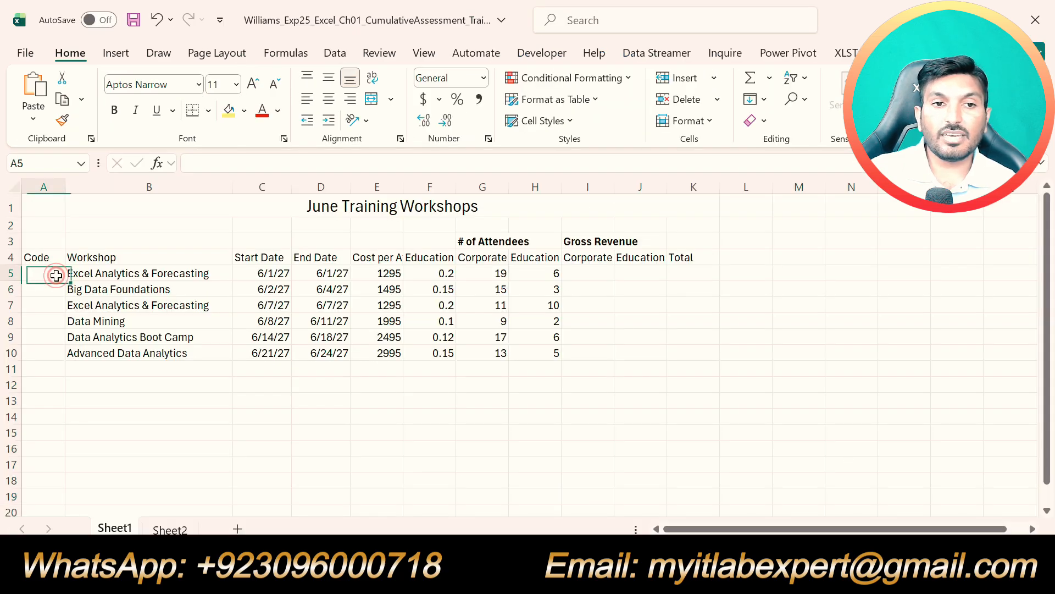
pyautogui.write('06')
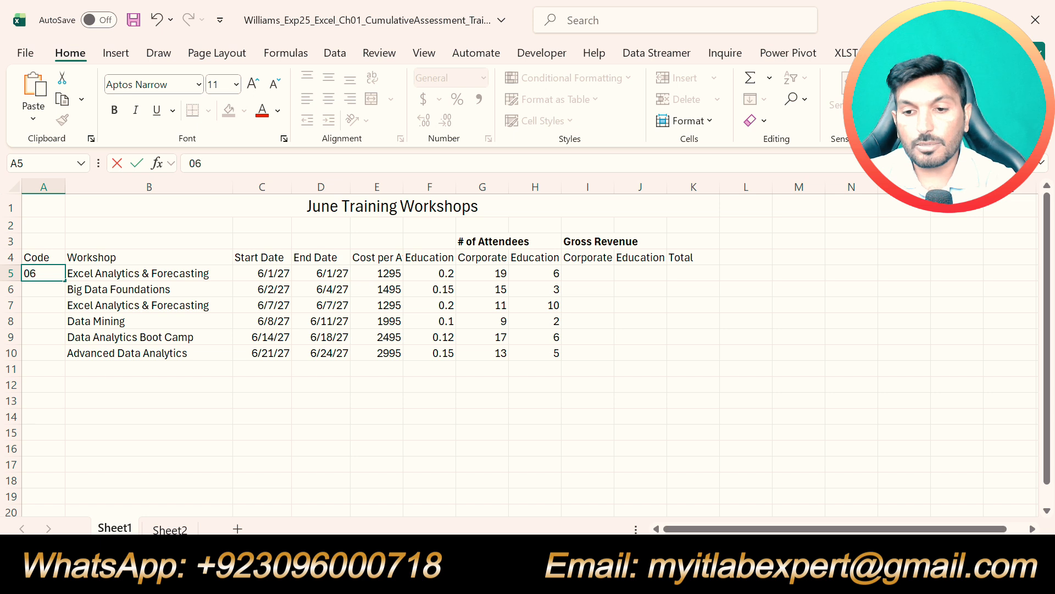
pyautogui.write('-001')
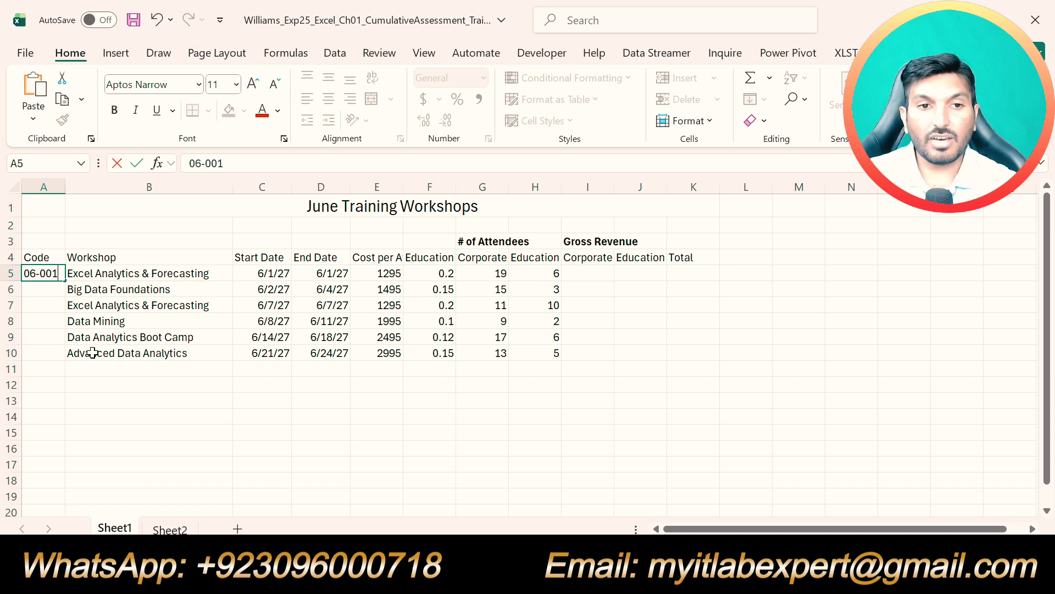
pyautogui.click(122, 383)
# Step: AutoFill the workshop code from A5 down through A10
pyautogui.click(44, 272)
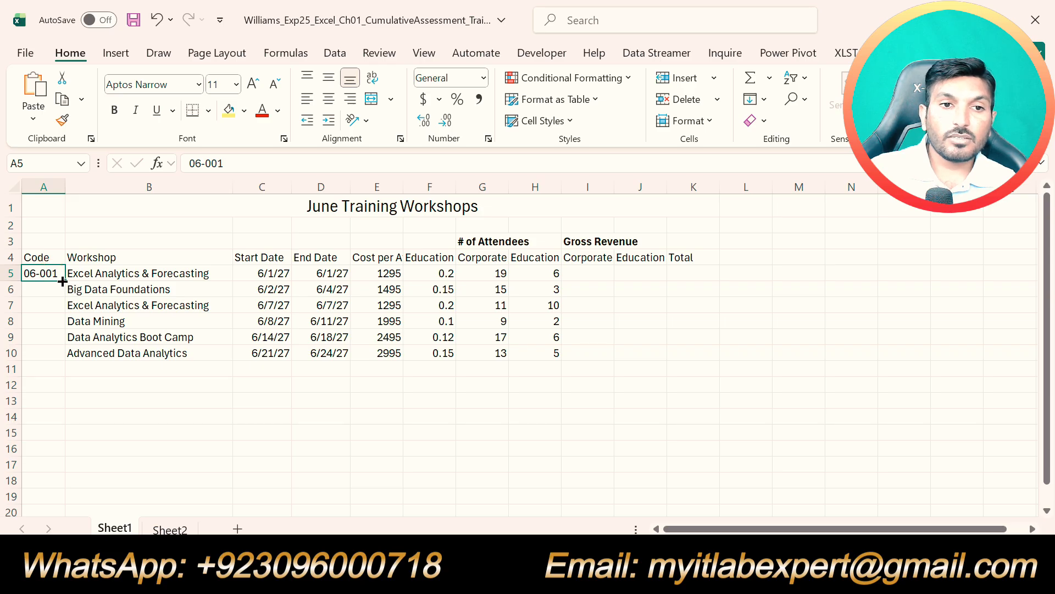
pyautogui.moveTo(64, 280); pyautogui.dragTo(61, 357)
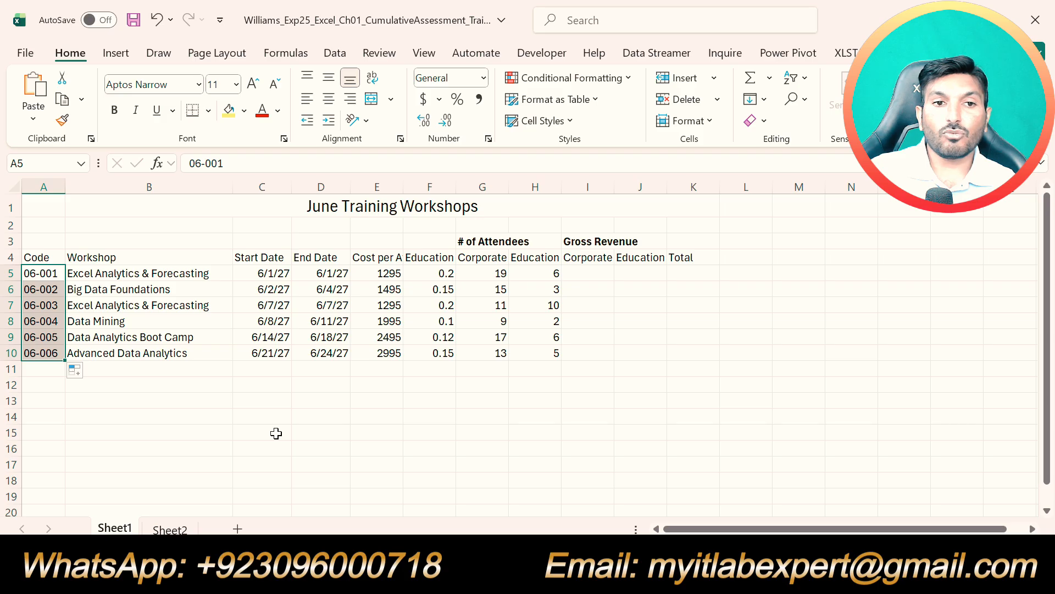
pyautogui.click(276, 433)
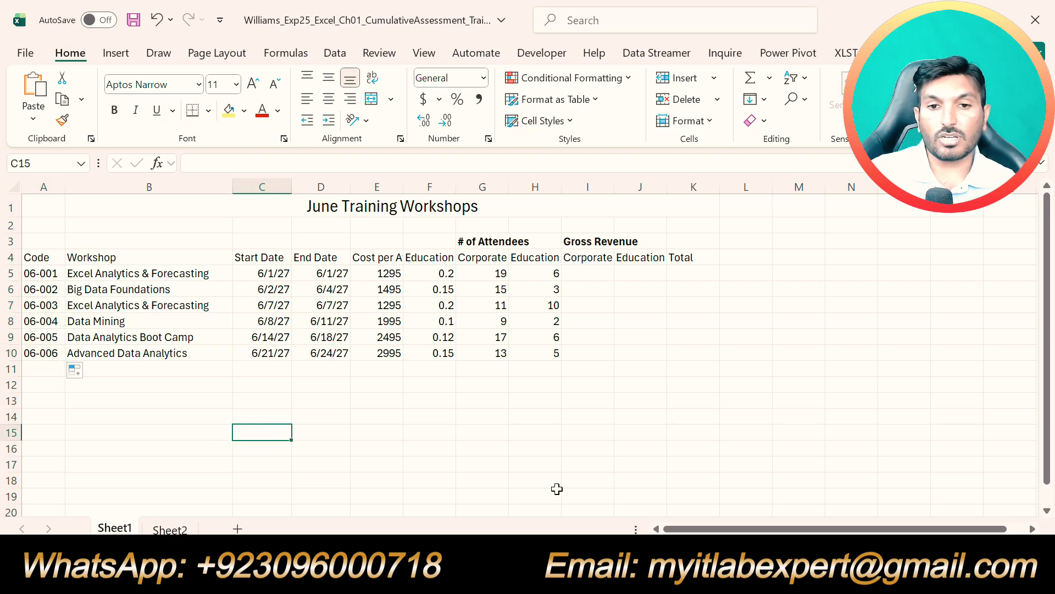
# Step: Switch to Word, undo the yellow highlight on step 6, and highlight the step 7 instruction in yellow
pyautogui.click(582, 578)
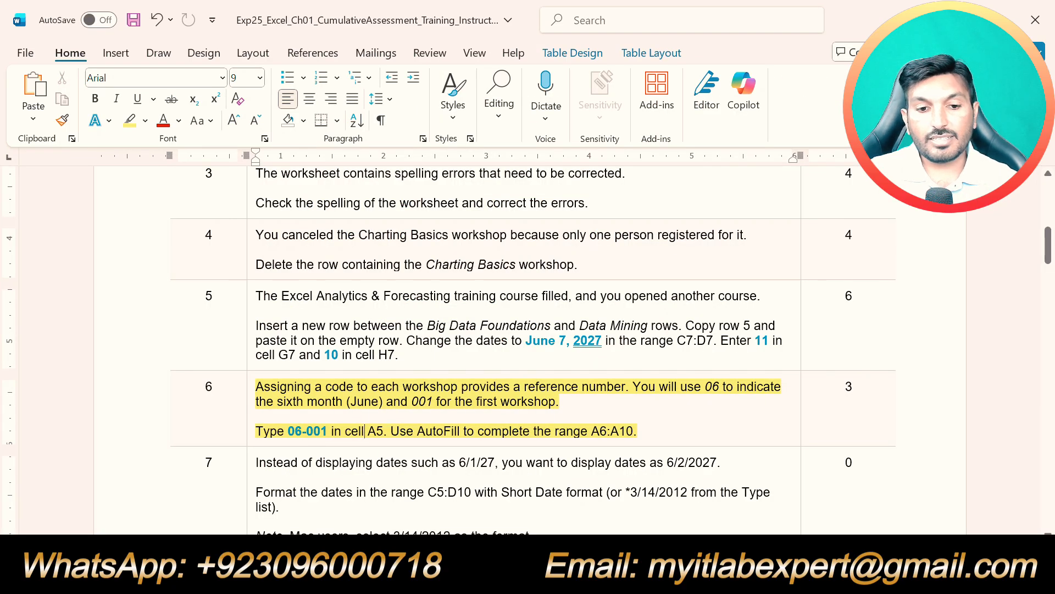
pyautogui.hotkey('ctrl', 'z')
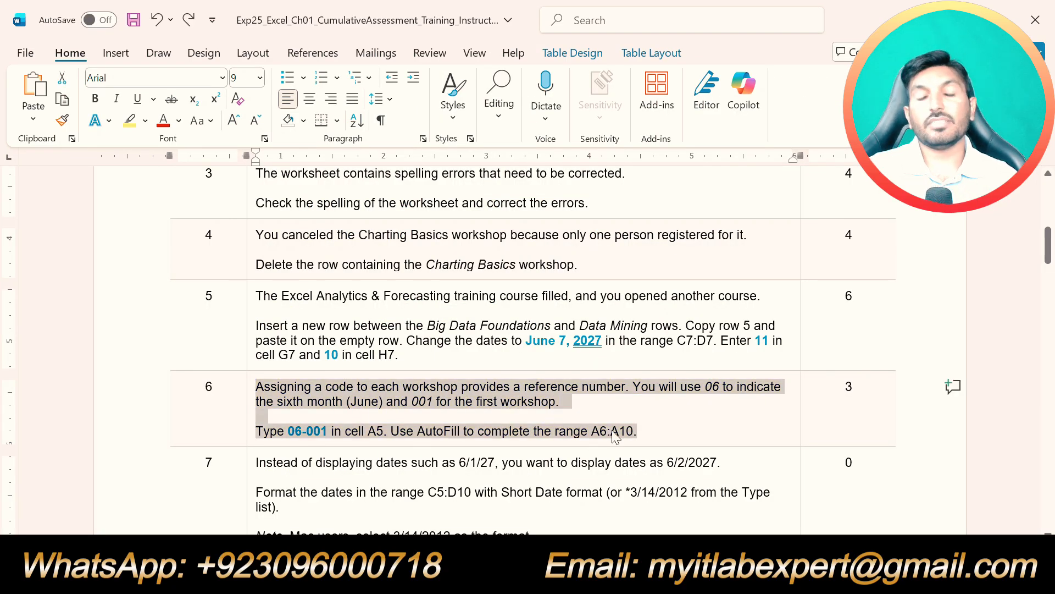
pyautogui.scroll(-3, 561, 432)
pyautogui.click(507, 423)
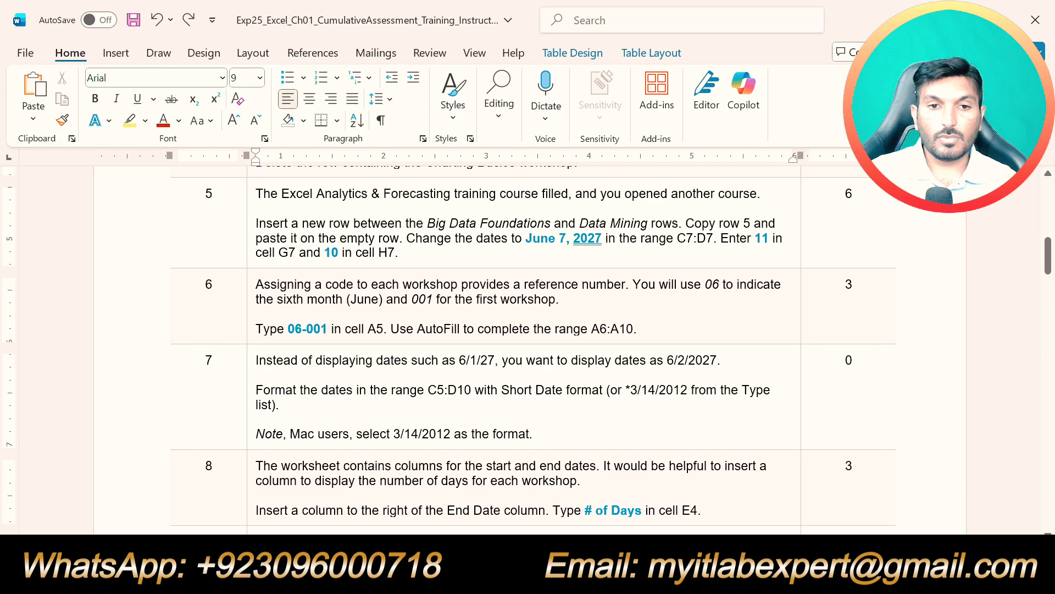
pyautogui.moveTo(253, 388)
pyautogui.mouseDown()
pyautogui.moveTo(243, 382)
pyautogui.moveTo(259, 379)
pyautogui.mouseUp()
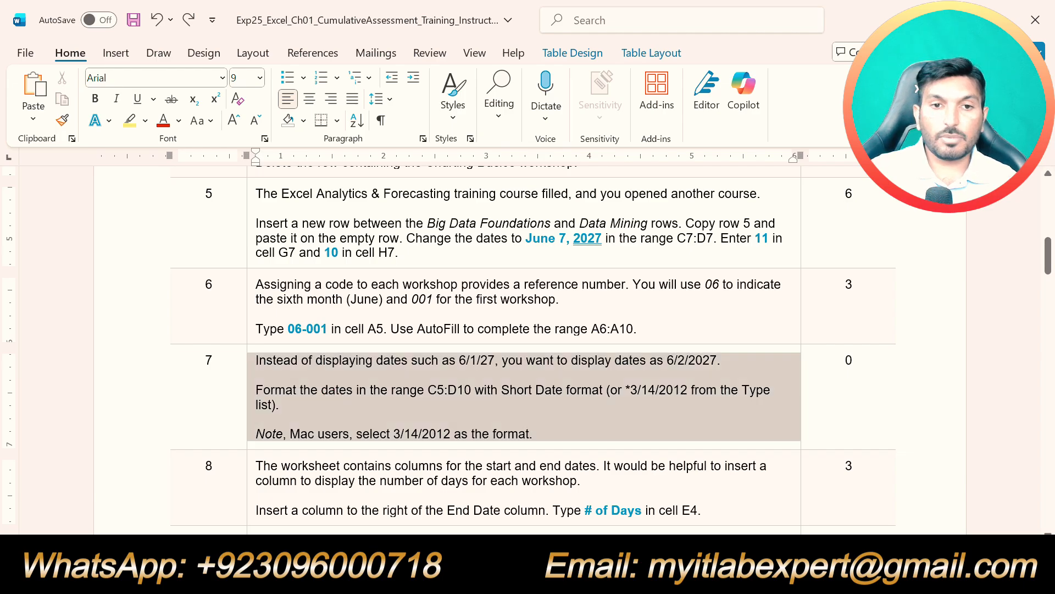
pyautogui.click(346, 342)
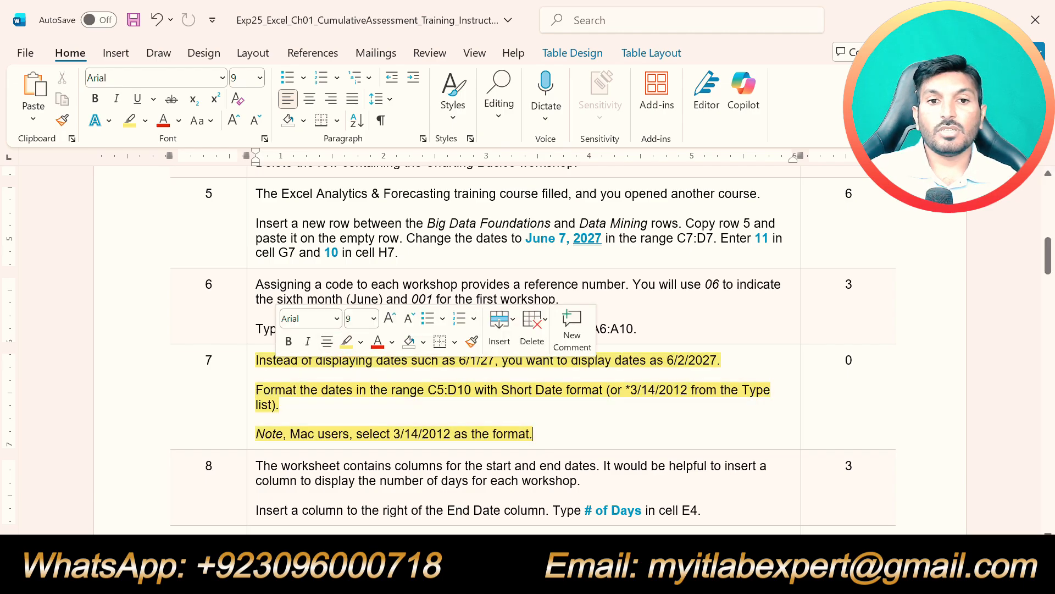
# Step: Compare the start date in Excel's C5 with the date format example in step 7 of the Word instructions
pyautogui.click(371, 390)
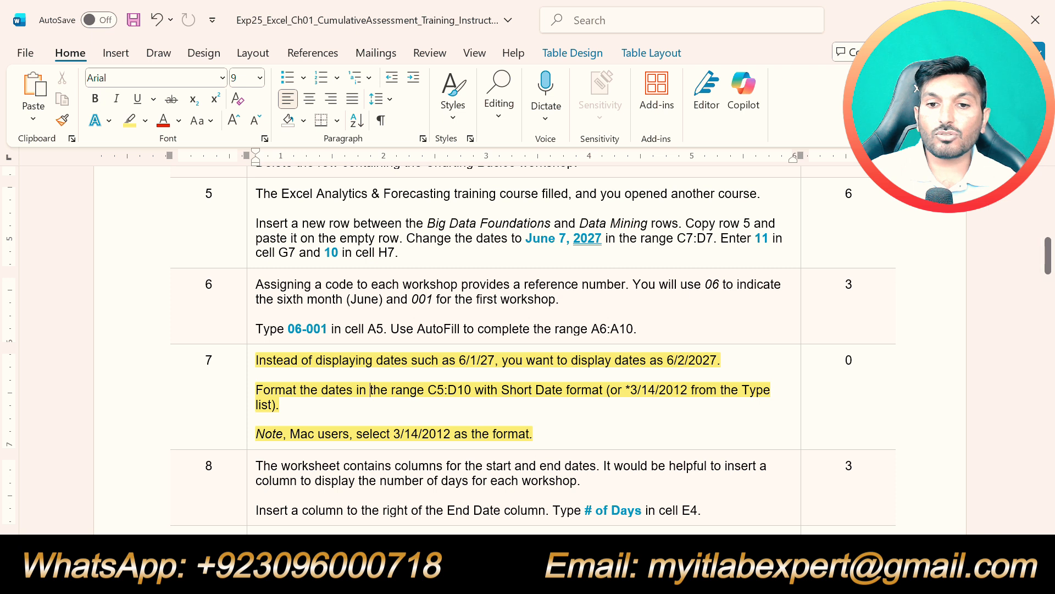
pyautogui.hotkey('alt', 'Tab')
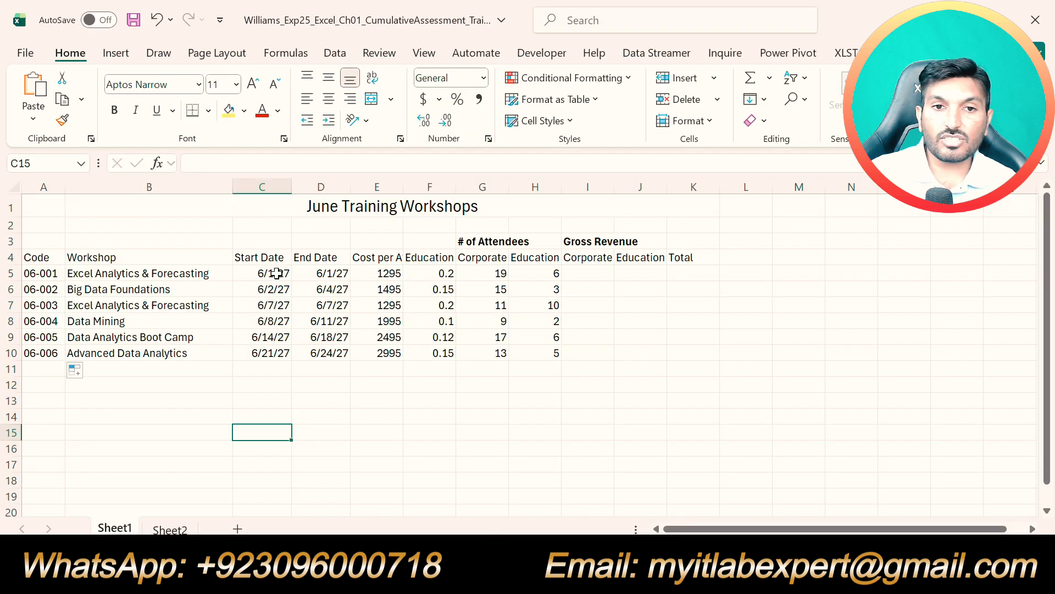
pyautogui.click(276, 273)
pyautogui.hotkey('alt', 'Tab')
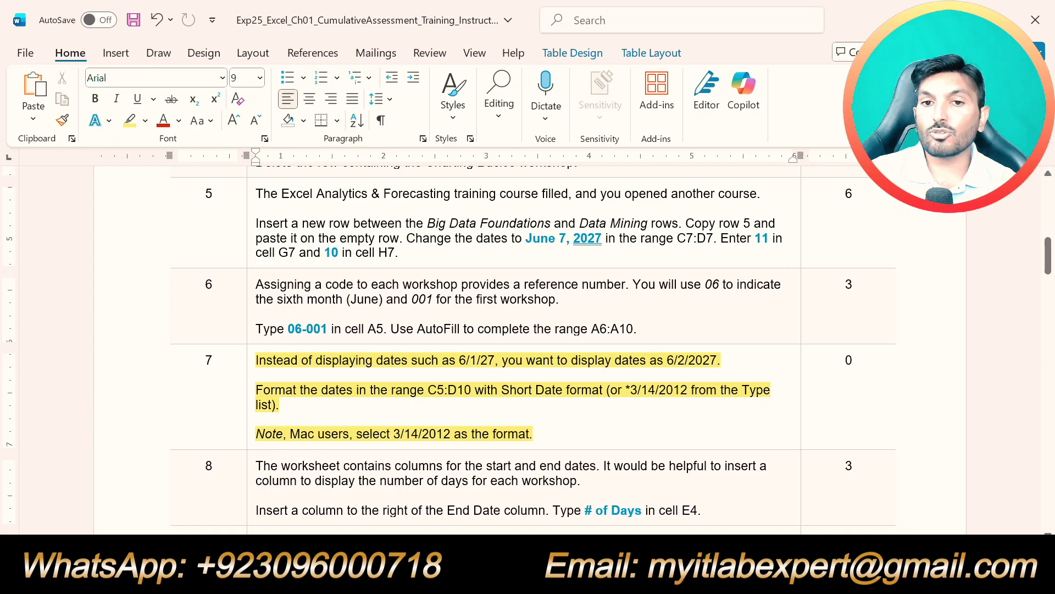
pyautogui.moveTo(667, 360); pyautogui.dragTo(709, 360)
pyautogui.click(344, 409)
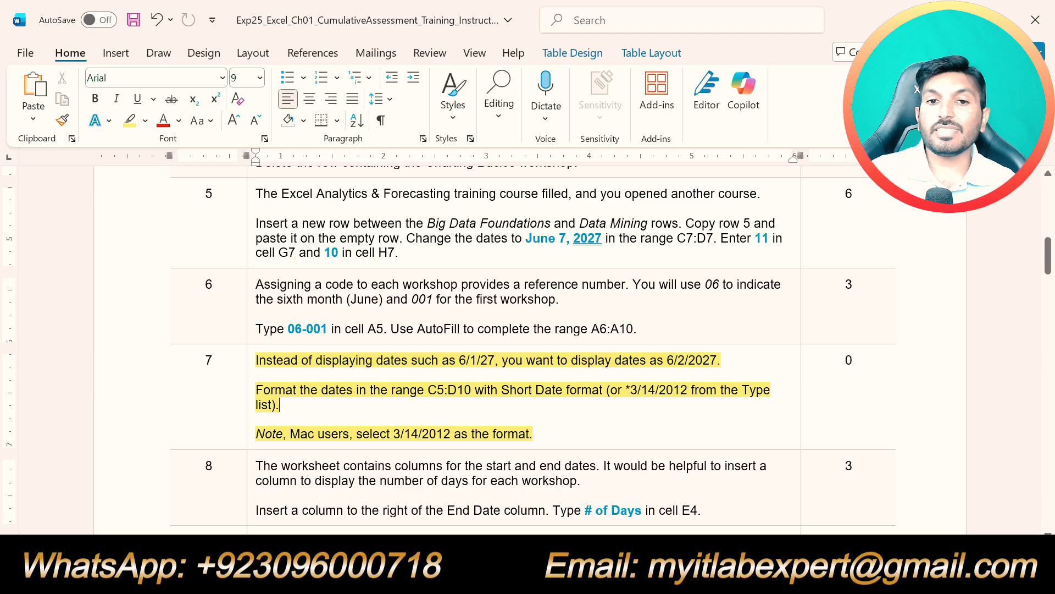
# Step: Check the date range named in step 7 of the Word instructions and select C5:D10 in Excel
pyautogui.moveTo(429, 390); pyautogui.dragTo(473, 389)
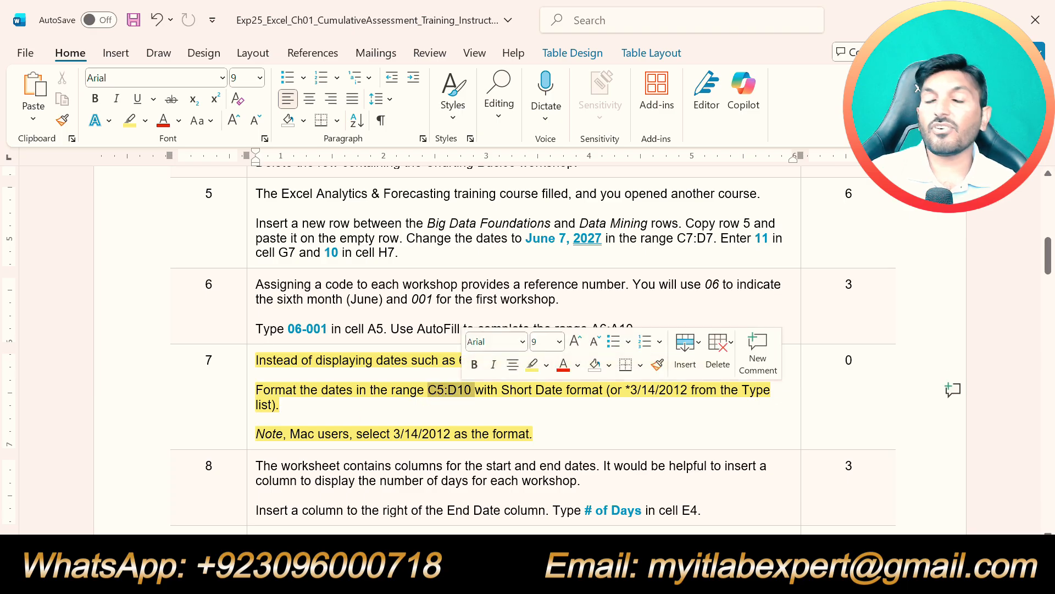
pyautogui.click(579, 430)
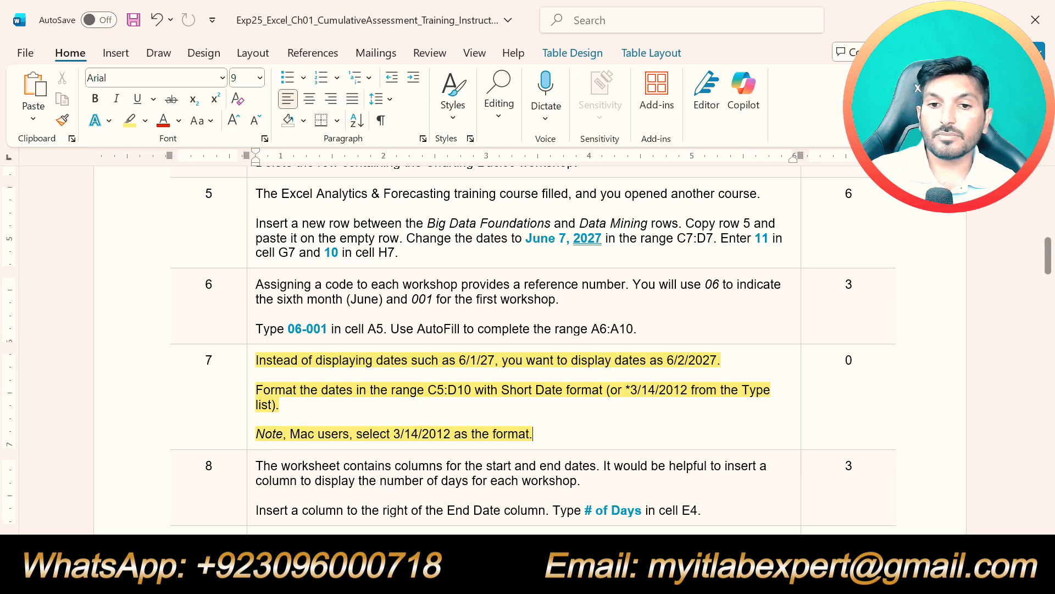
pyautogui.click(577, 574)
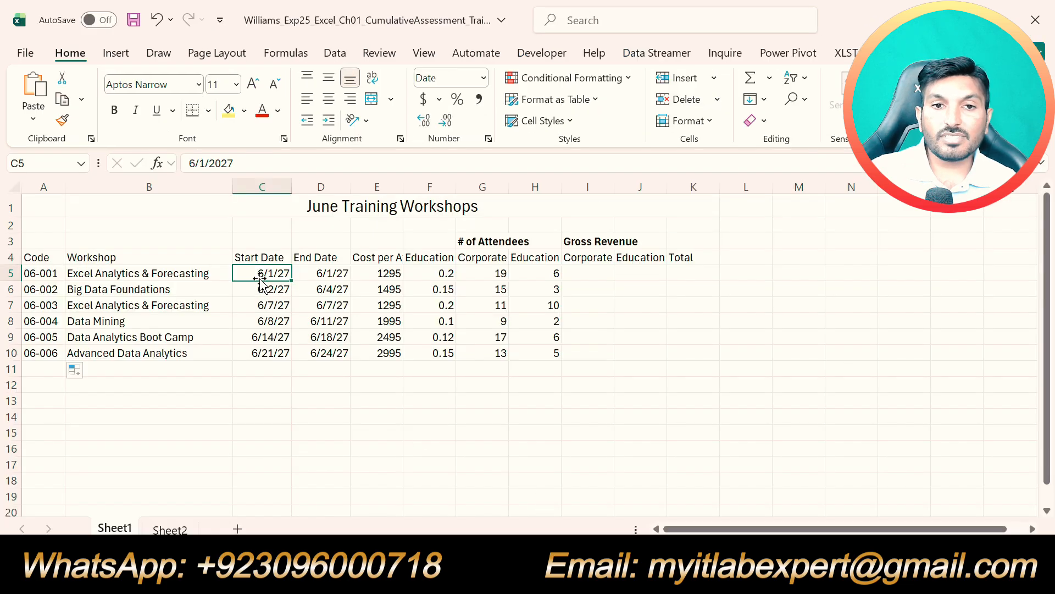
pyautogui.moveTo(277, 273); pyautogui.dragTo(345, 355)
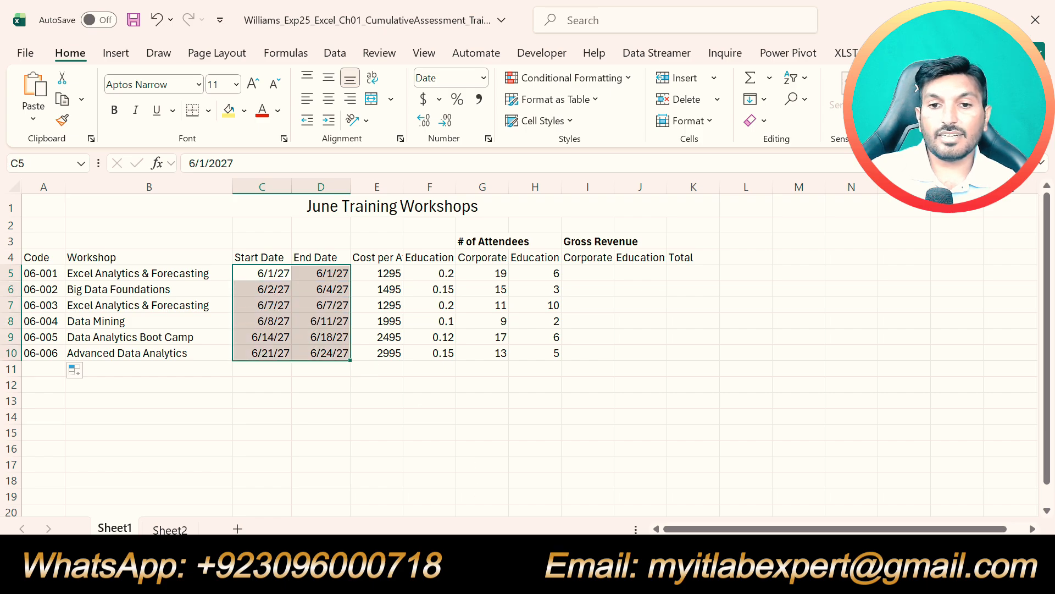
pyautogui.click(555, 574)
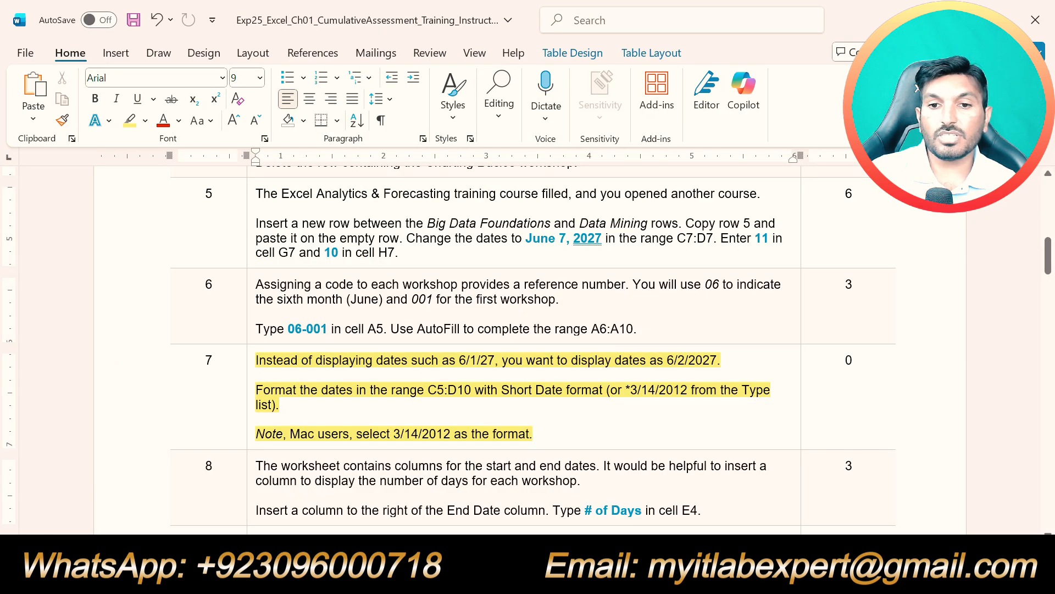
pyautogui.click(522, 574)
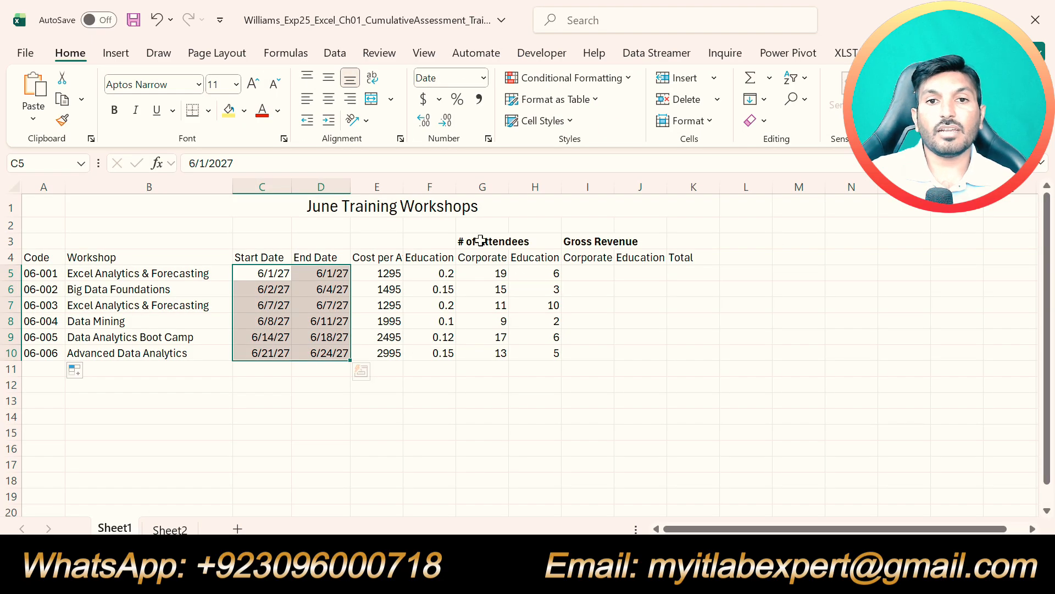
# Step: Try the Short Date format on C5:D10, check it against step 7 in Word, and undo it in Excel
pyautogui.click(483, 78)
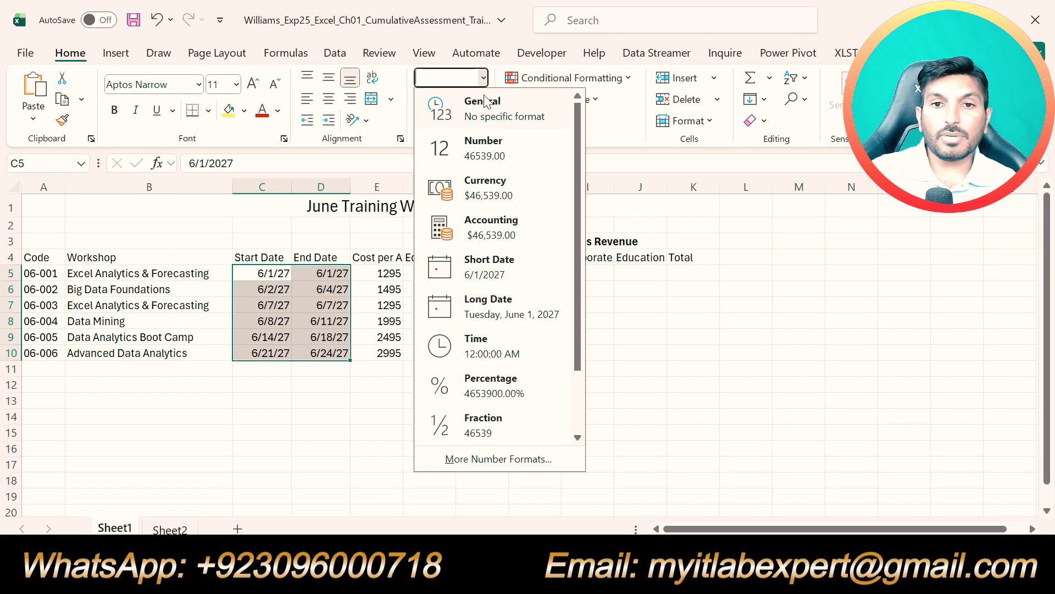
pyautogui.click(486, 264)
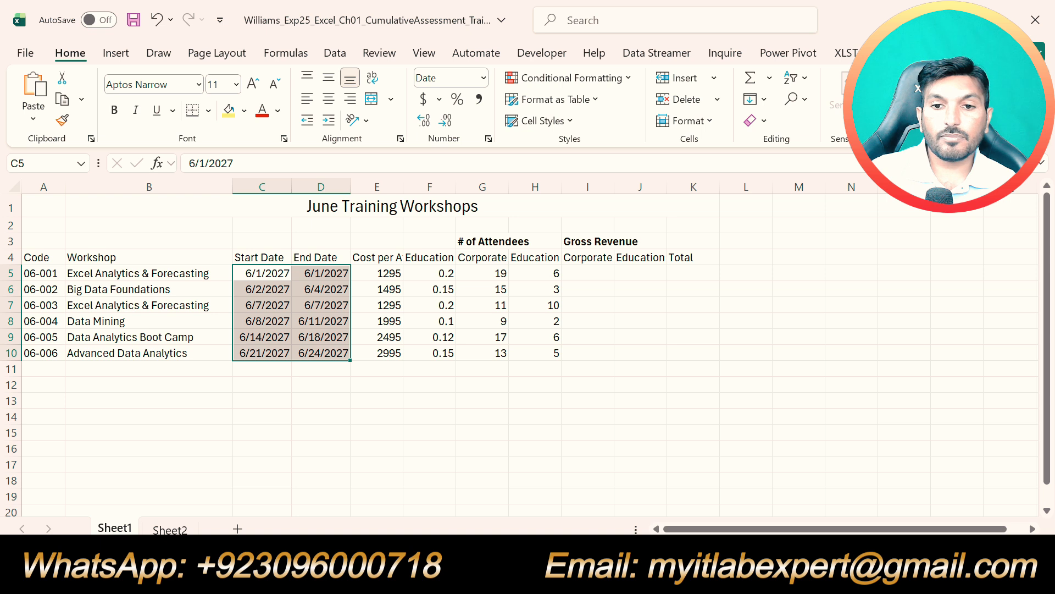
pyautogui.click(517, 575)
pyautogui.click(517, 575)
pyautogui.click(517, 575)
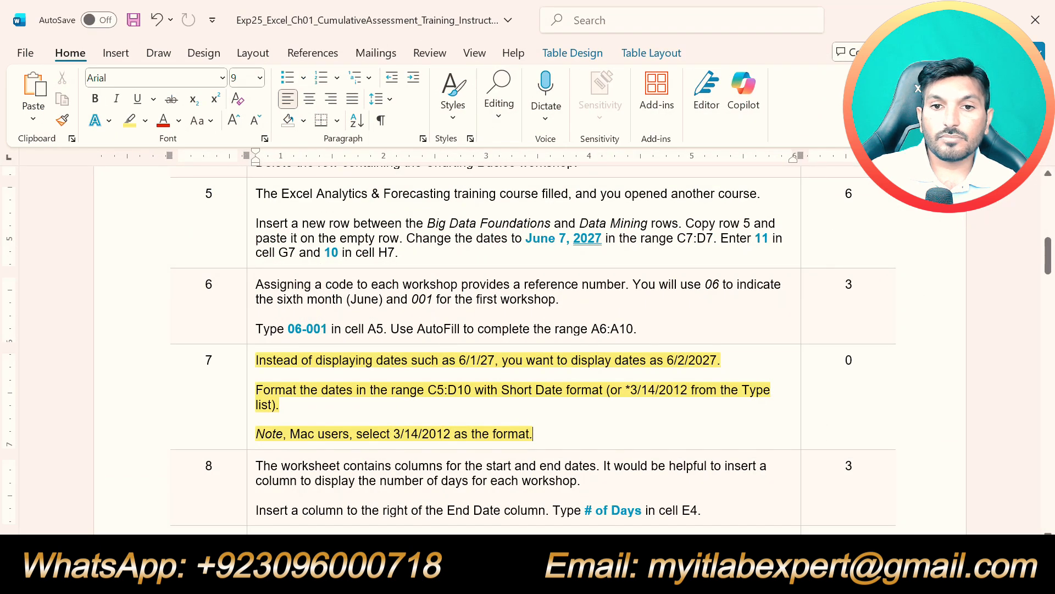
pyautogui.click(517, 575)
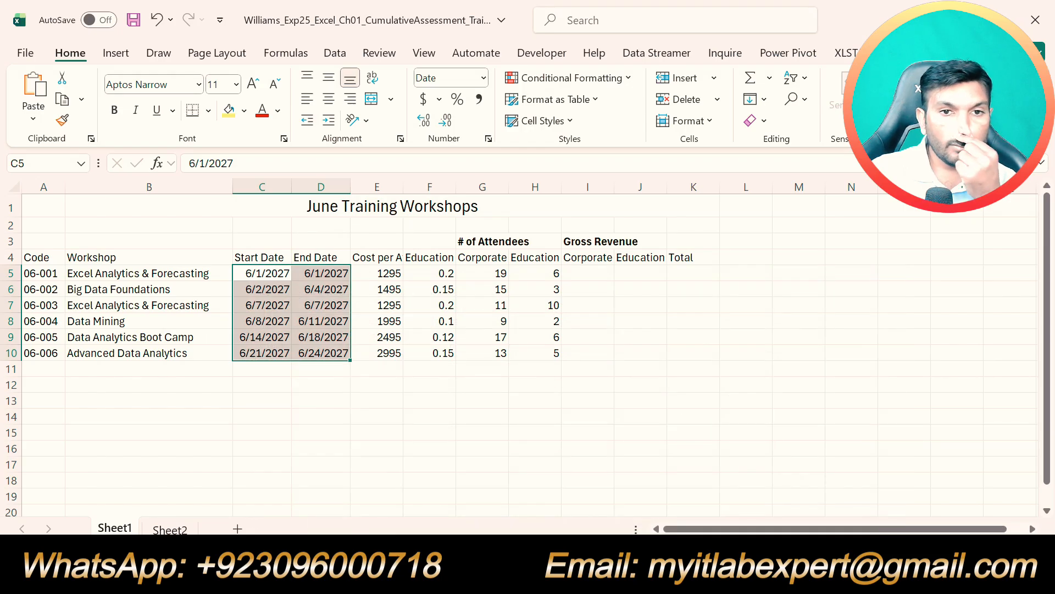
pyautogui.click(517, 575)
pyautogui.click(517, 575)
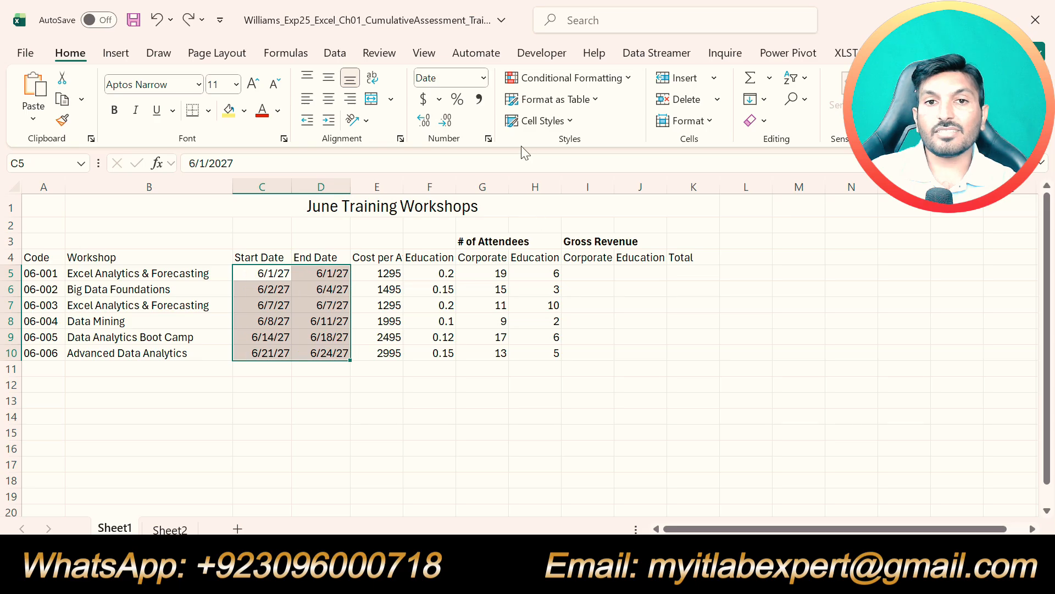
# Step: Format C5:D10 with the *3/14/2012 date type in Format Cells, checking the choice against step 7 in Word
pyautogui.click(489, 140)
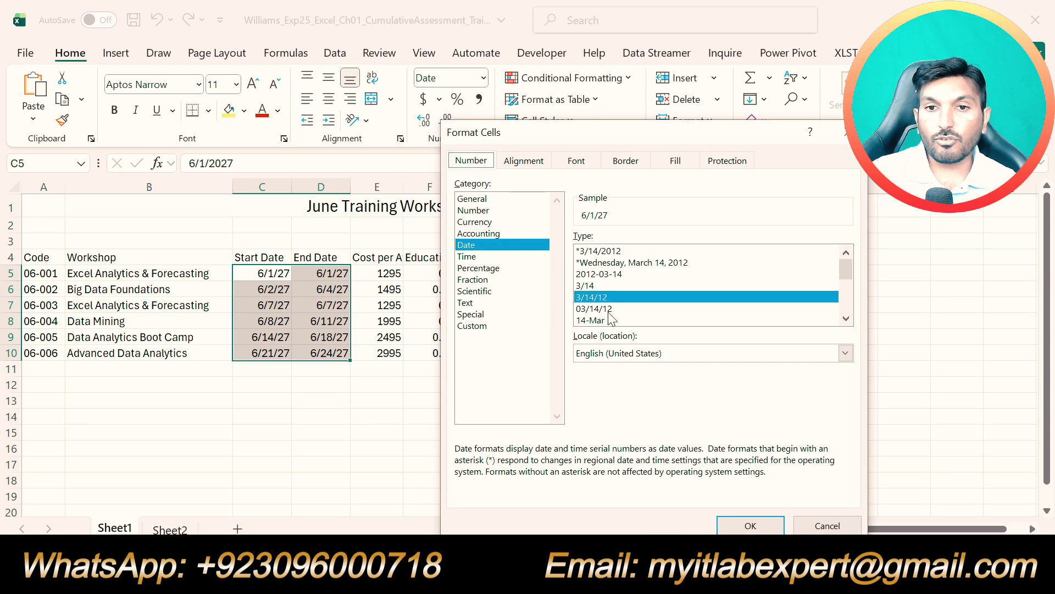
pyautogui.click(596, 250)
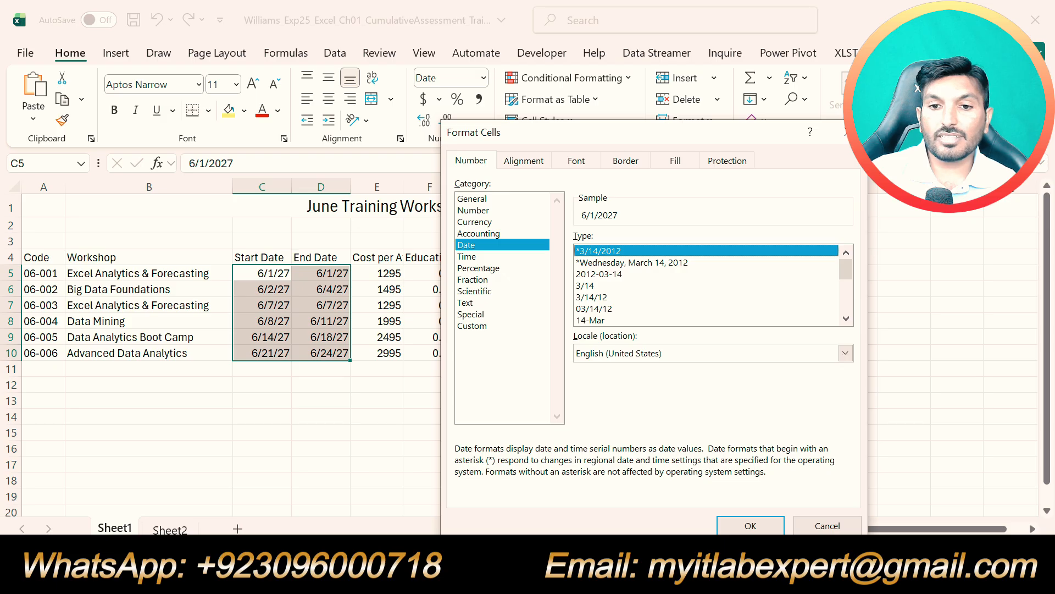
pyautogui.hotkey('alt', 'Tab')
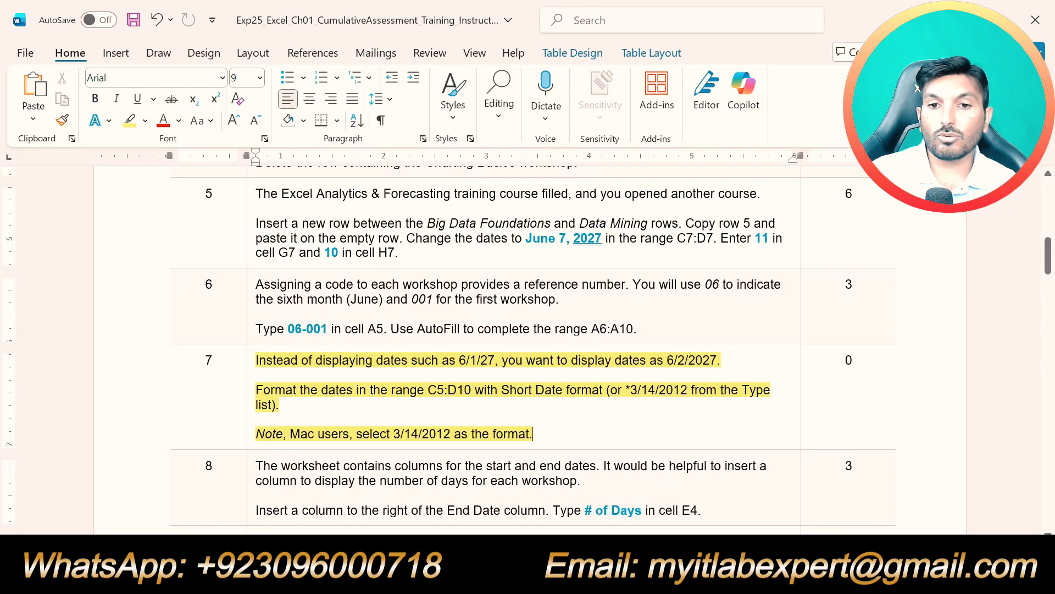
pyautogui.hotkey('alt', 'Tab')
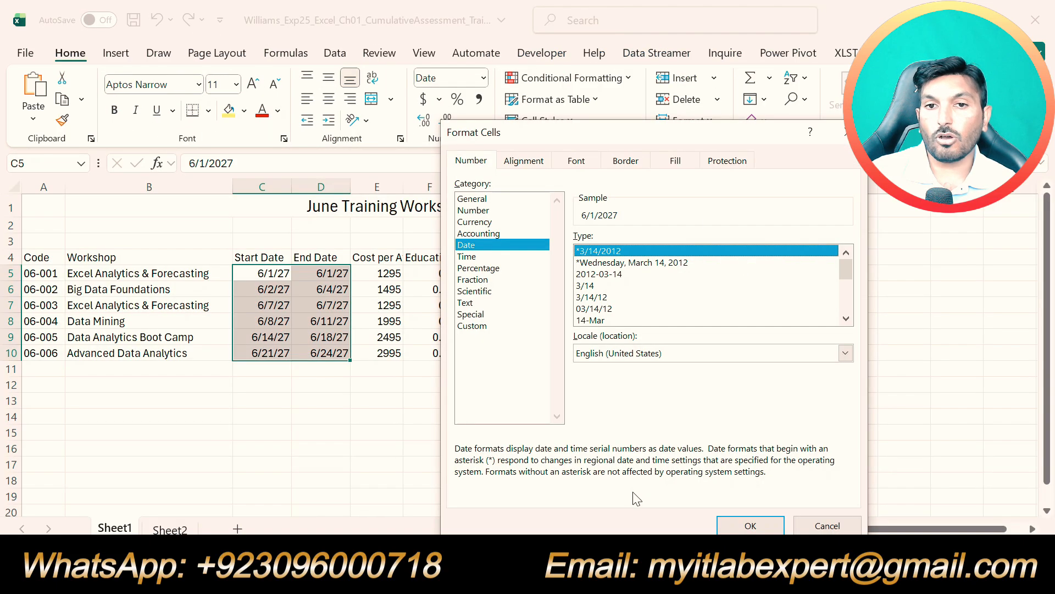
pyautogui.click(752, 526)
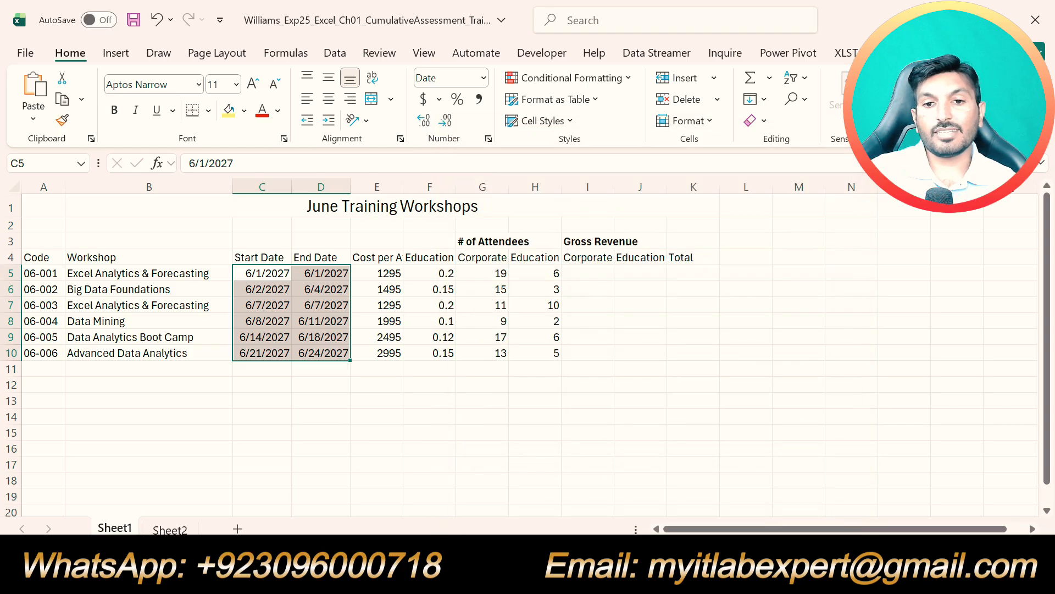
# Step: Switch to Word, undo the yellow highlight on step 7, and highlight the step 8 instruction in yellow
pyautogui.hotkey('alt', 'Tab')
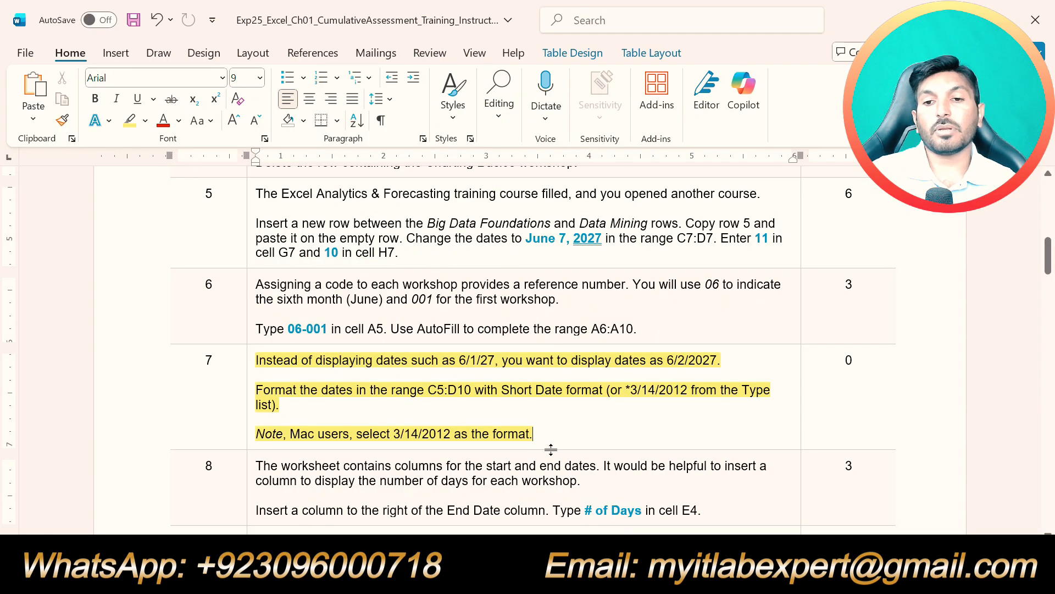
pyautogui.hotkey('ctrl', 'z')
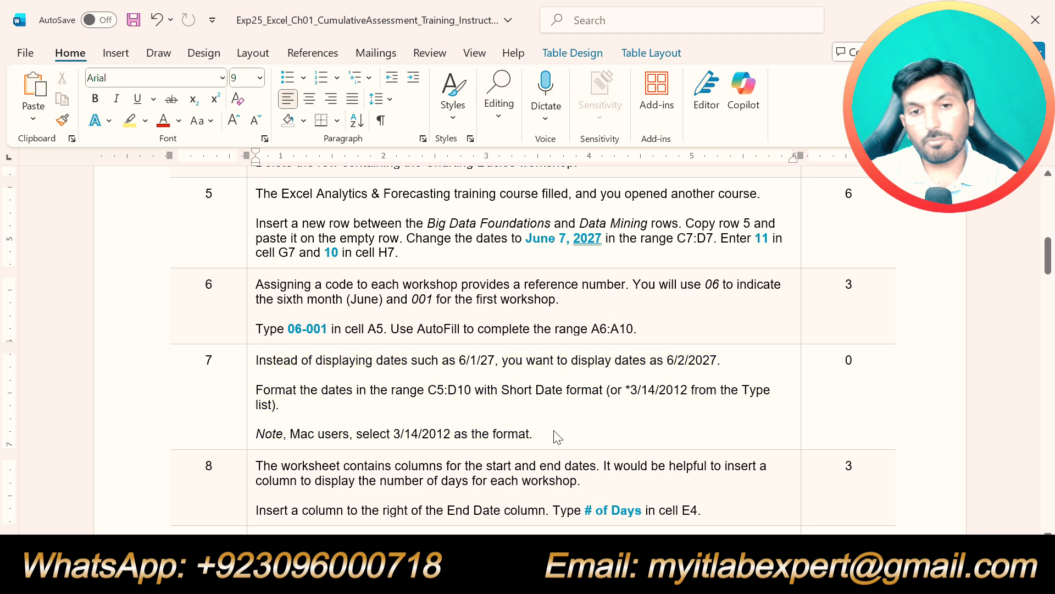
pyautogui.scroll(-5, 548, 431)
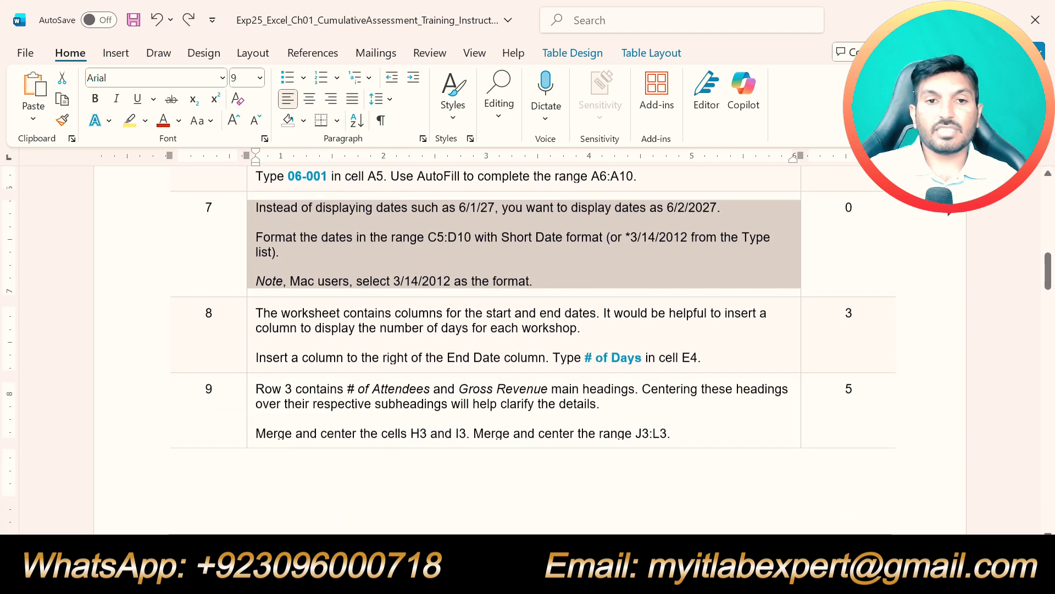
pyautogui.click(635, 365)
pyautogui.moveTo(714, 356); pyautogui.dragTo(256, 313)
pyautogui.click(326, 285)
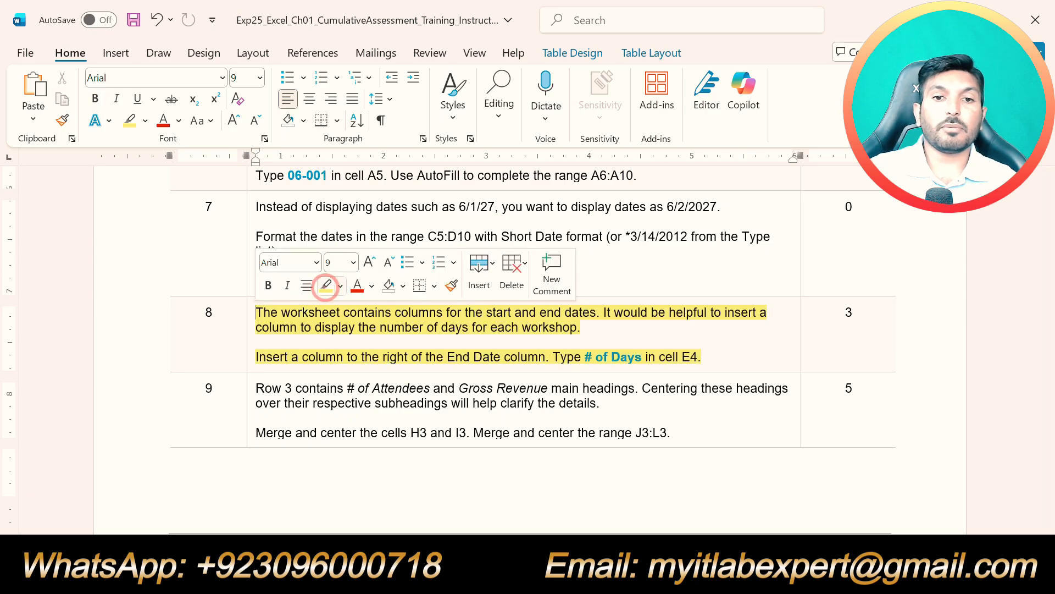
pyautogui.click(716, 359)
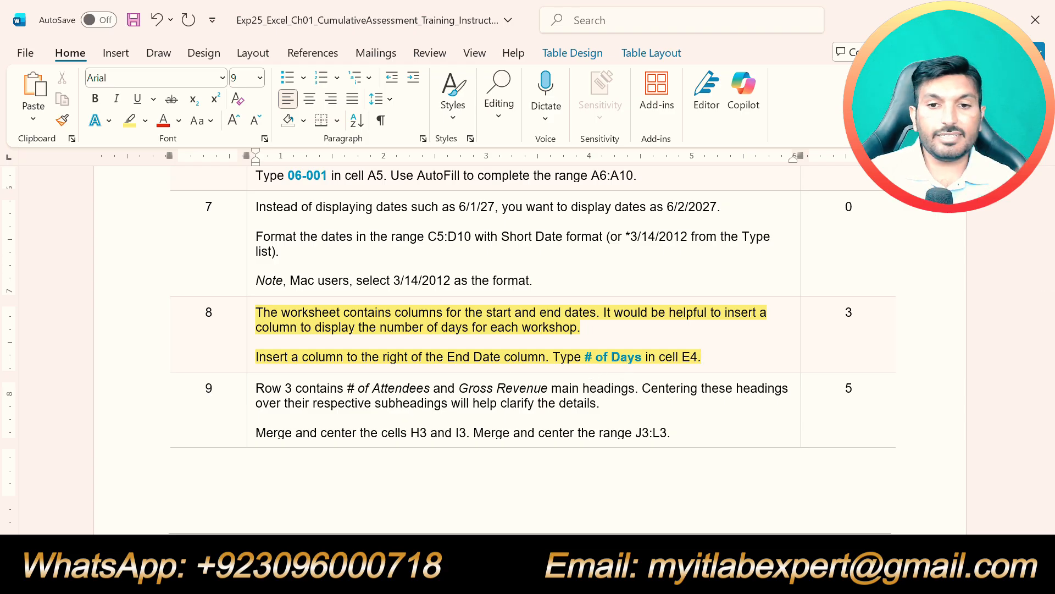
# Step: Compare Excel's date headings with step 8 in Word and insert a new column E to the right of End Date
pyautogui.hotkey('alt', 'Tab')
pyautogui.click(269, 258)
pyautogui.click(322, 259)
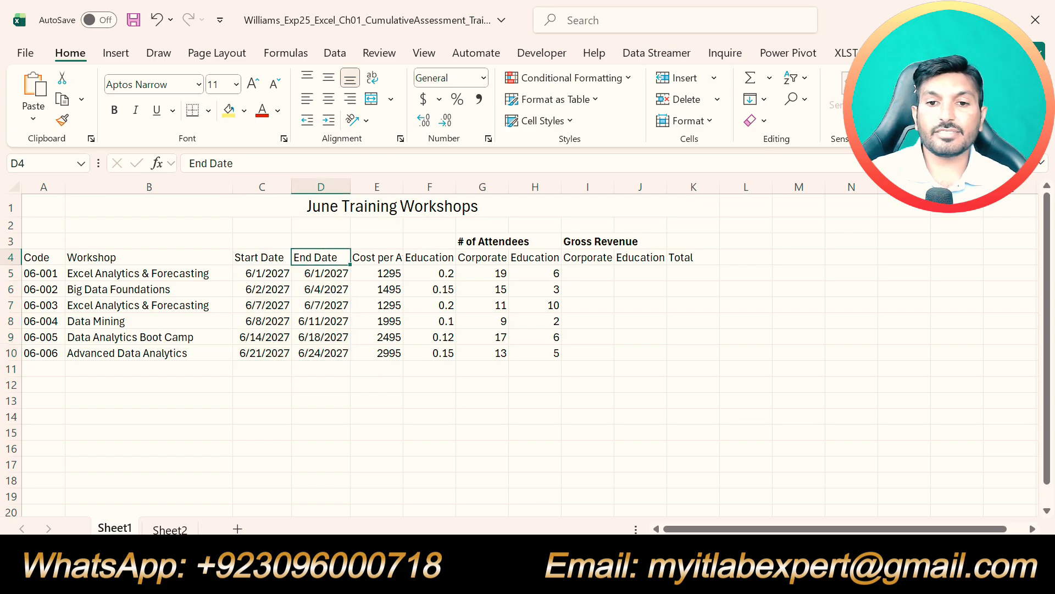
pyautogui.hotkey('alt', 'Tab')
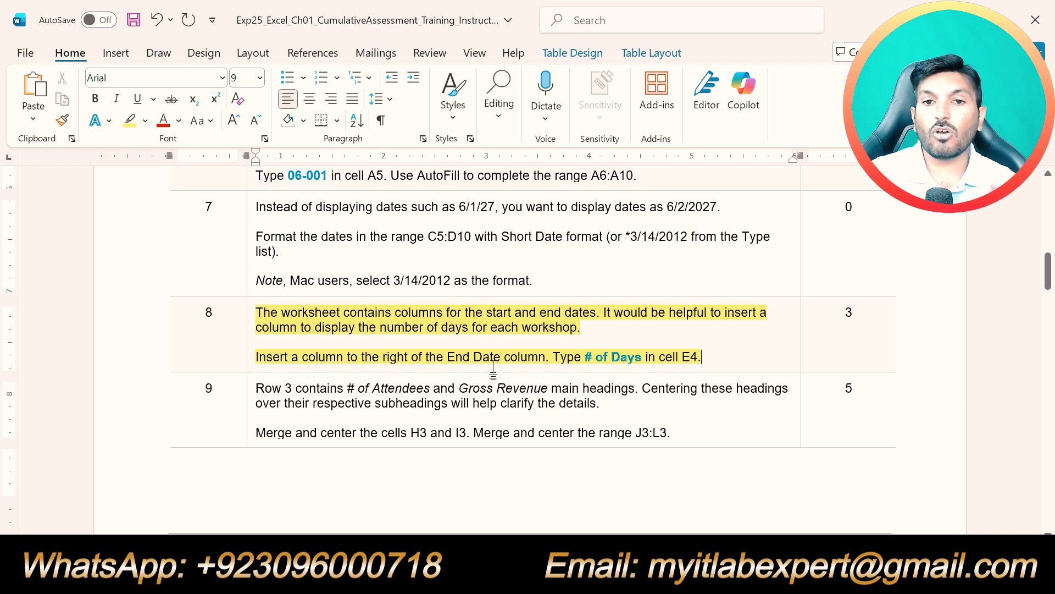
pyautogui.hotkey('alt', 'Tab')
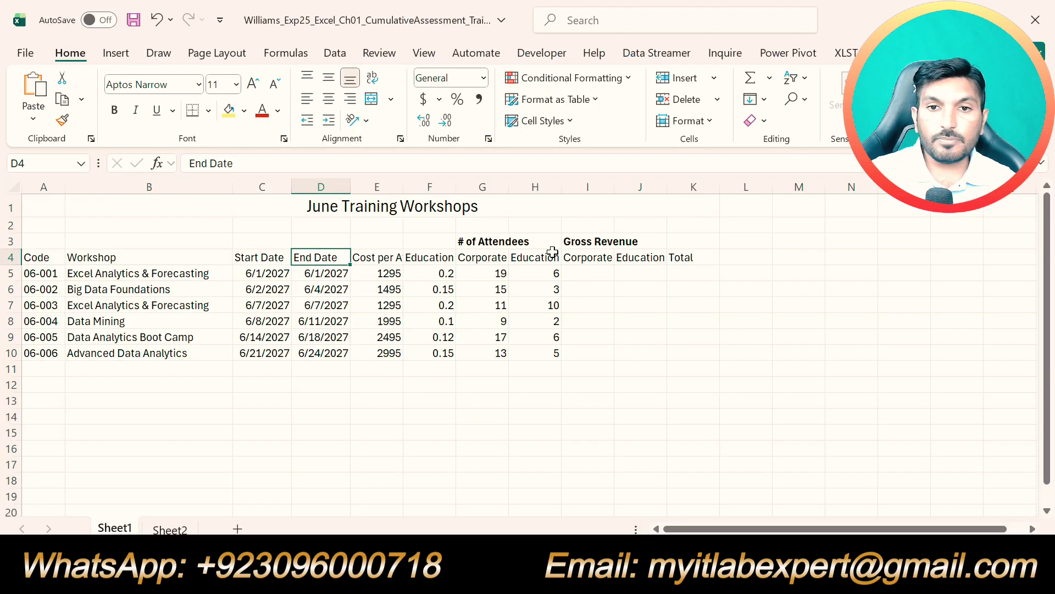
pyautogui.click(324, 190)
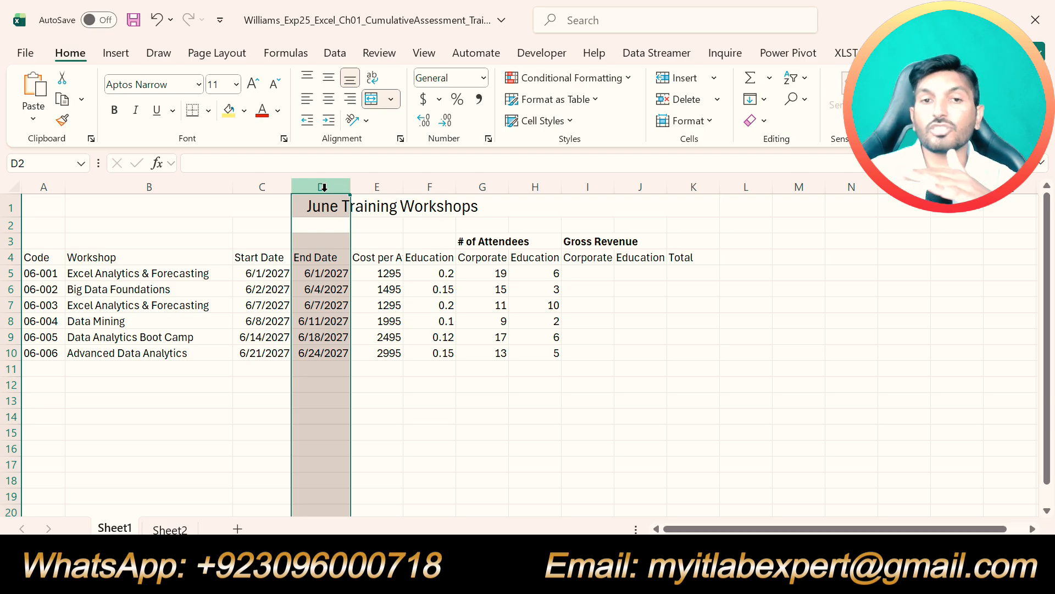
pyautogui.click(377, 189)
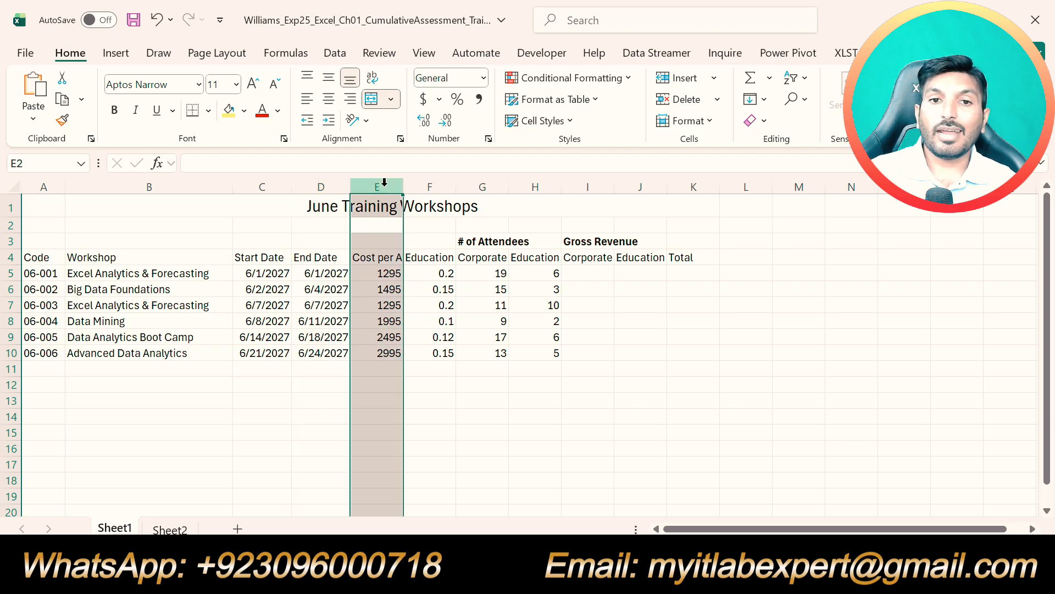
pyautogui.rightClick(384, 182)
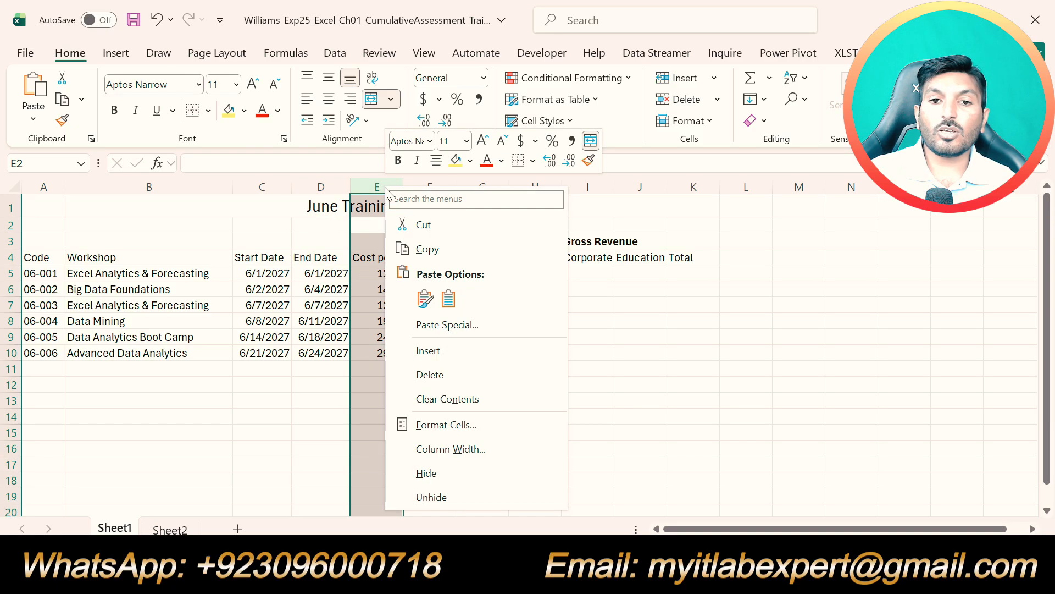
pyautogui.click(447, 347)
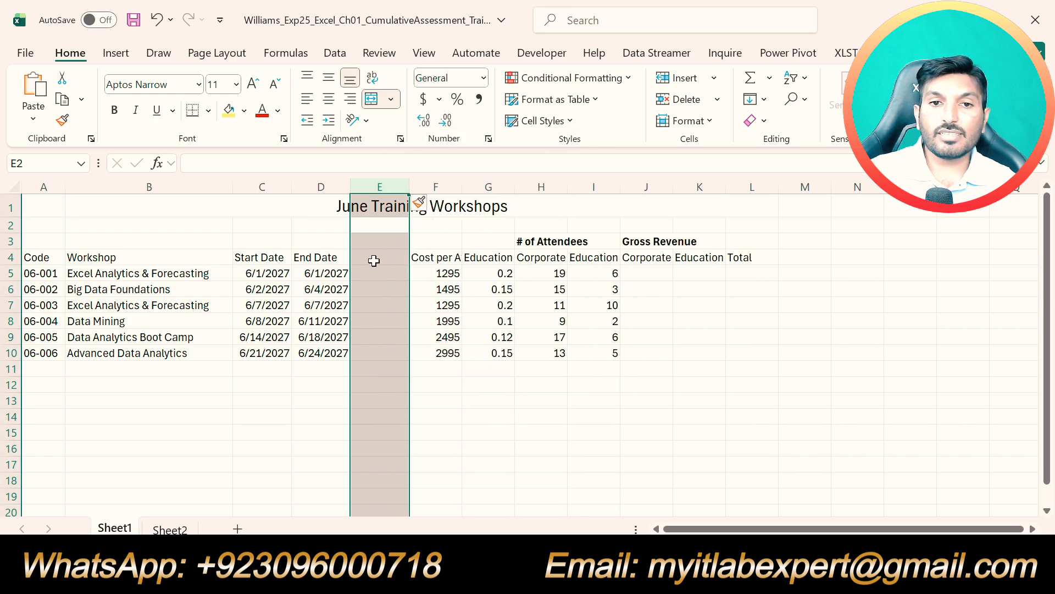
# Step: Look up the new column's heading in step 8 of the Word instructions and enter # of Days in Excel cell E4
pyautogui.click(373, 260)
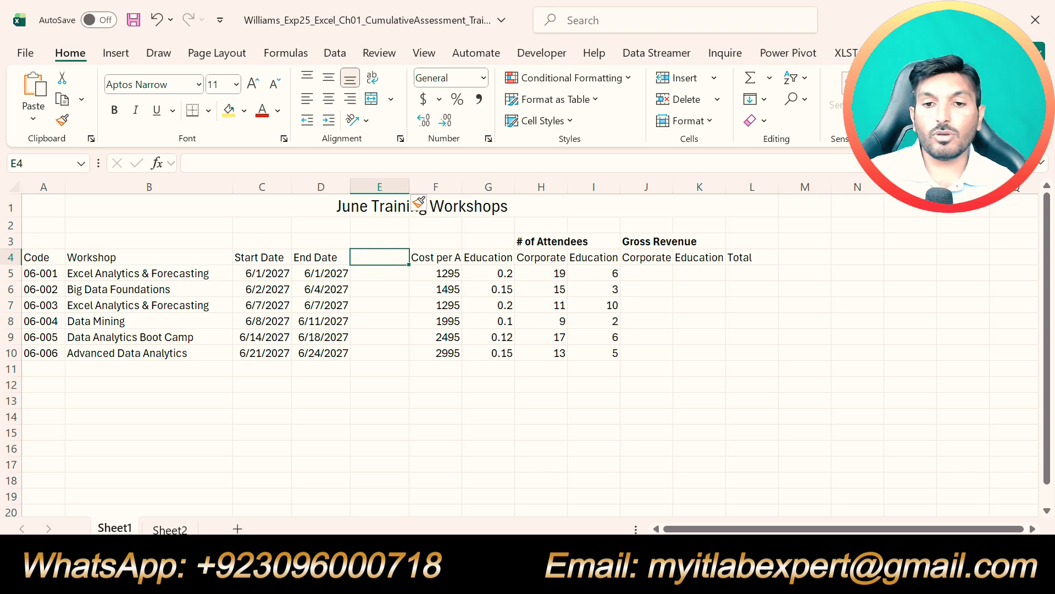
pyautogui.hotkey('alt', 'Tab')
pyautogui.moveTo(554, 357); pyautogui.dragTo(644, 357)
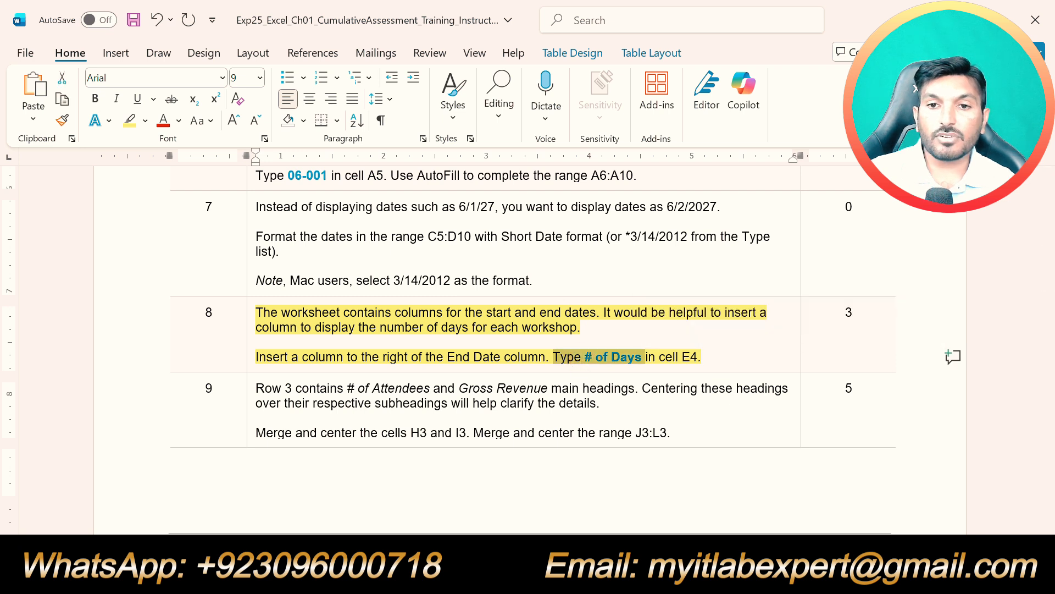
pyautogui.hotkey('alt', 'Tab')
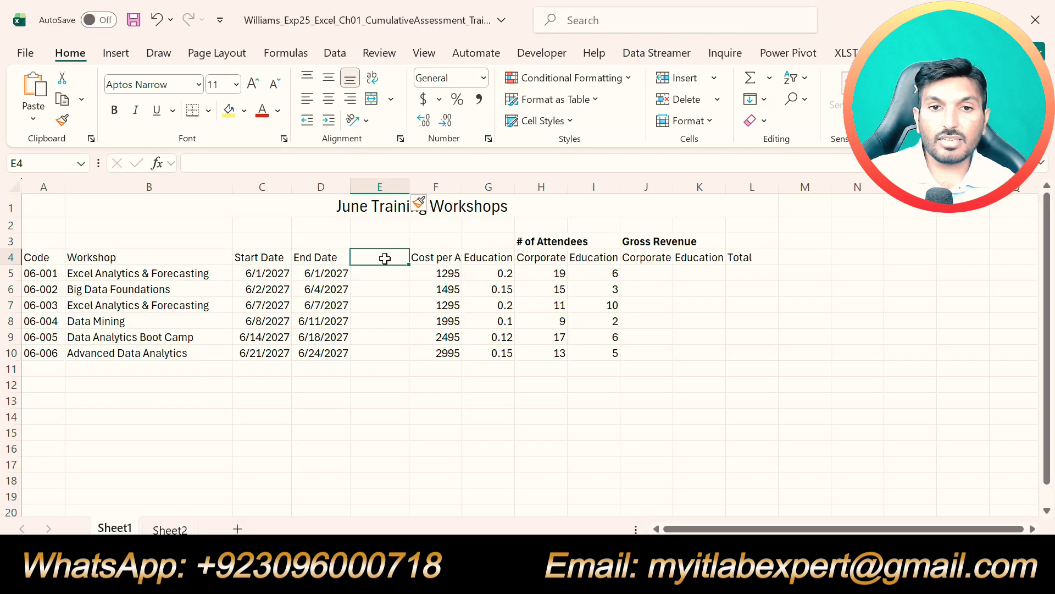
pyautogui.click(384, 258)
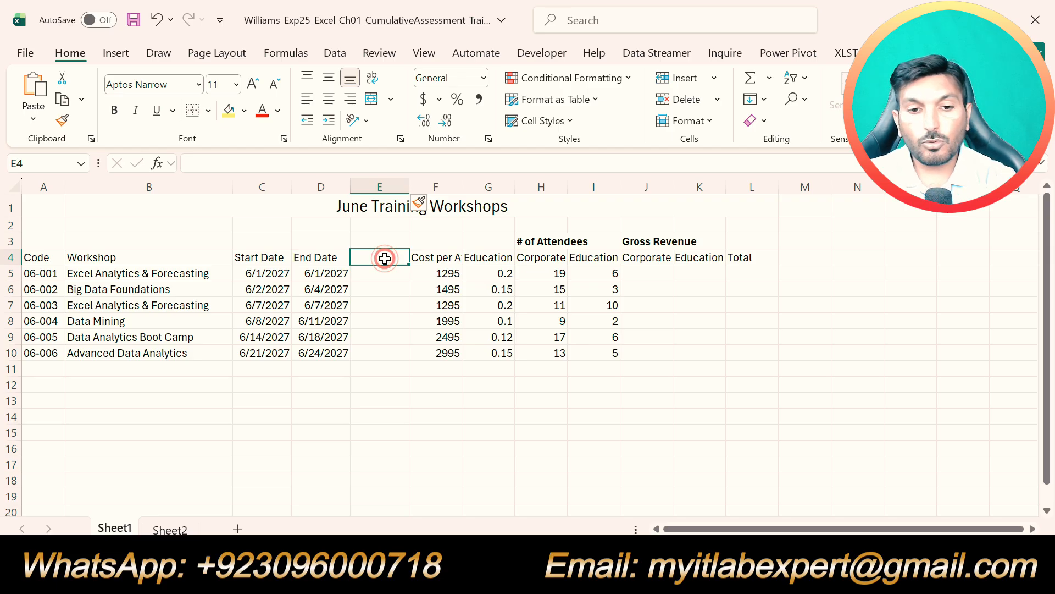
pyautogui.write('# o')
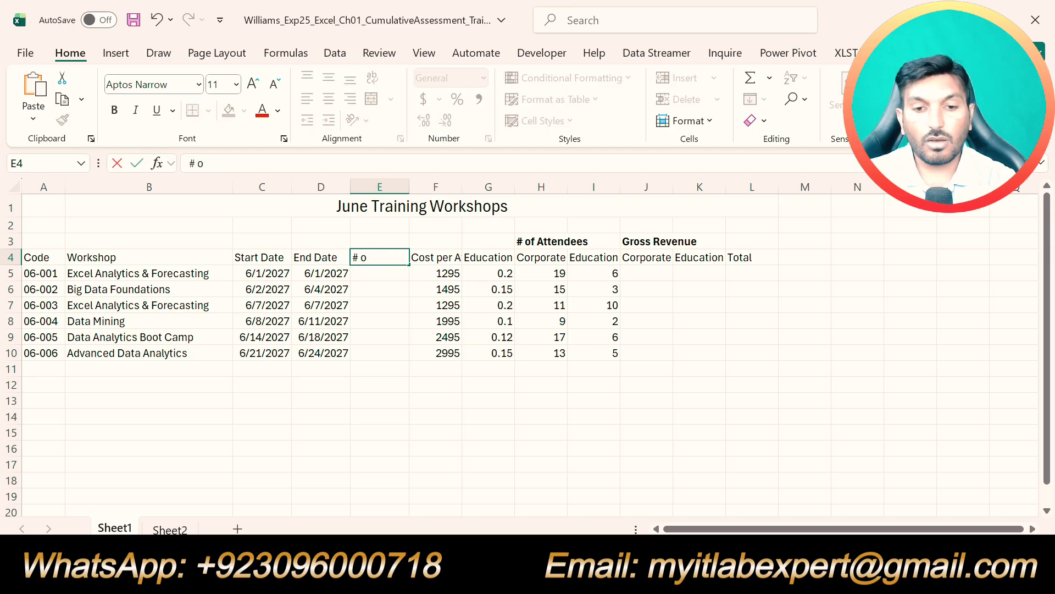
pyautogui.write('f Days')
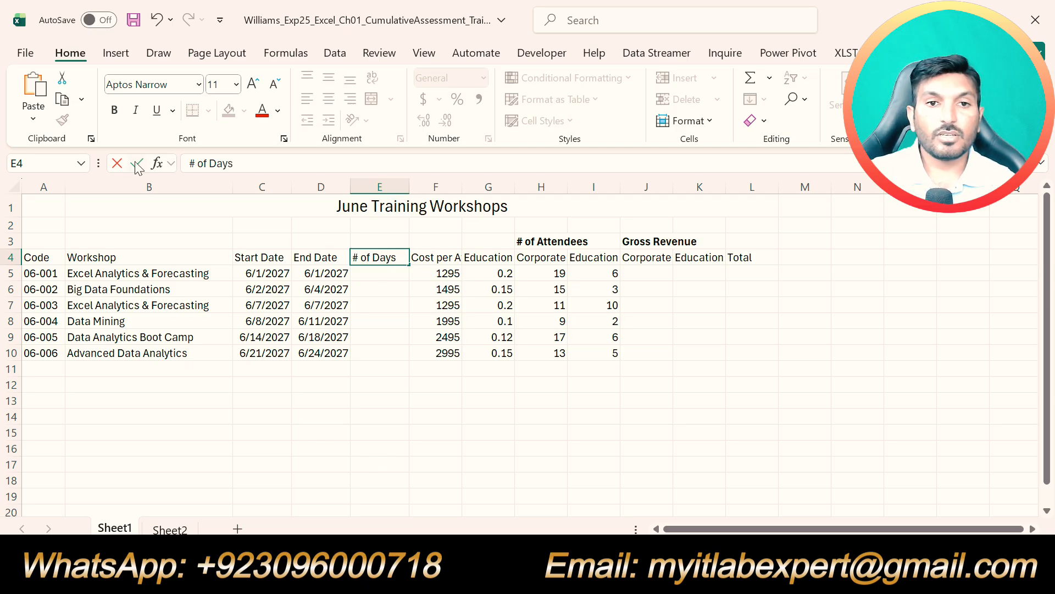
pyautogui.click(543, 452)
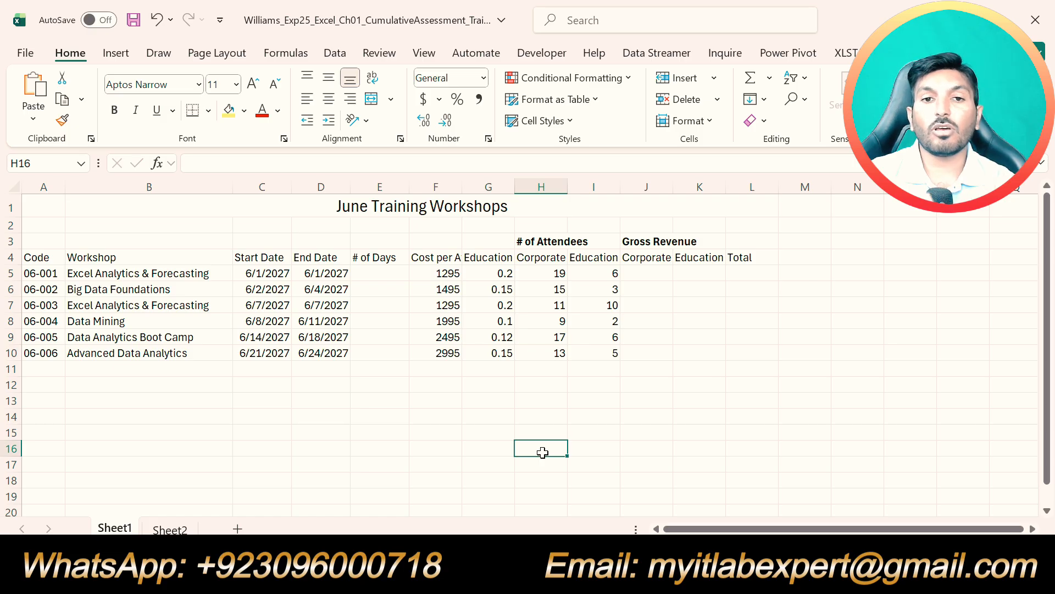
# Step: Switch to Word, undo the yellow highlight on step 8, and highlight the step 9 instruction in yellow
pyautogui.click(381, 254)
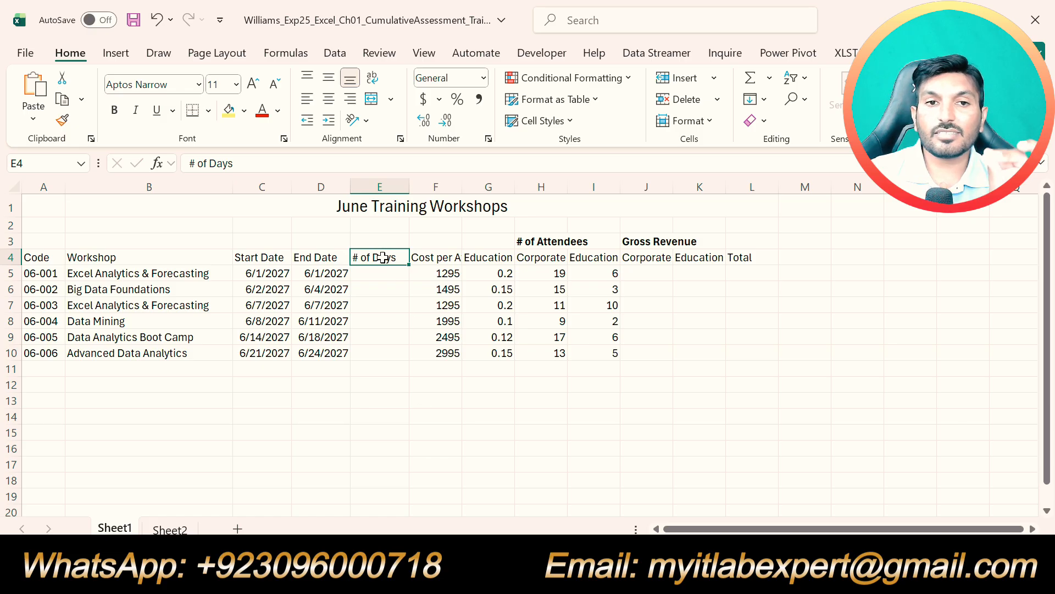
pyautogui.click(486, 448)
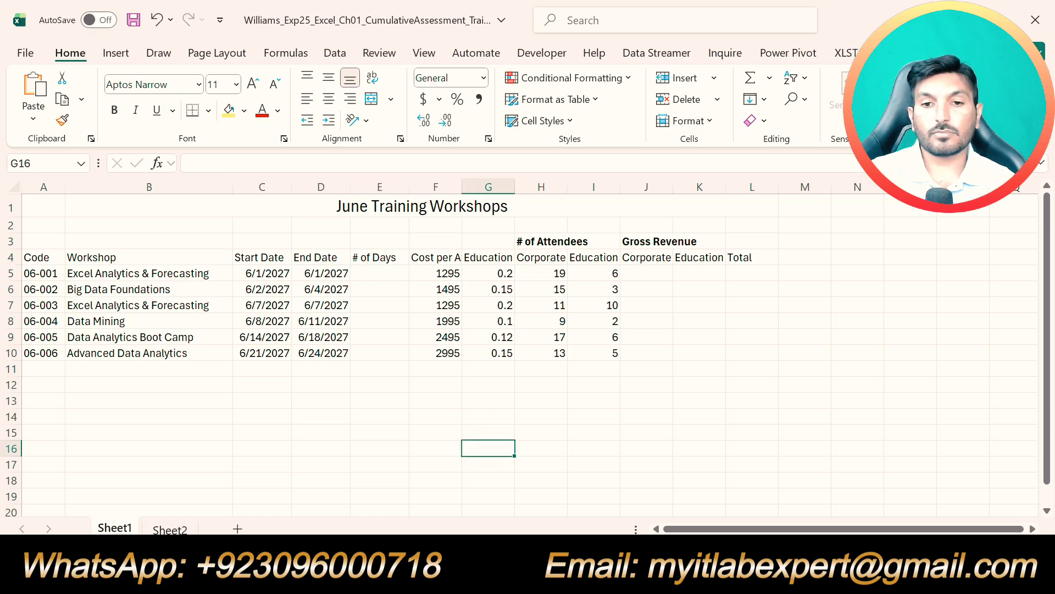
pyautogui.hotkey('alt', 'Tab')
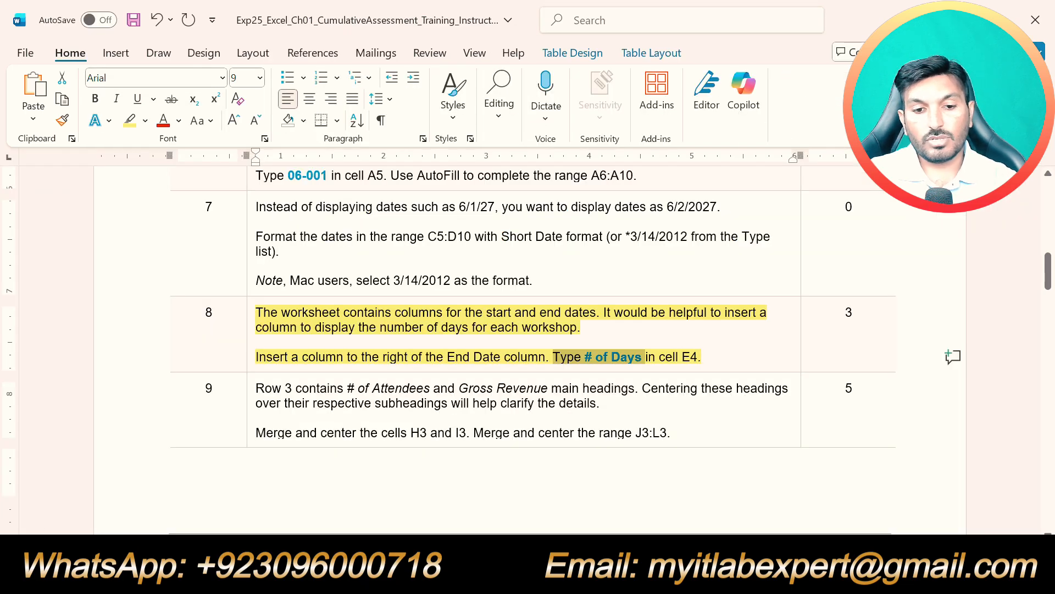
pyautogui.hotkey('ctrl', 'z')
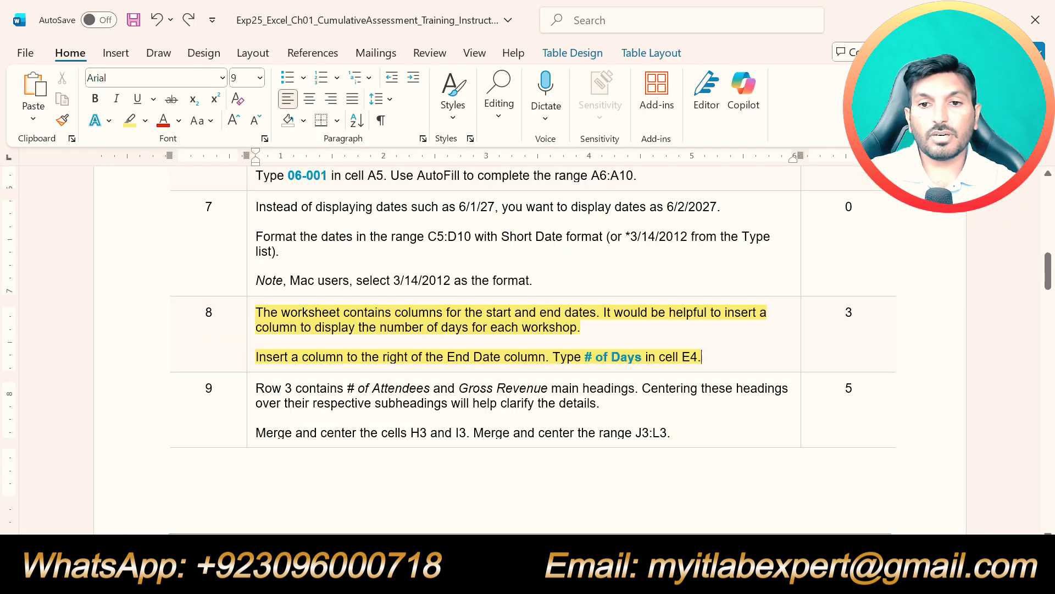
pyautogui.hotkey('ctrl', 'z')
pyautogui.scroll(-1, 528, 330)
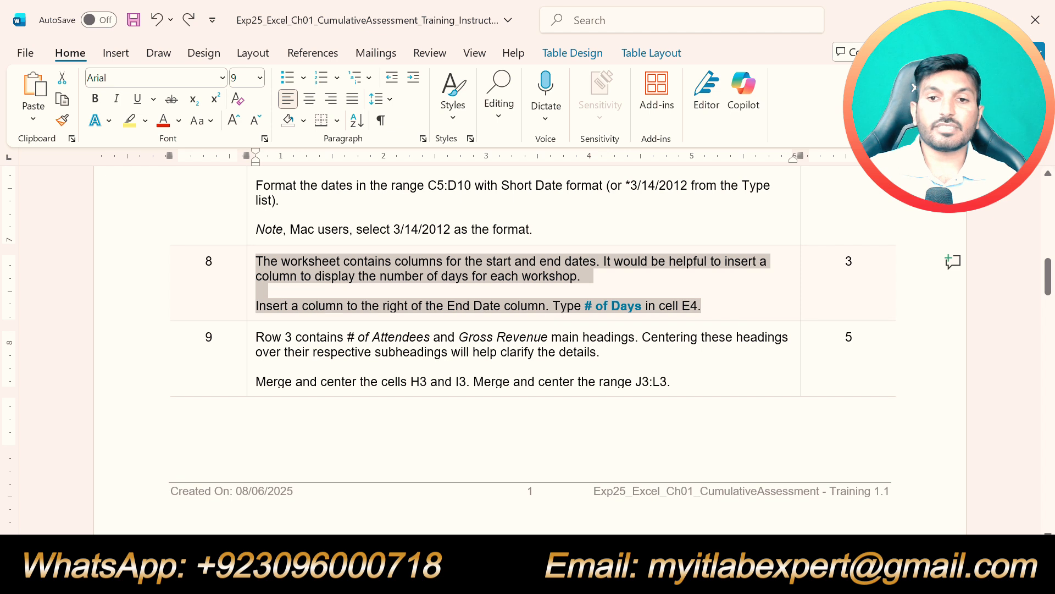
pyautogui.click(674, 382)
pyautogui.moveTo(673, 381); pyautogui.dragTo(256, 336)
pyautogui.click(327, 313)
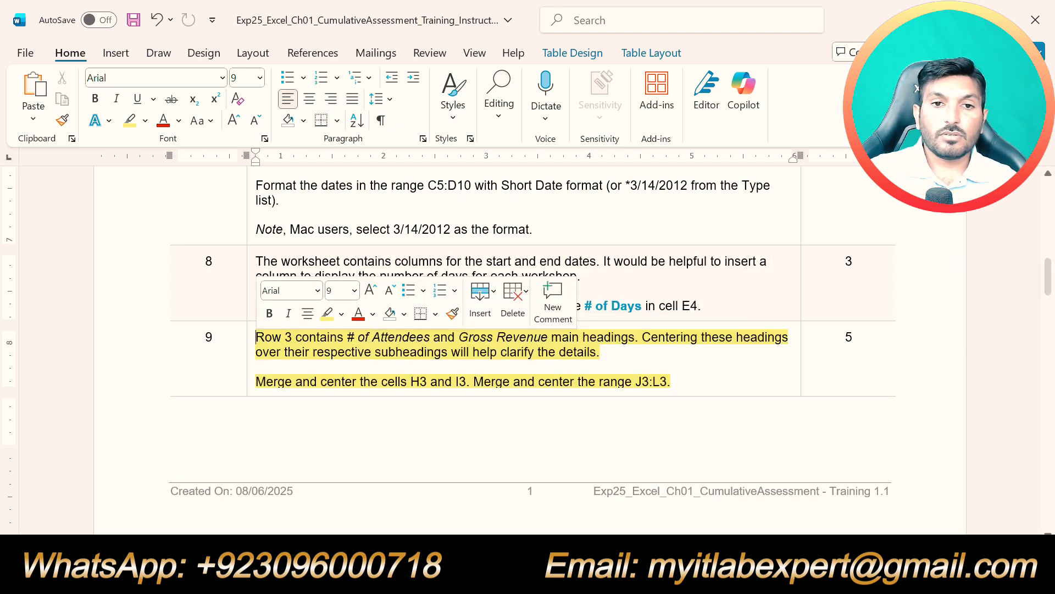
pyautogui.click(338, 352)
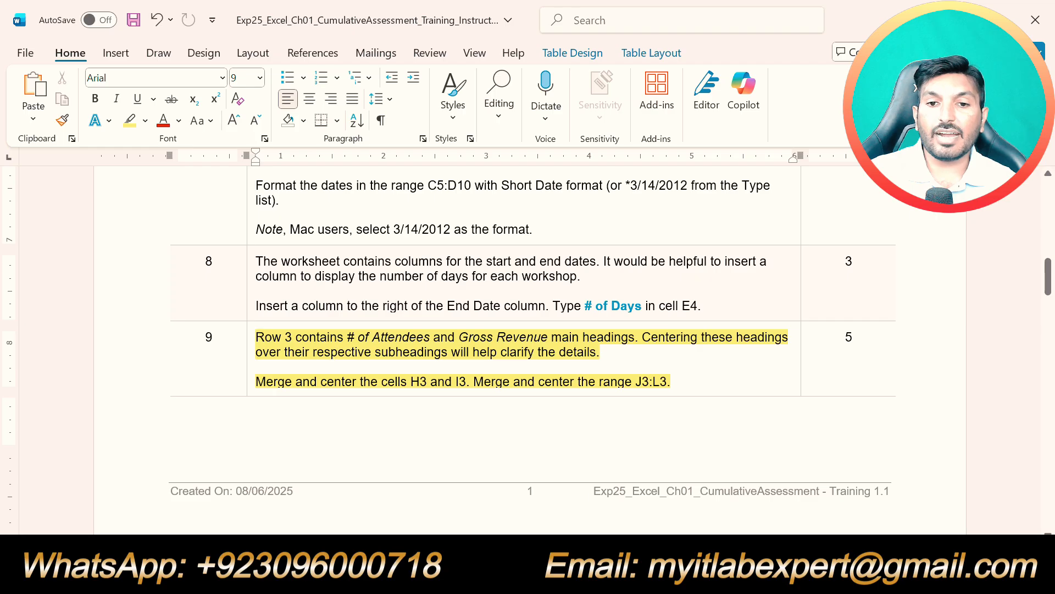
# Step: Check the row 3 headings in Excel against step 9 in Word and merge and center # of Attendees across H3:I3
pyautogui.hotkey('alt', 'Tab')
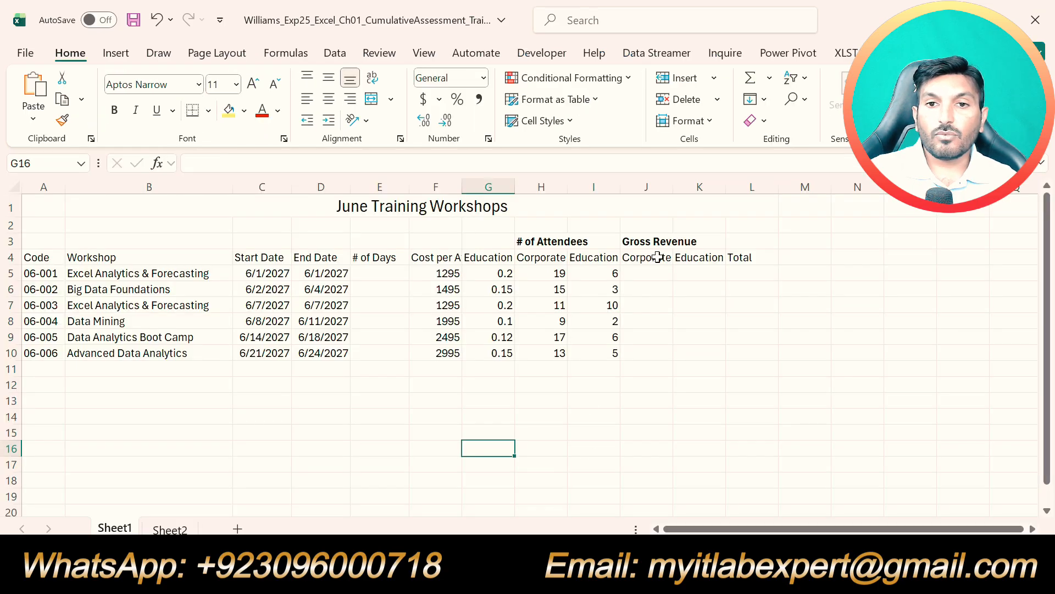
pyautogui.click(538, 242)
pyautogui.click(647, 243)
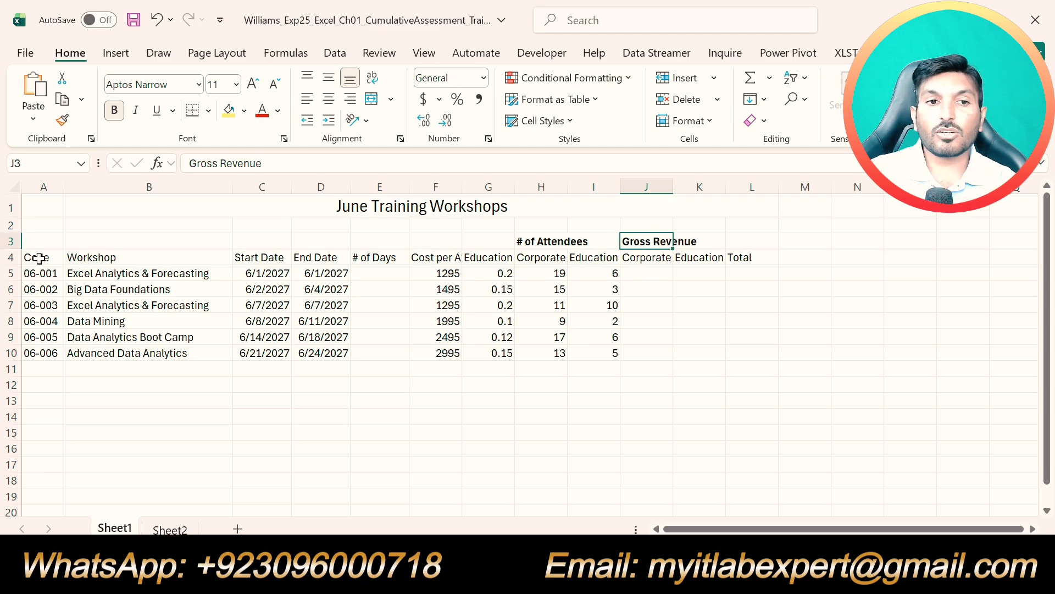
pyautogui.click(12, 241)
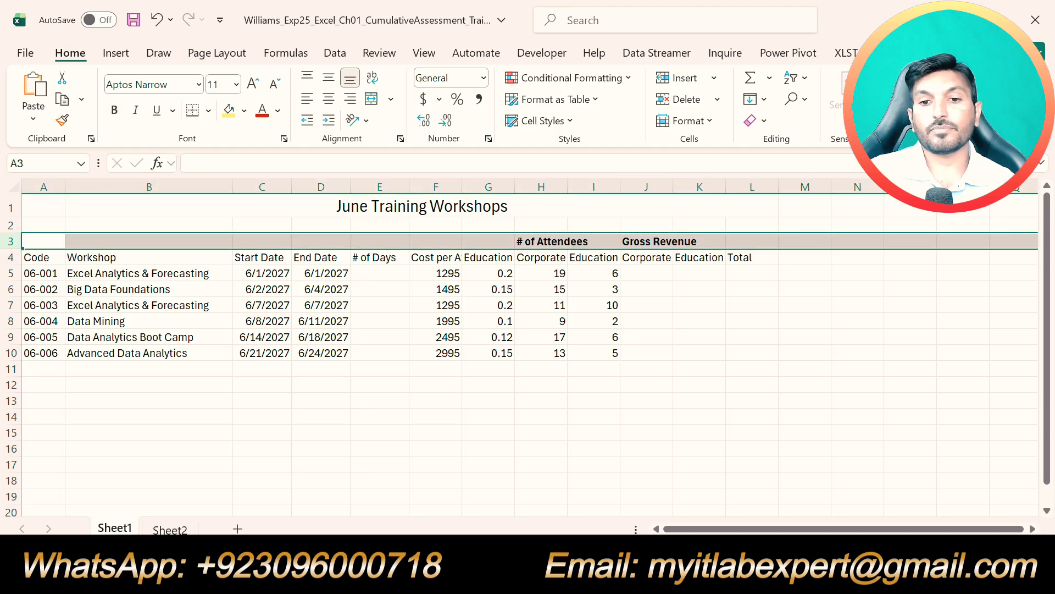
pyautogui.hotkey('alt', 'Tab')
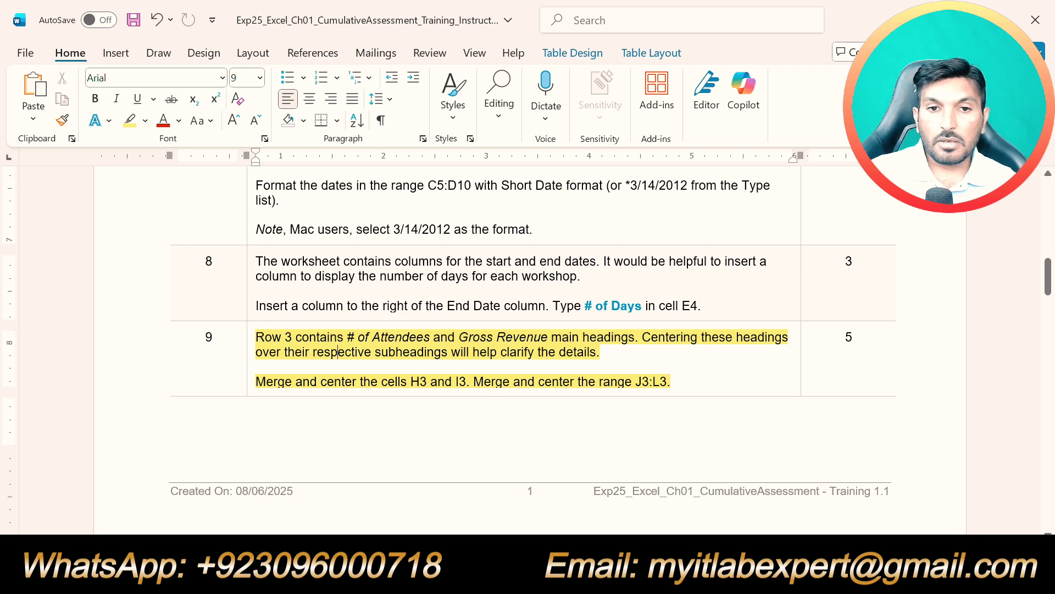
pyautogui.moveTo(410, 381); pyautogui.dragTo(466, 381)
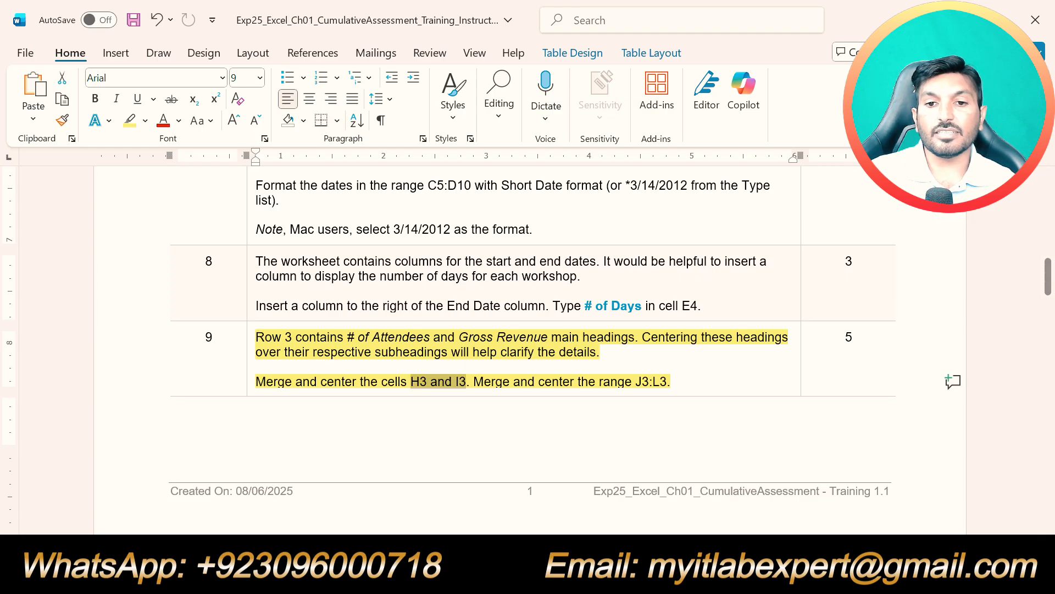
pyautogui.hotkey('alt', 'Tab')
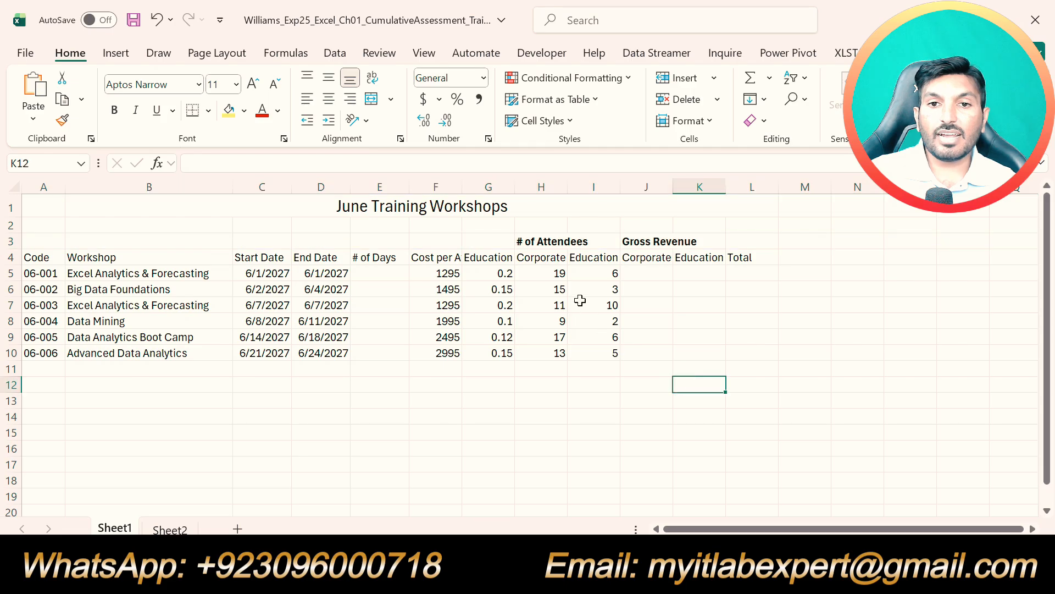
pyautogui.click(544, 241)
pyautogui.moveTo(548, 240); pyautogui.dragTo(587, 243)
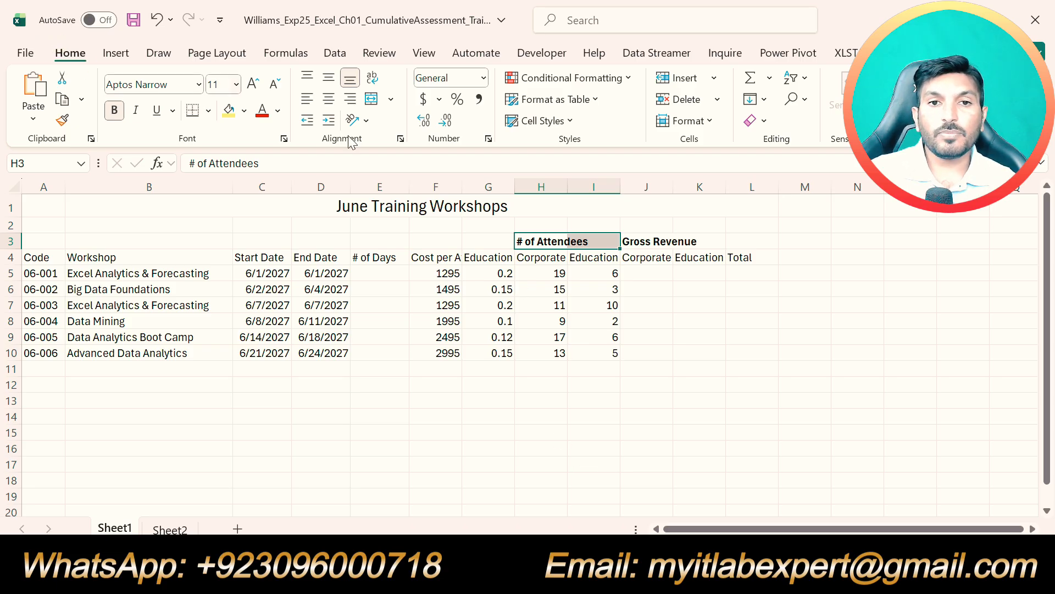
pyautogui.click(392, 102)
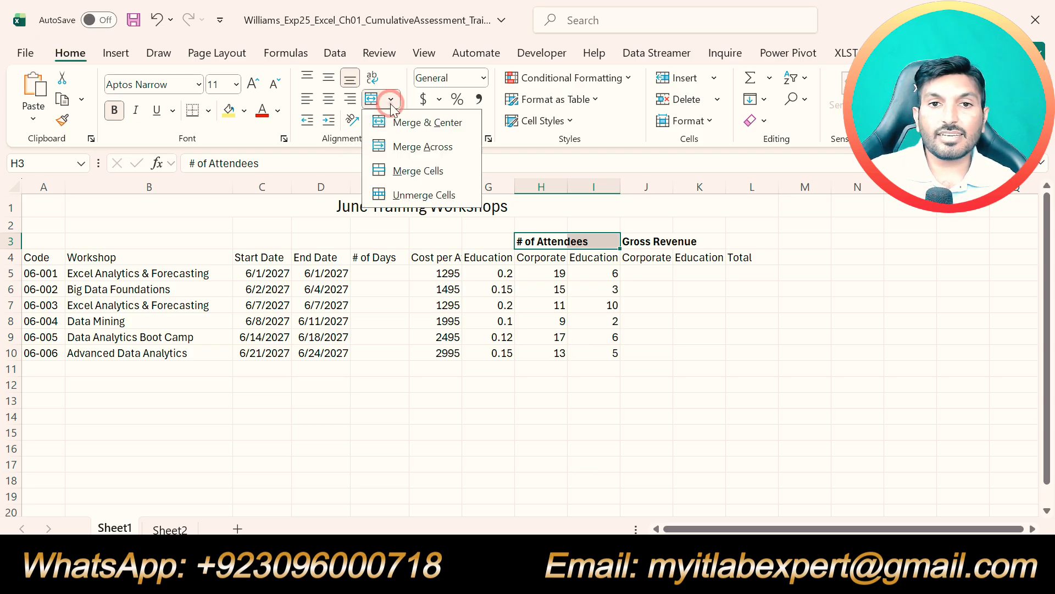
pyautogui.click(412, 124)
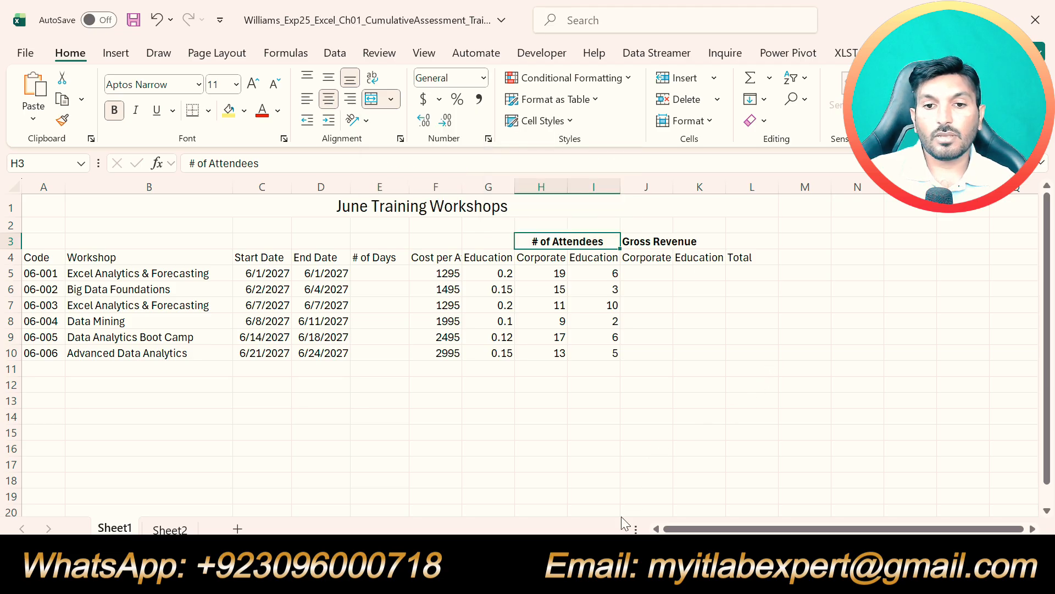
# Step: Look up the second range in step 9 in Word and merge and center Gross Revenue across J3:L3 in Excel
pyautogui.click(374, 575)
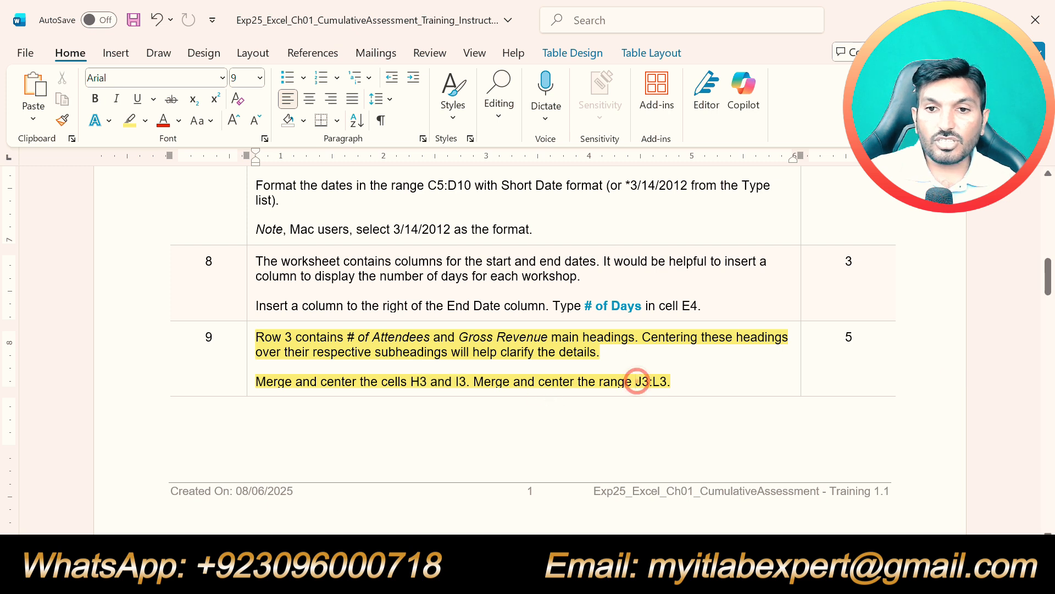
pyautogui.moveTo(636, 383); pyautogui.dragTo(668, 383)
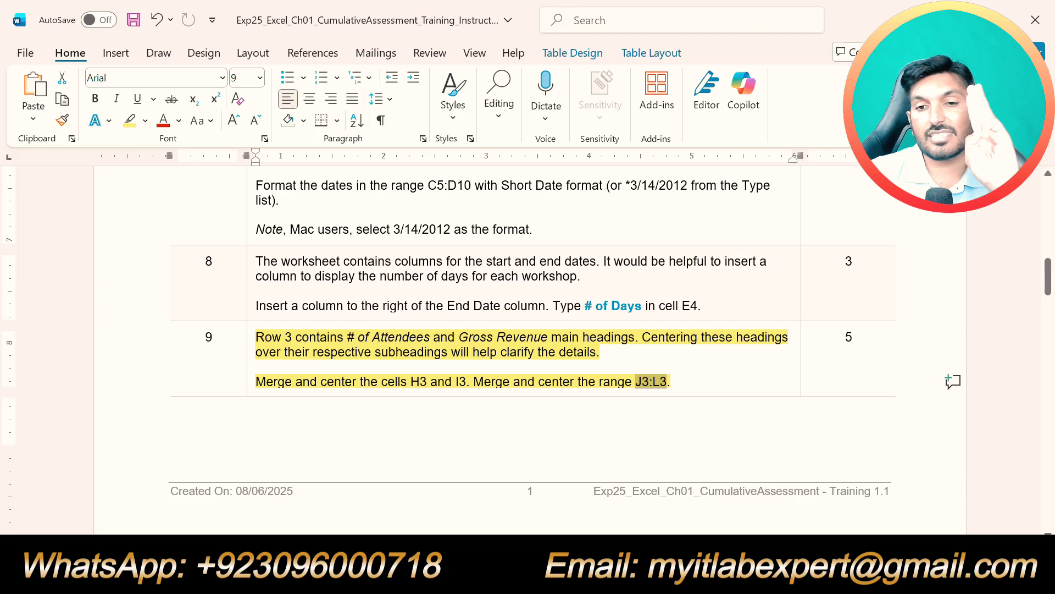
pyautogui.hotkey('alt', 'Tab')
pyautogui.moveTo(642, 244); pyautogui.dragTo(759, 245)
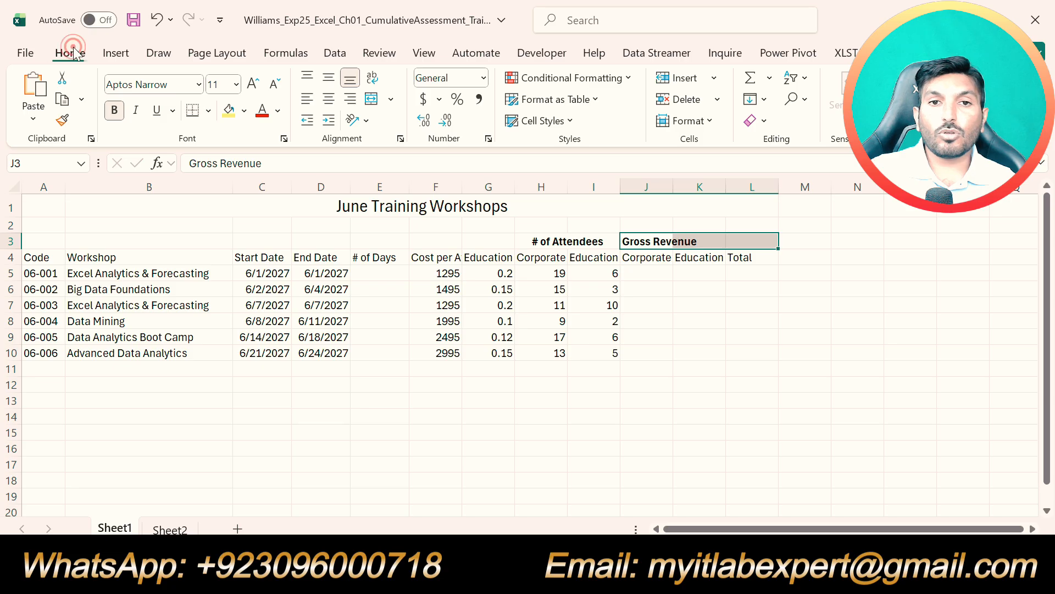
pyautogui.click(398, 103)
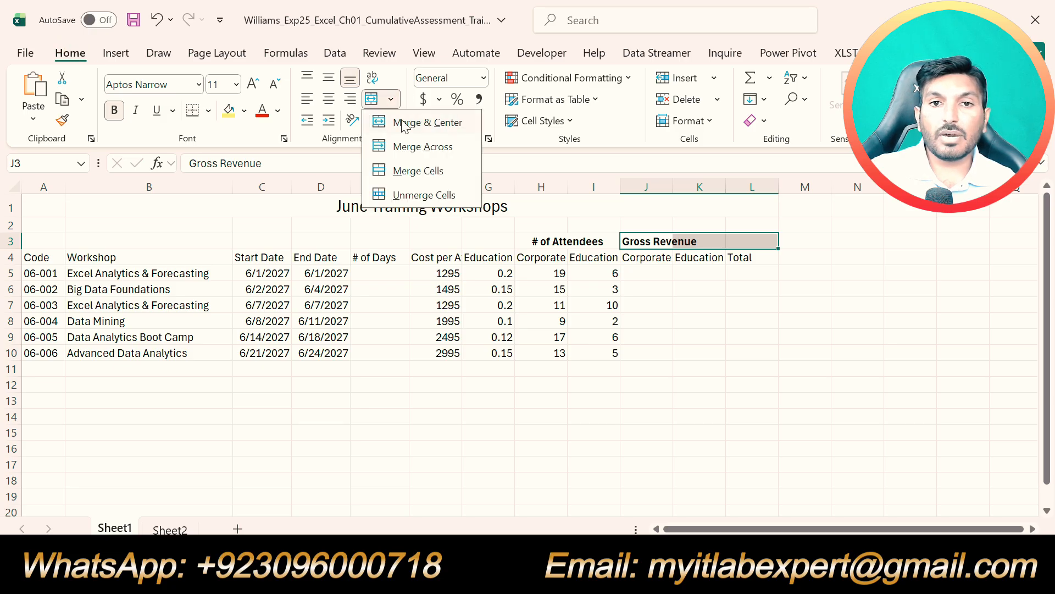
pyautogui.click(404, 119)
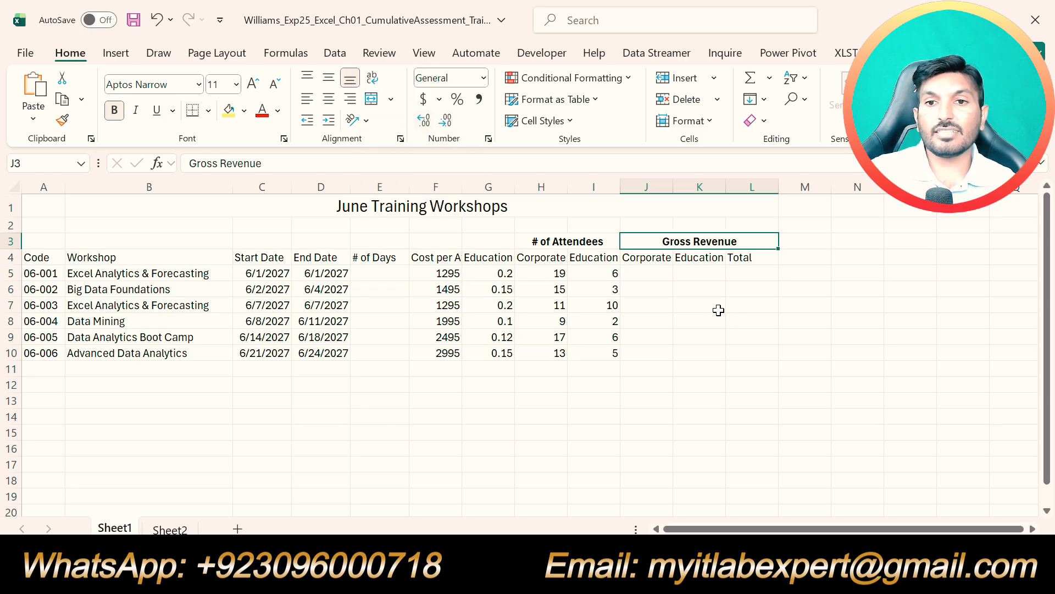
pyautogui.click(765, 377)
# Step: Switch to Word, undo the yellow highlight on step 9, and highlight the step 10 instruction in yellow
pyautogui.click(589, 577)
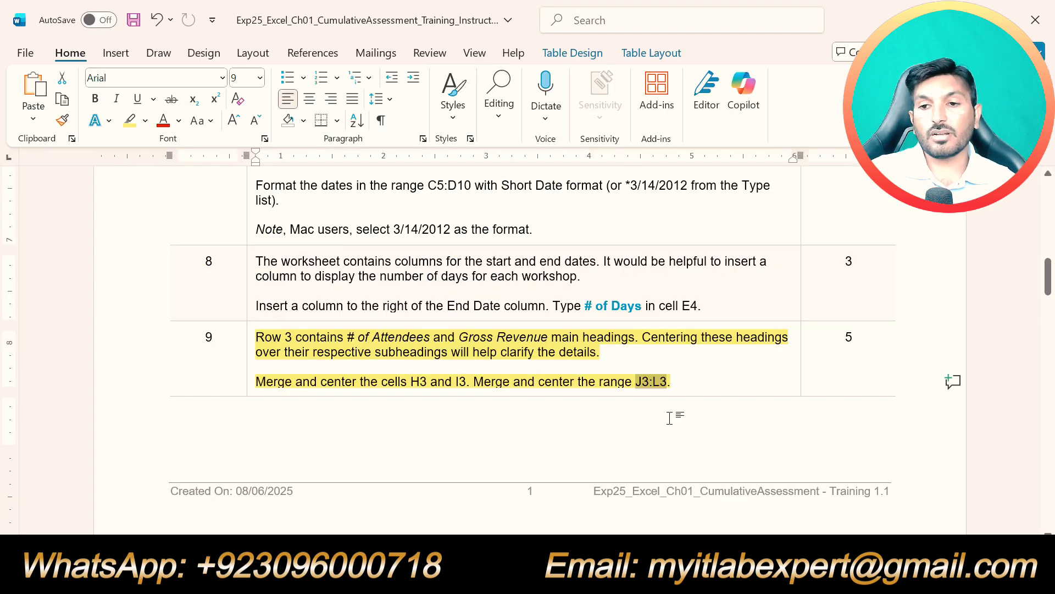
pyautogui.hotkey('ctrl', 'z')
pyautogui.scroll(-5, 662, 425)
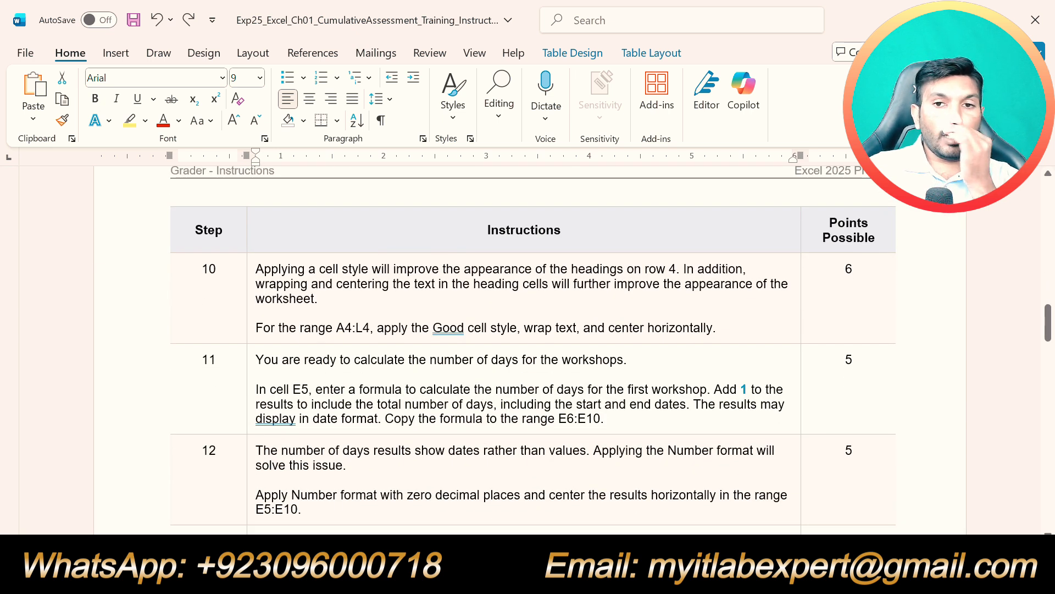
pyautogui.moveTo(720, 327); pyautogui.dragTo(358, 271)
pyautogui.click(340, 243)
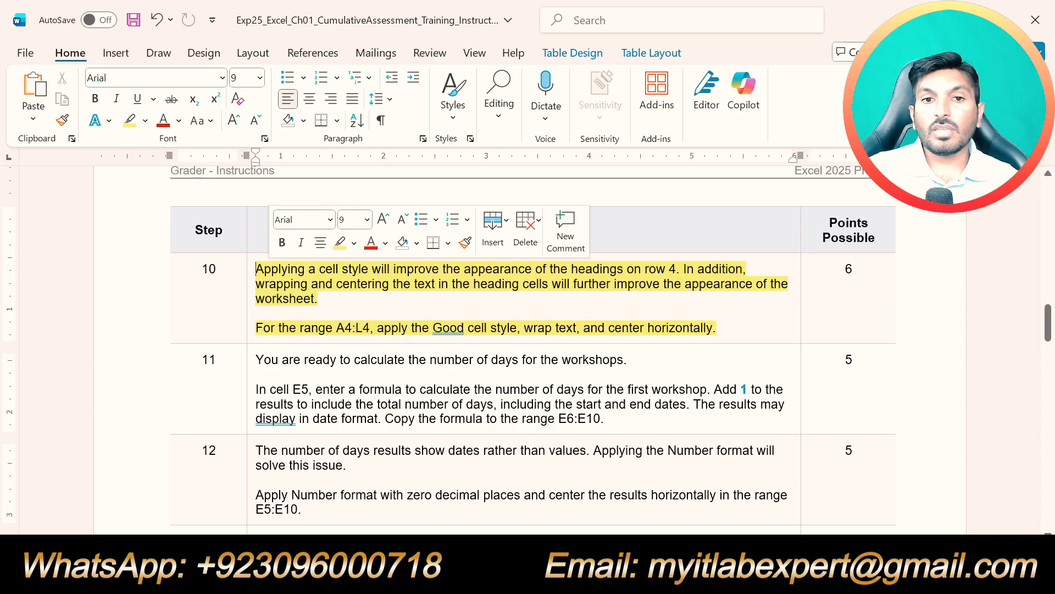
pyautogui.click(394, 333)
pyautogui.click(407, 297)
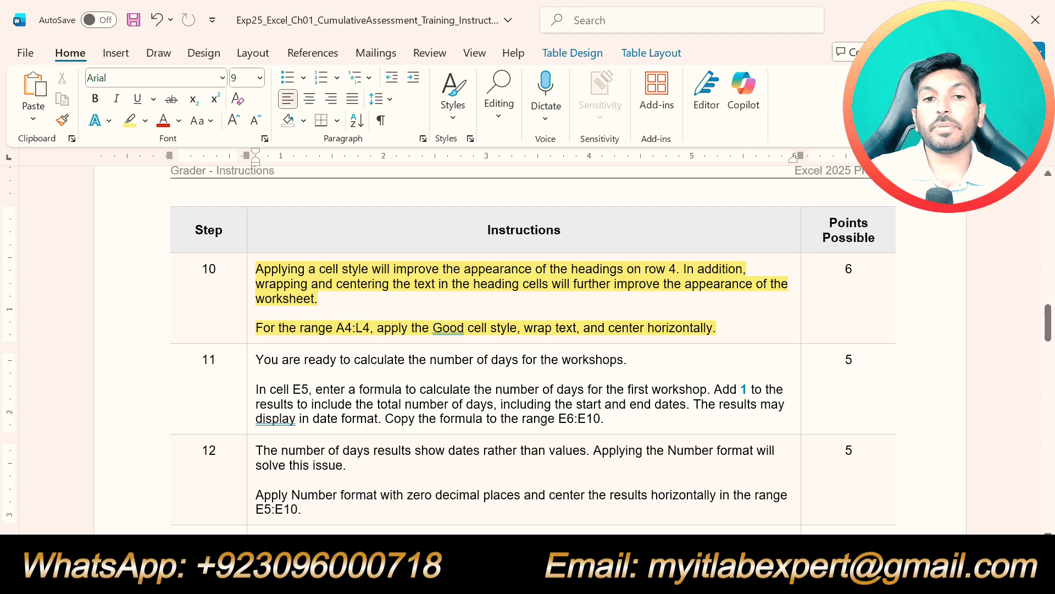
pyautogui.click(255, 313)
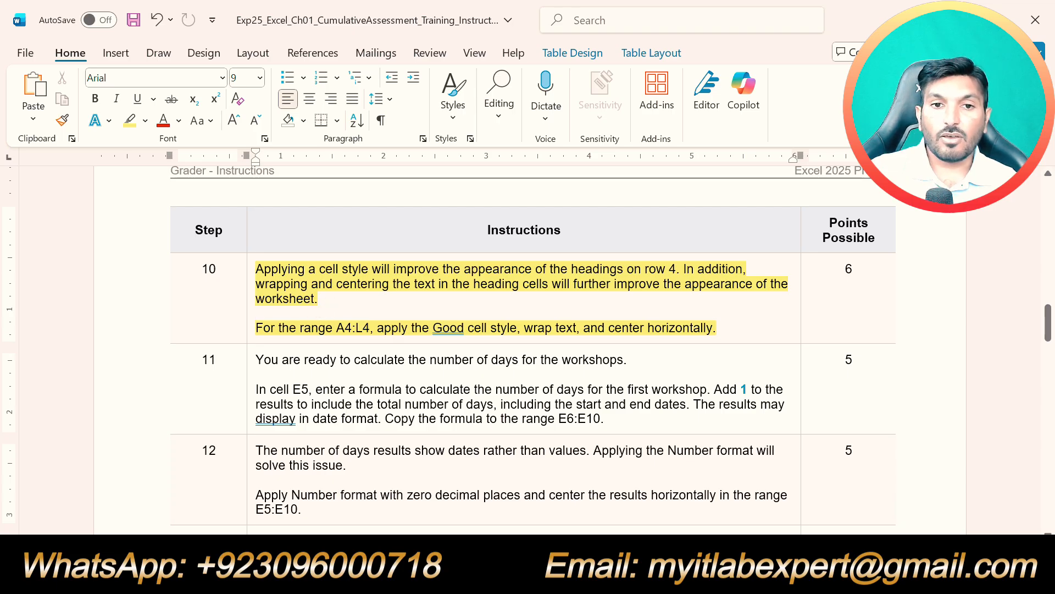
# Step: Look up the range and cell style in step 10 in Word and apply the Good cell style to A4:L4 in Excel
pyautogui.moveTo(337, 327); pyautogui.dragTo(370, 328)
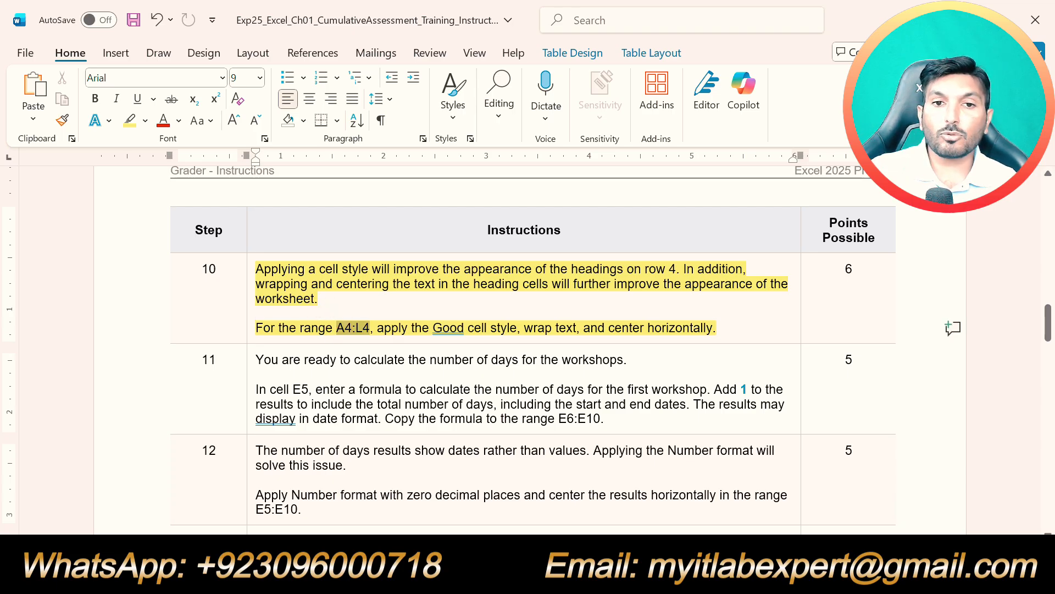
pyautogui.moveTo(517, 328); pyautogui.dragTo(312, 339)
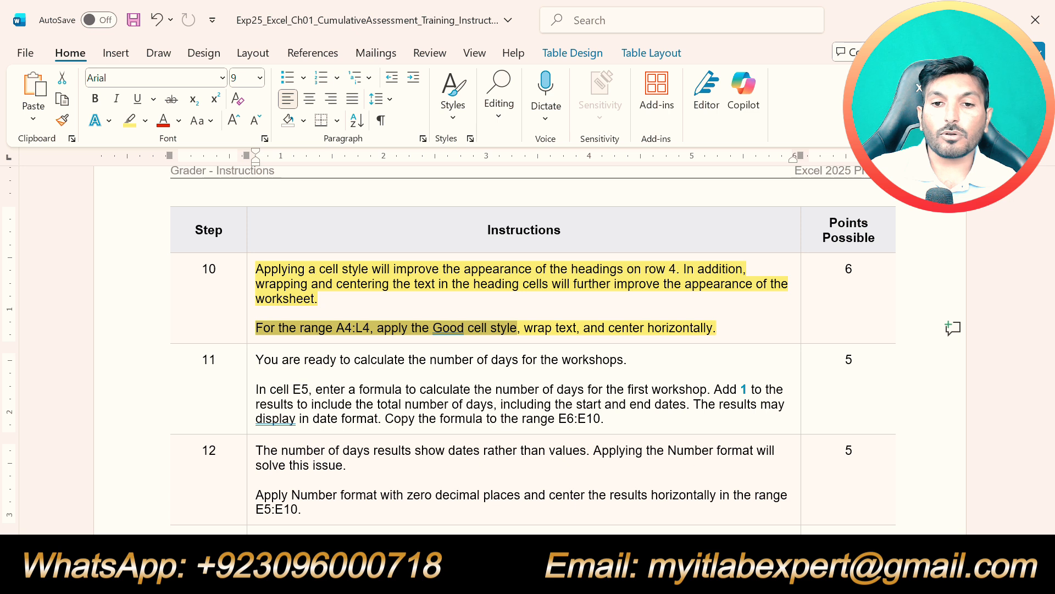
pyautogui.hotkey('alt', 'Tab')
pyautogui.click(40, 254)
pyautogui.moveTo(41, 254); pyautogui.dragTo(752, 263)
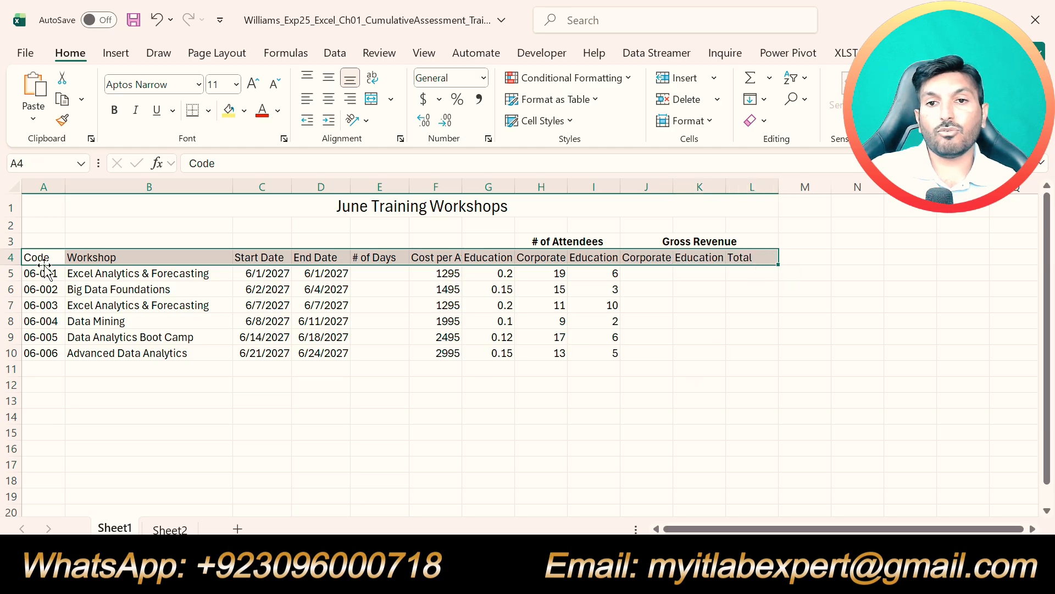
pyautogui.click(76, 48)
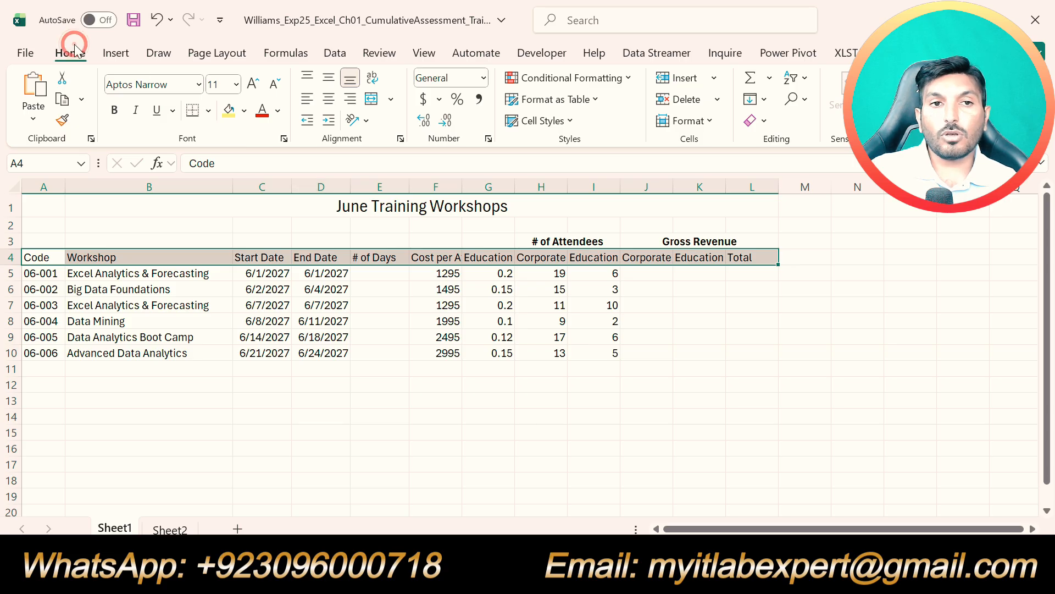
pyautogui.click(570, 125)
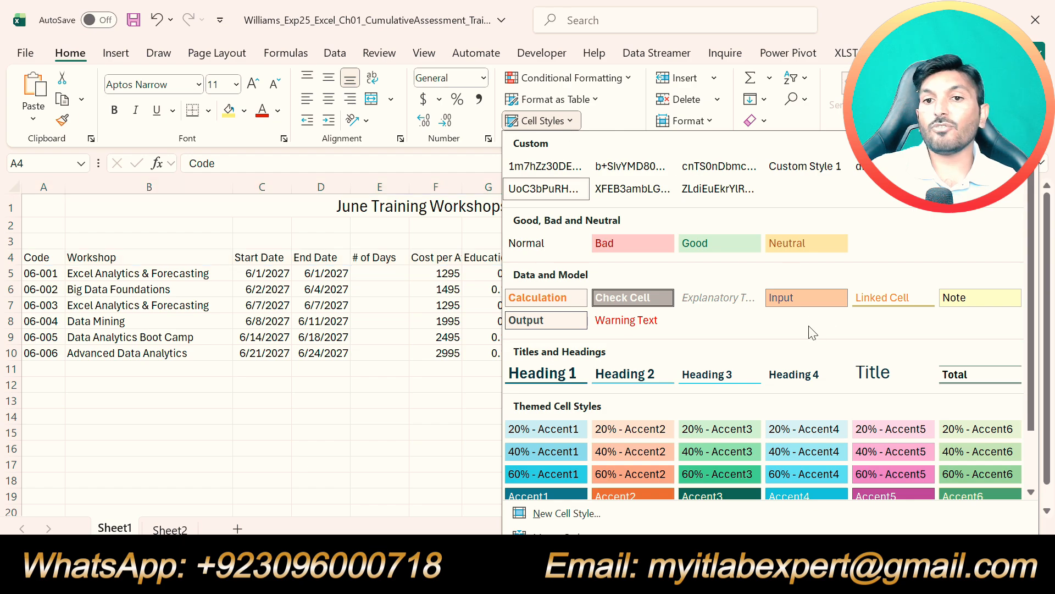
pyautogui.click(707, 249)
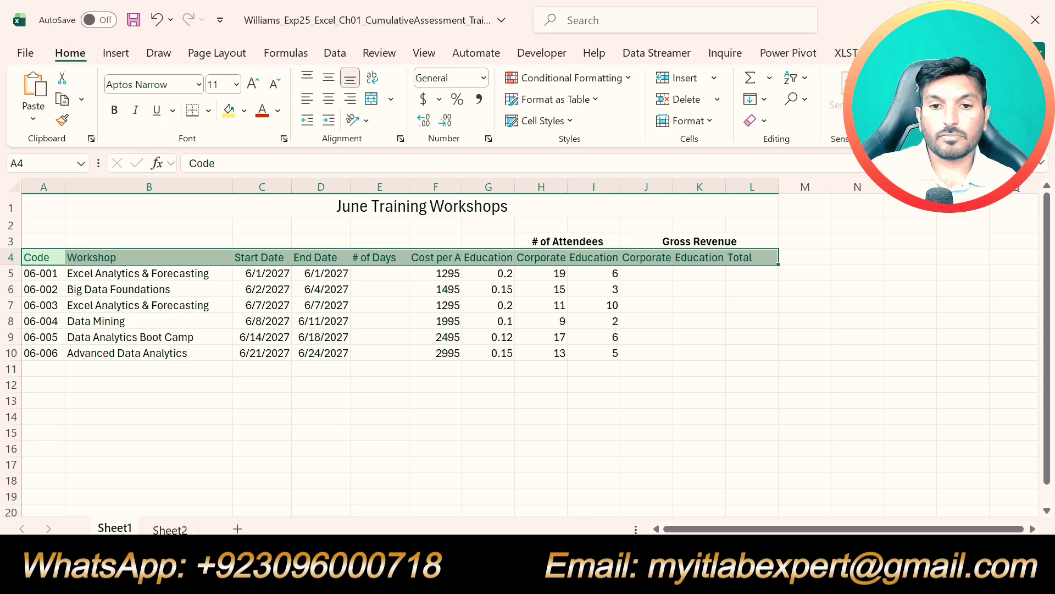
# Step: Recheck step 10 in Word, then wrap the text and center it horizontally in A4:L4 in Excel
pyautogui.hotkey('alt', 'Tab')
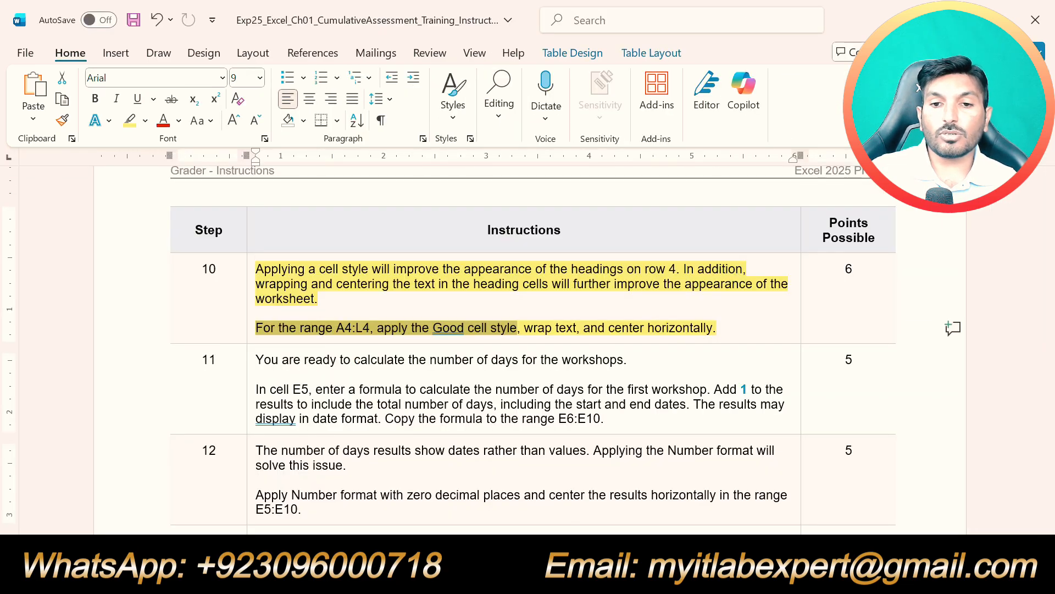
pyautogui.hotkey('alt', 'Tab')
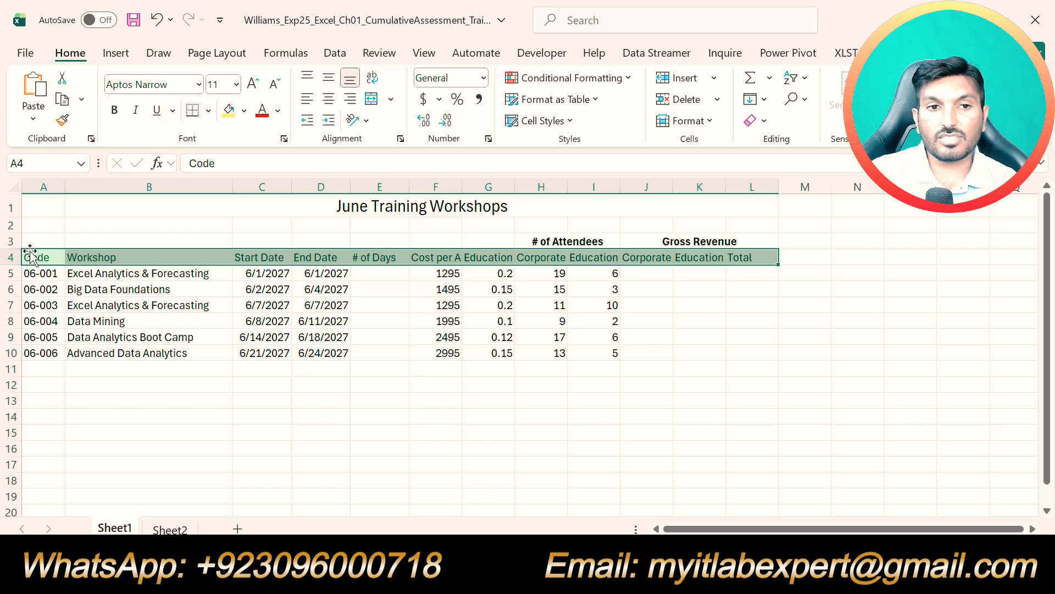
pyautogui.moveTo(33, 259); pyautogui.dragTo(770, 258)
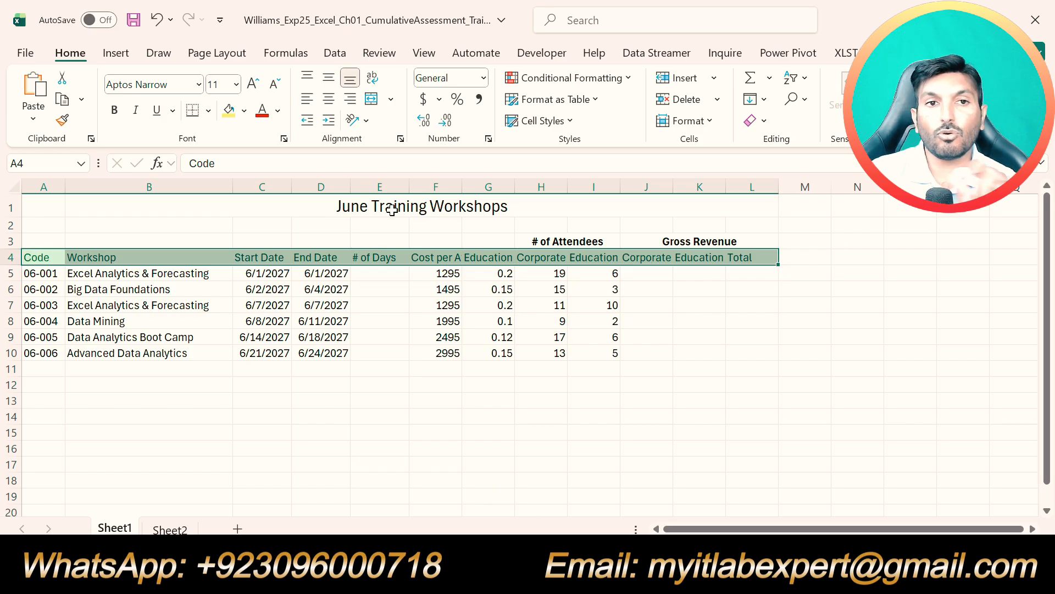
pyautogui.click(68, 52)
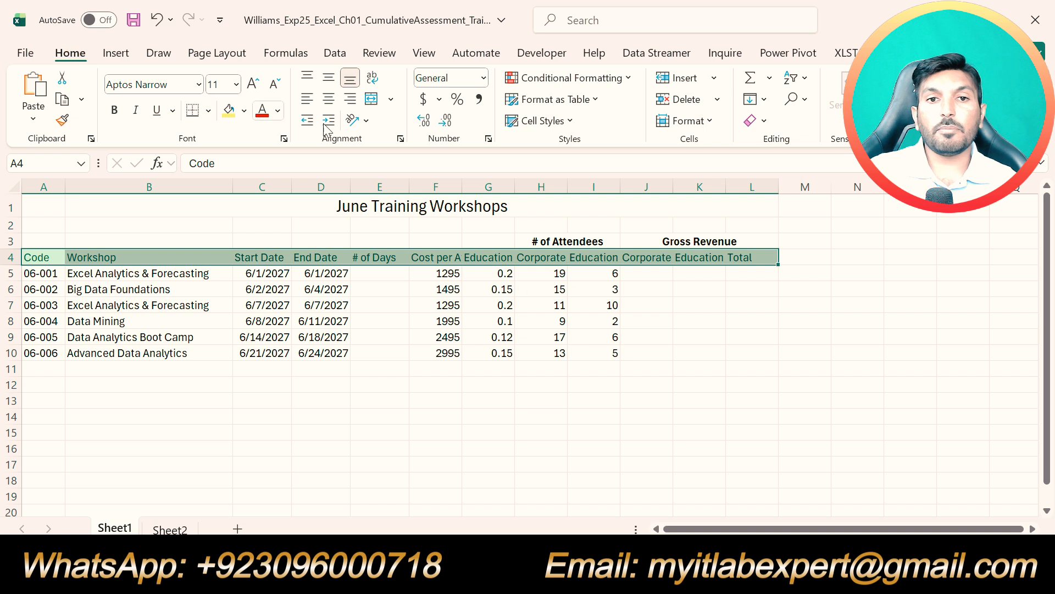
pyautogui.click(372, 83)
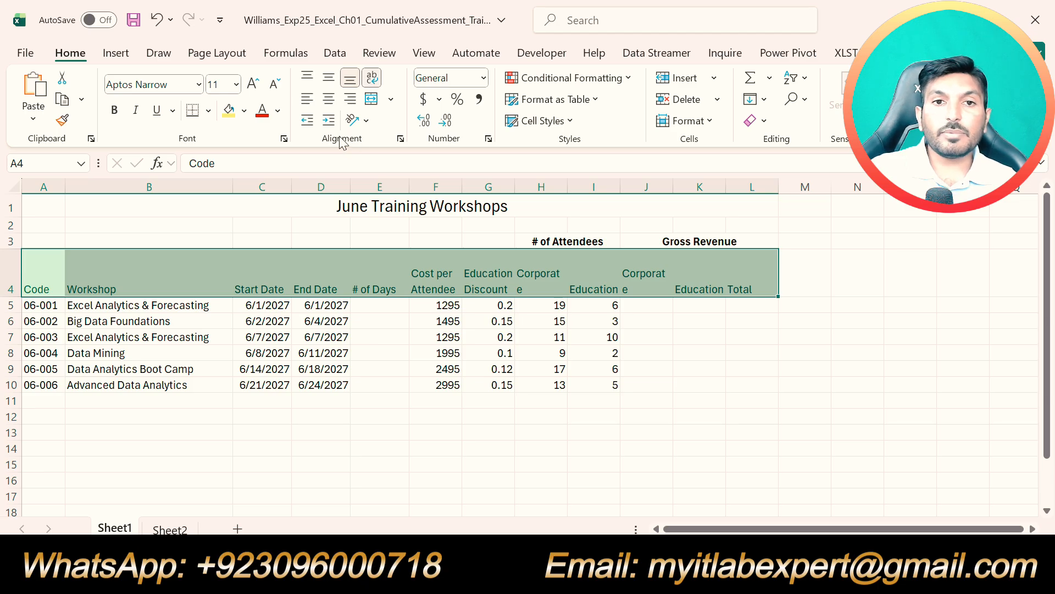
pyautogui.click(329, 104)
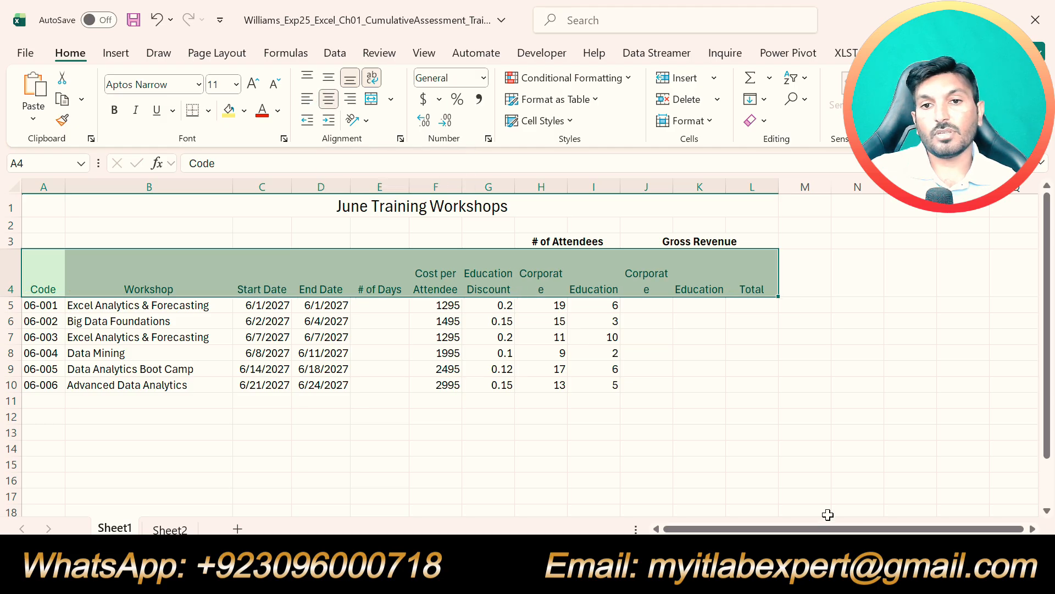
pyautogui.click(771, 465)
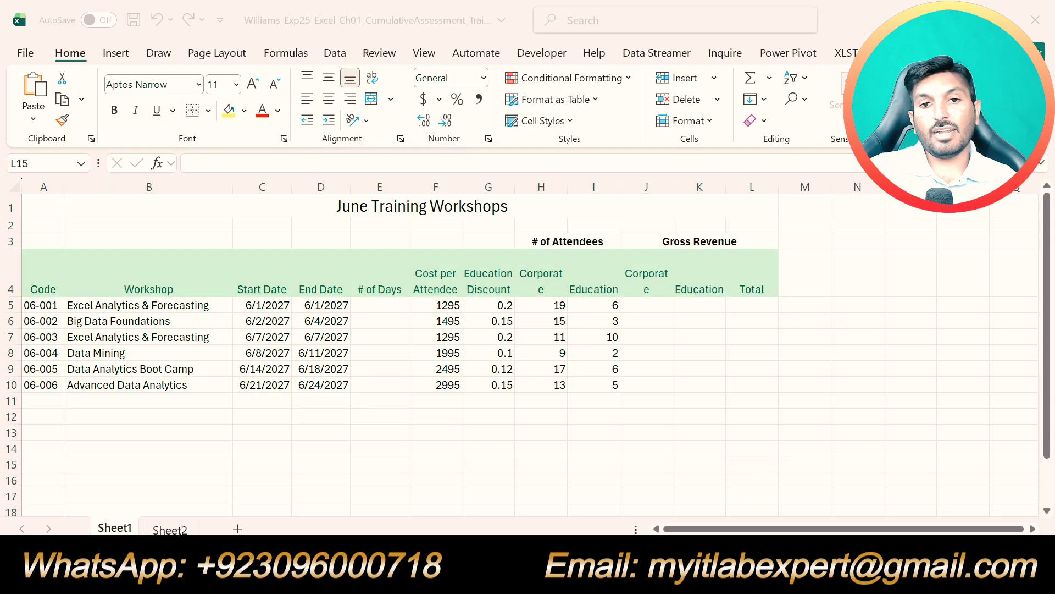
# Step: Switch to Word, undo the yellow highlight on step 10, and highlight the step 11 instruction in yellow
pyautogui.hotkey('alt', 'Tab')
pyautogui.scroll(-12, 527, 352)
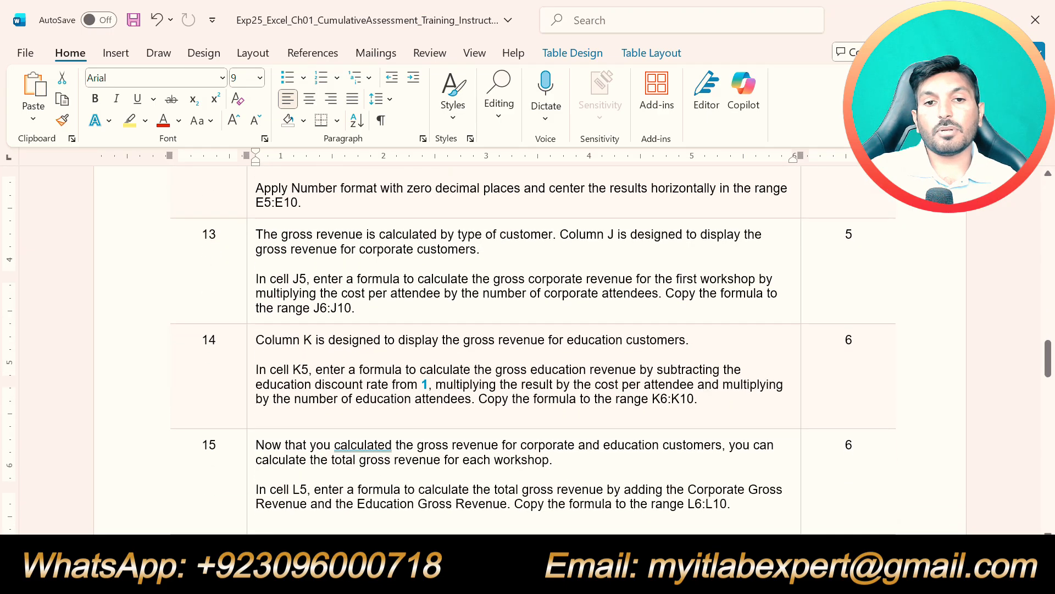
pyautogui.scroll(8, 528, 352)
pyautogui.scroll(6, 527, 352)
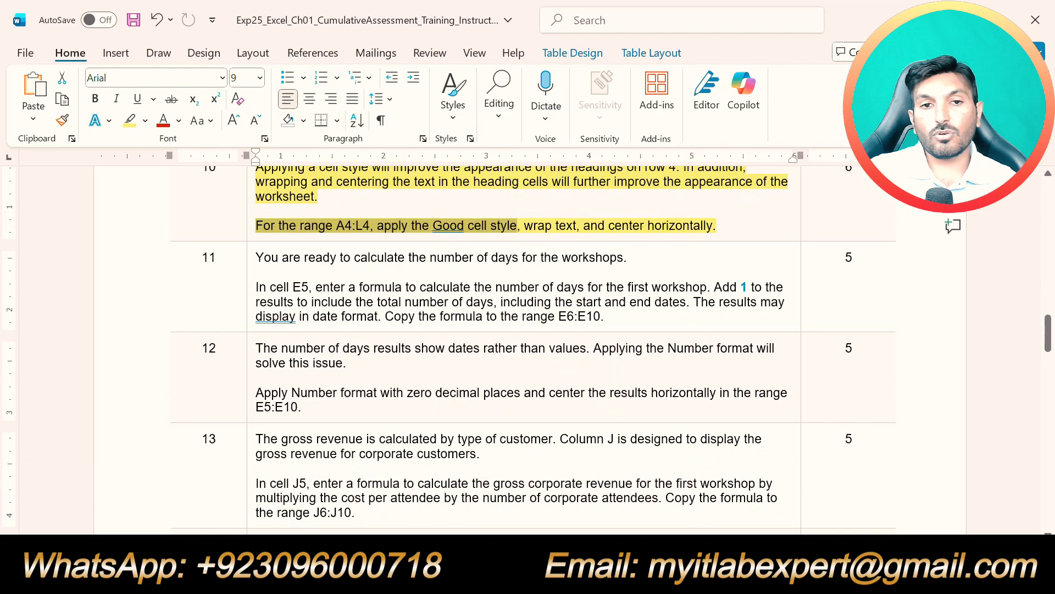
pyautogui.hotkey('ctrl', 'z')
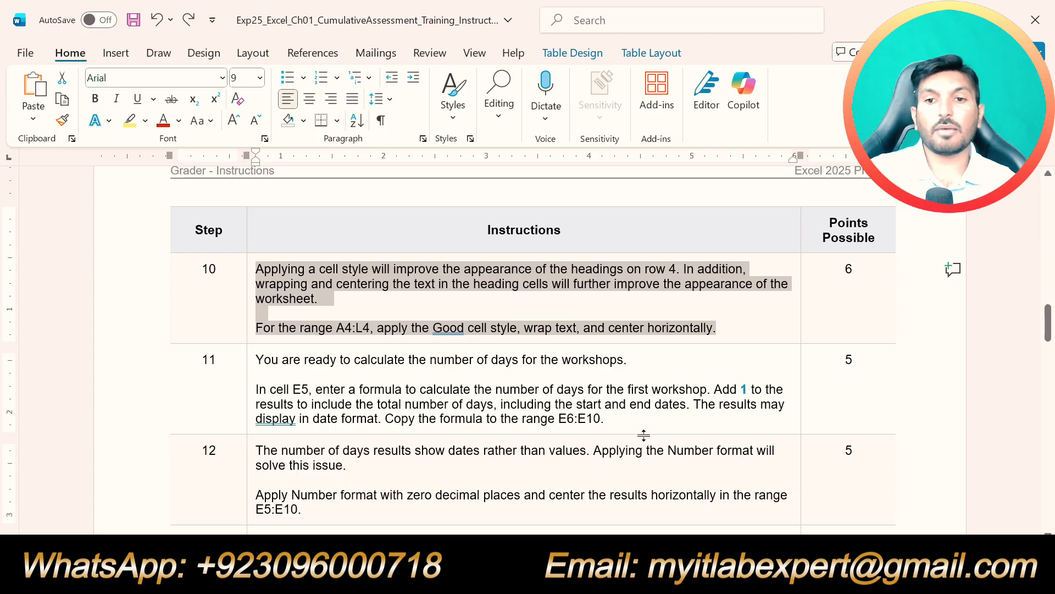
pyautogui.moveTo(604, 419); pyautogui.dragTo(310, 376)
pyautogui.click(339, 337)
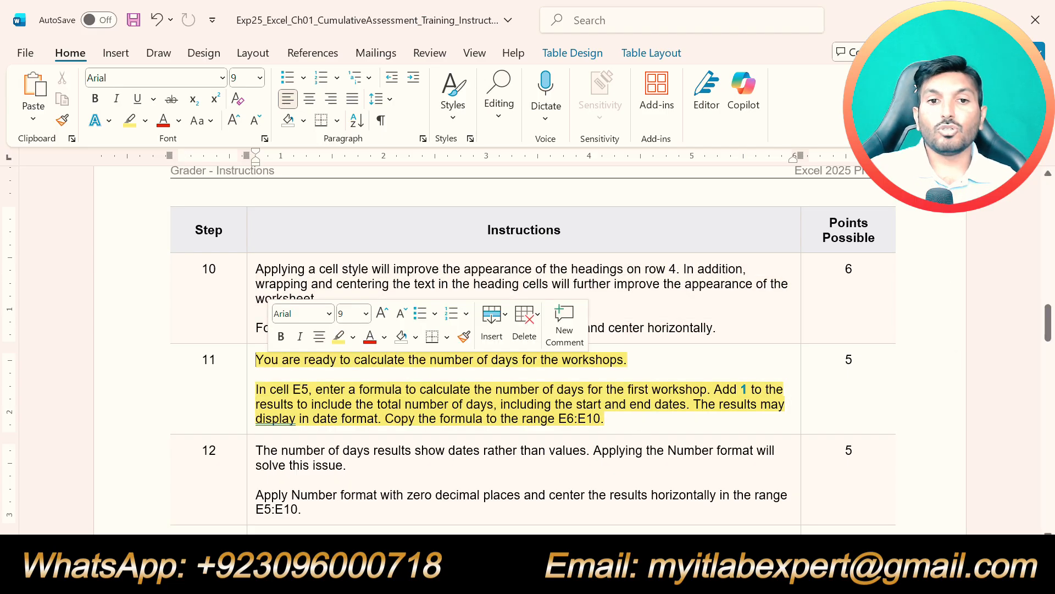
pyautogui.click(367, 419)
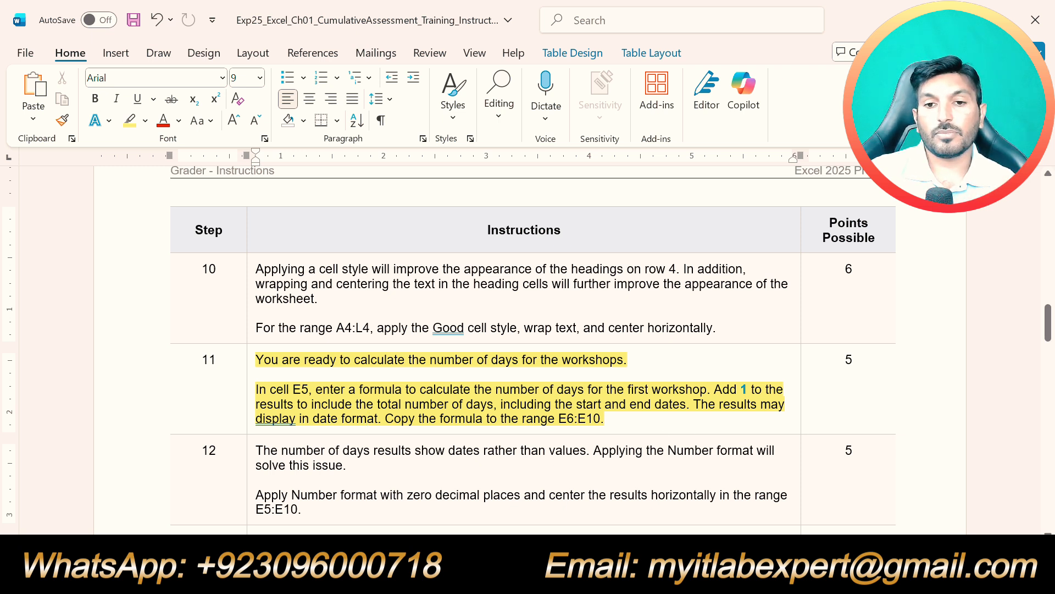
# Step: Enter the number of days formula =D5-C5+1 in cell E5 in Excel, rechecking step 11 in Word
pyautogui.hotkey('alt', 'Tab')
pyautogui.click(378, 304)
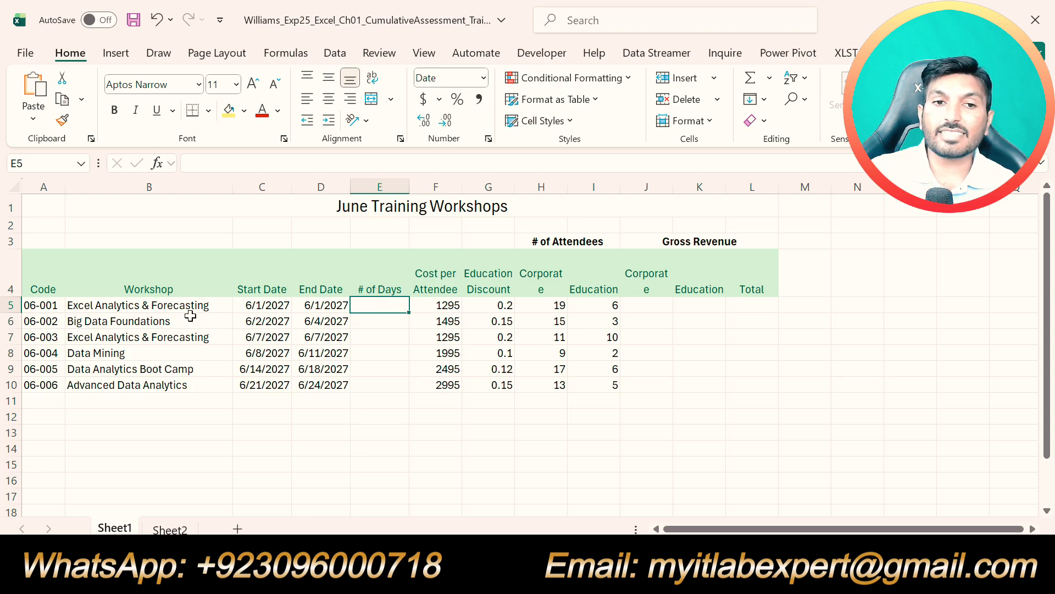
pyautogui.hotkey('alt', 'Tab')
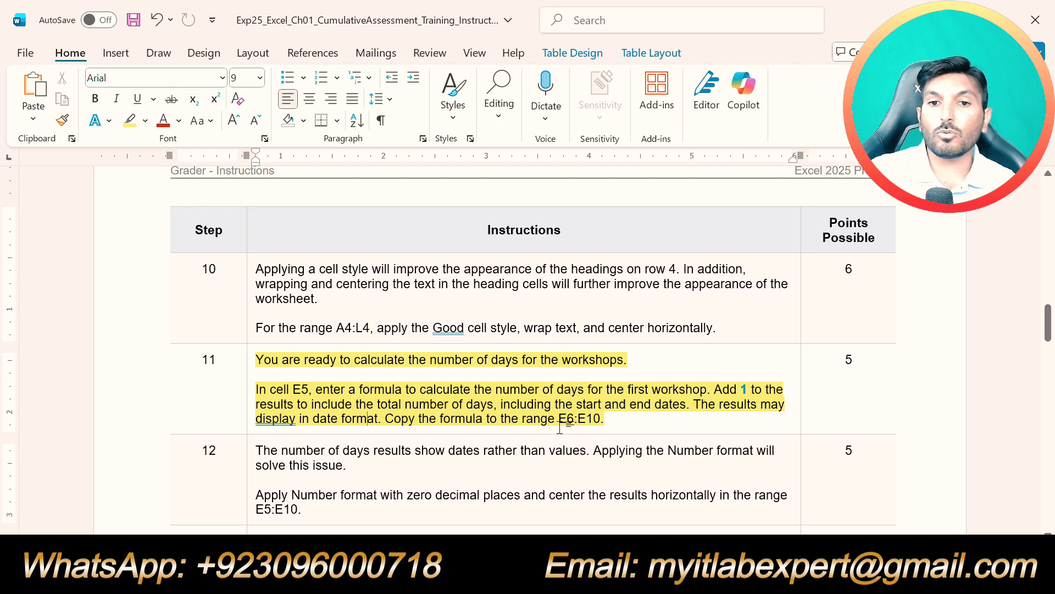
pyautogui.click(585, 577)
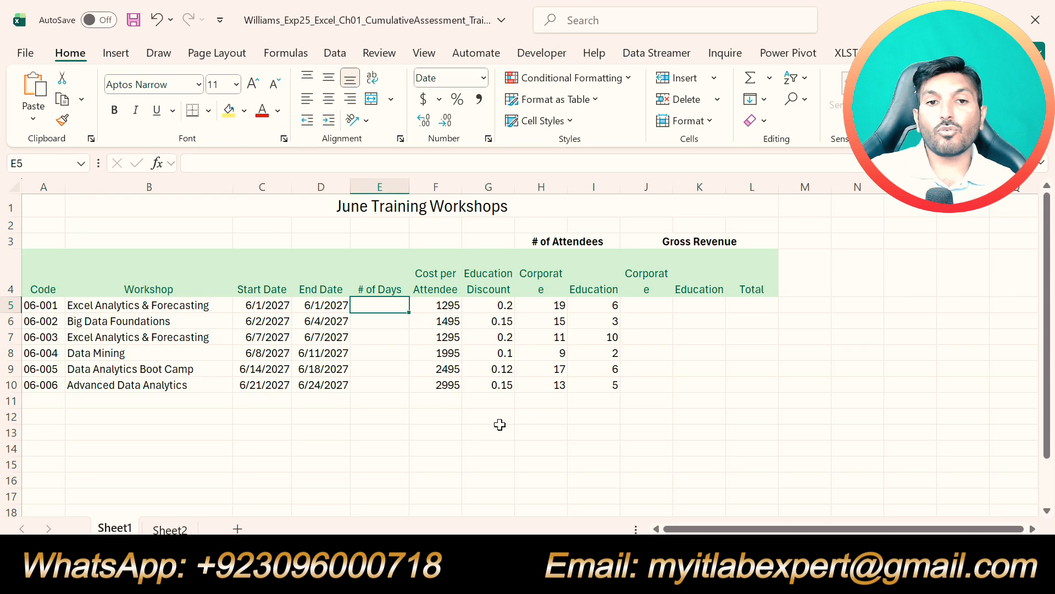
pyautogui.write('=')
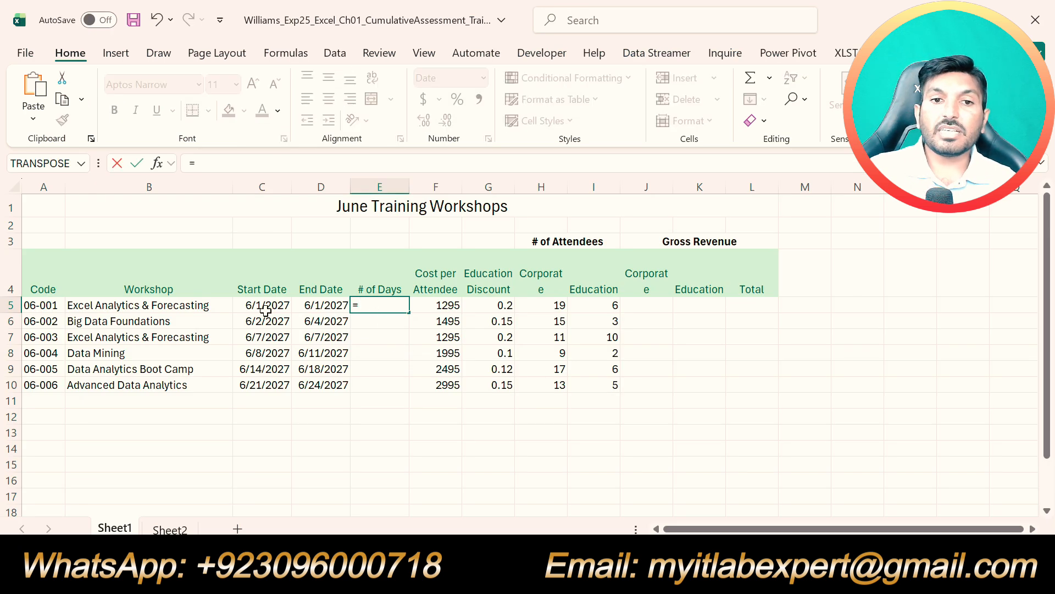
pyautogui.click(329, 305)
pyautogui.write('-')
pyautogui.click(257, 304)
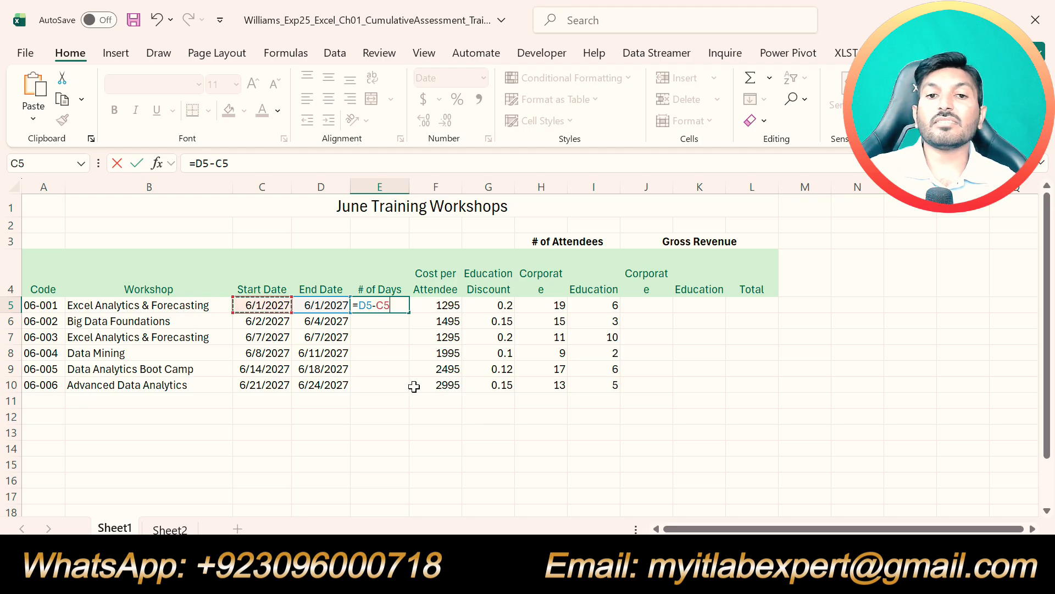
pyautogui.hotkey('alt', 'Tab')
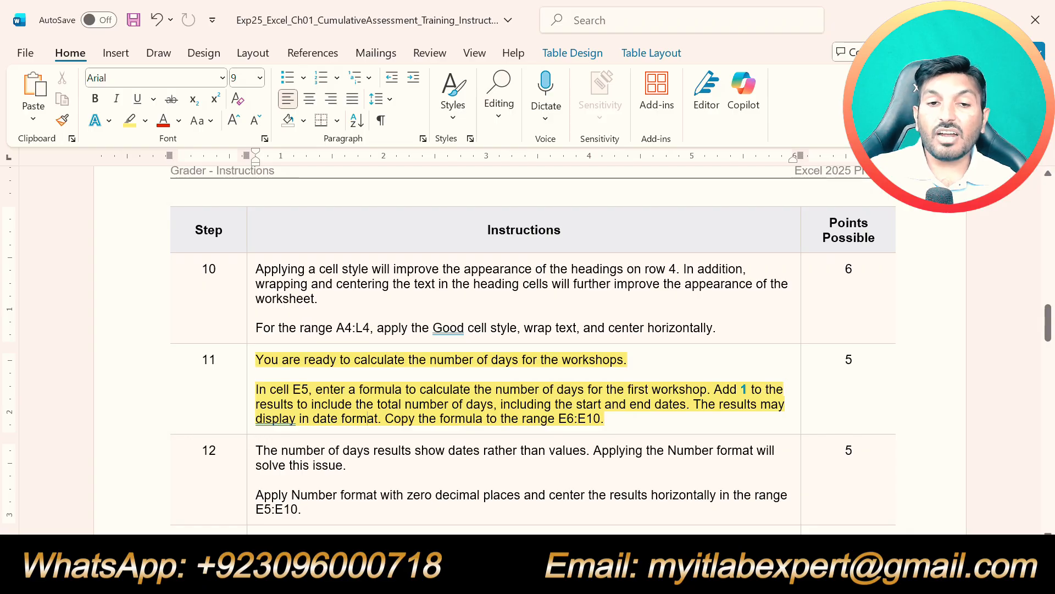
pyautogui.hotkey('alt', 'Tab')
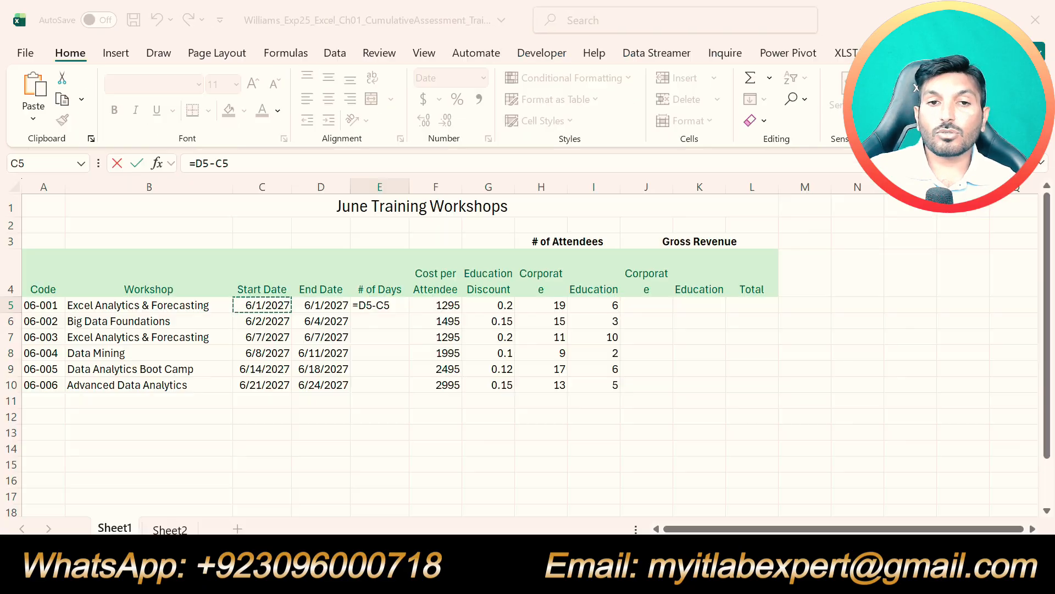
pyautogui.write('+1')
pyautogui.press('Return')
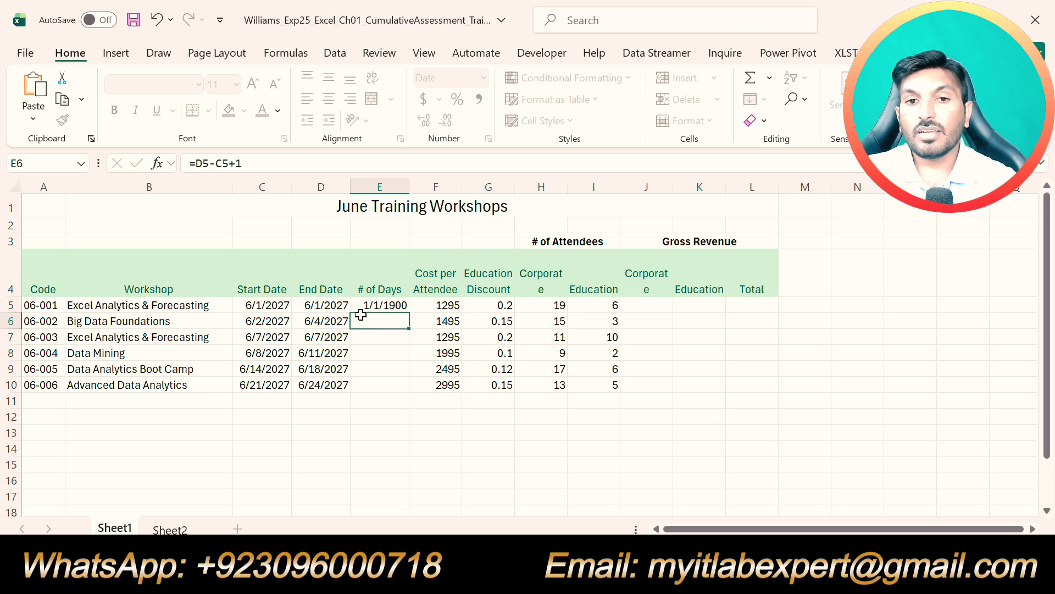
# Step: Check the copy range in step 11 in Word and copy the E5 formula to E6:E10 in Excel
pyautogui.press('Up')
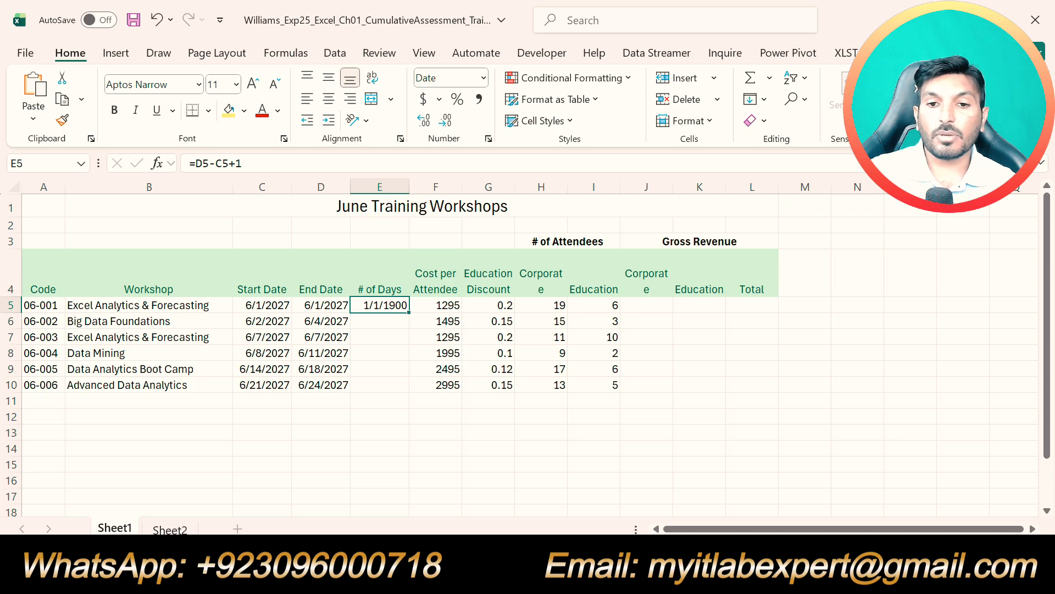
pyautogui.hotkey('alt', 'Tab')
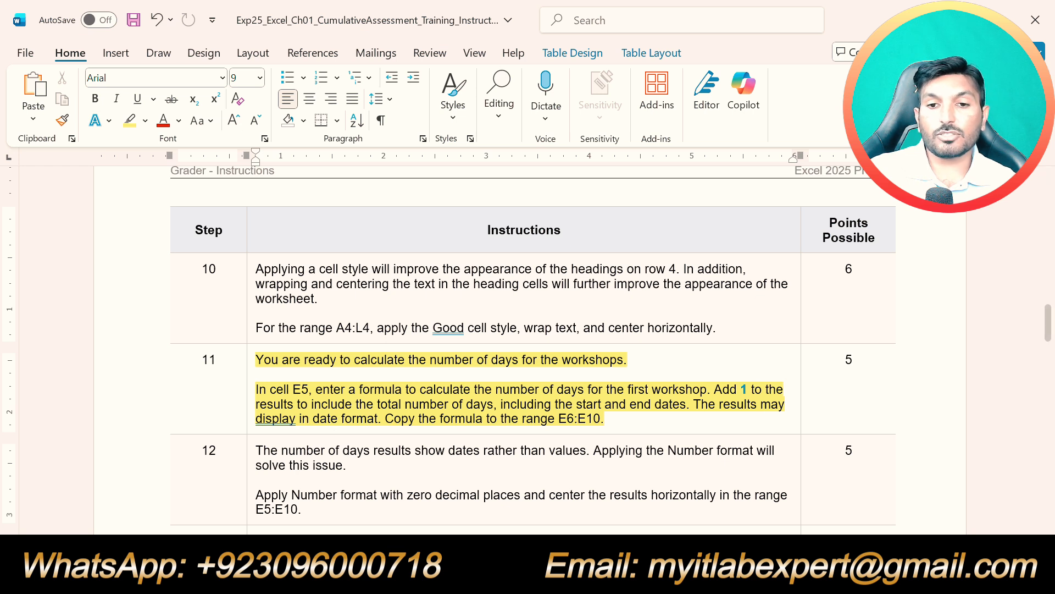
pyautogui.hotkey('alt', 'Tab')
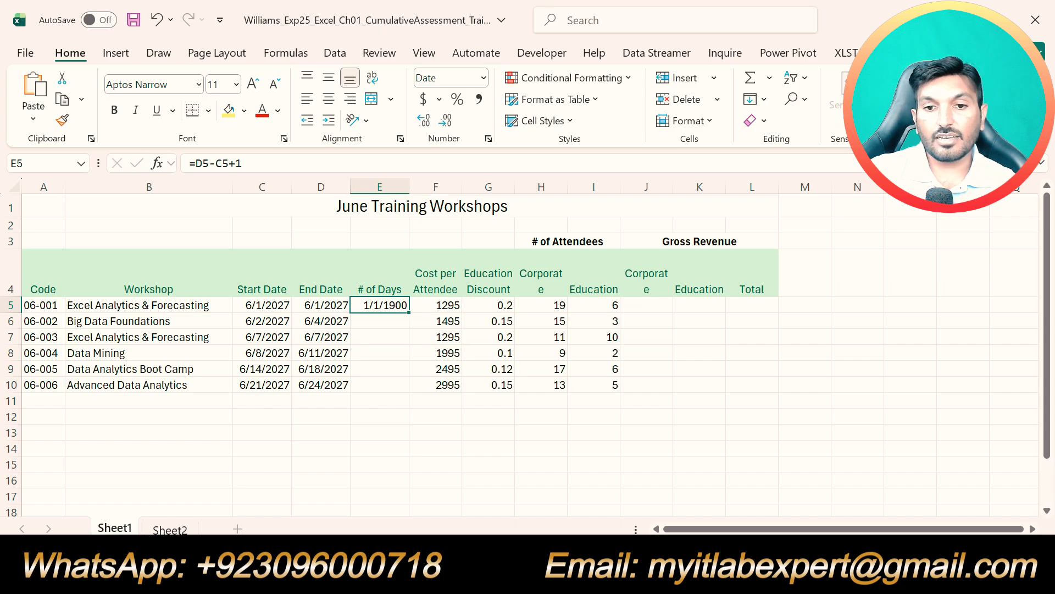
pyautogui.hotkey('alt', 'Tab')
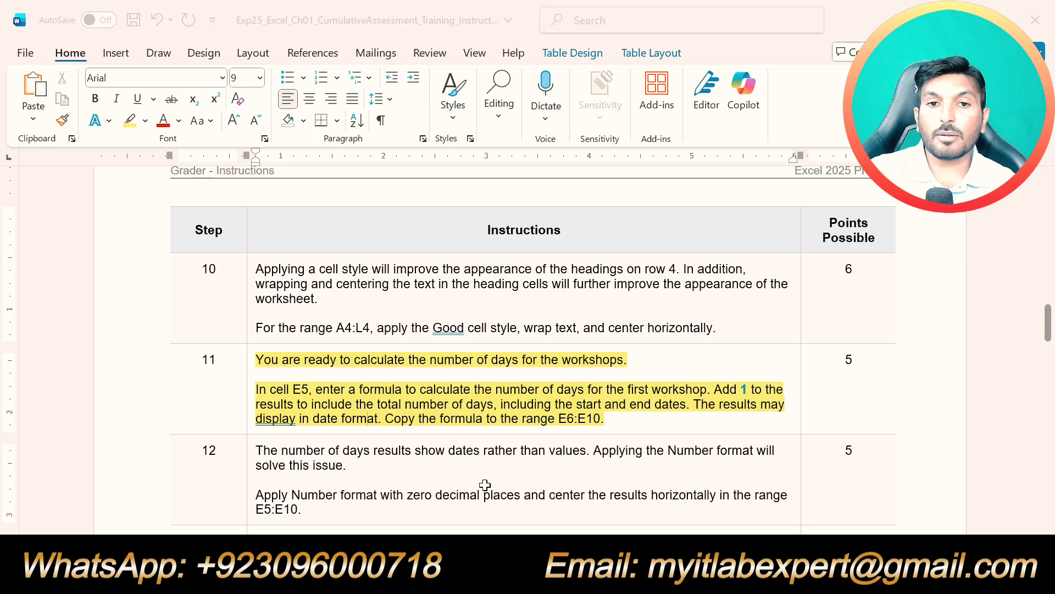
pyautogui.hotkey('alt', 'Tab')
pyautogui.moveTo(409, 312); pyautogui.dragTo(416, 387)
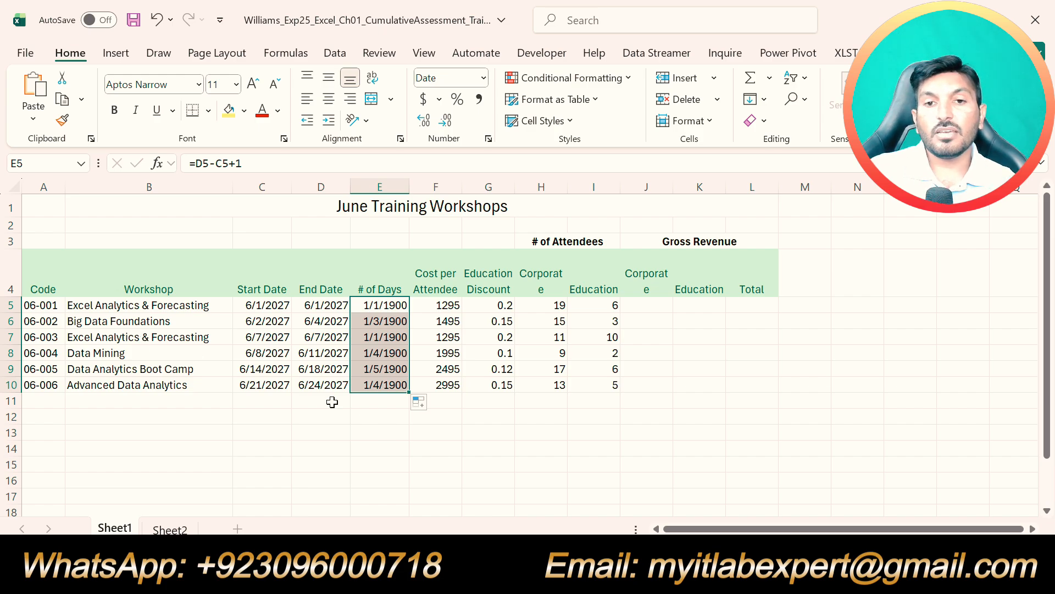
# Step: Switch to Word, undo the yellow highlight on step 11, and highlight the step 12 instruction in yellow
pyautogui.click(583, 579)
pyautogui.hotkey('ctrl', 'z')
pyautogui.scroll(-1, 571, 438)
pyautogui.scroll(-2, 289, 370)
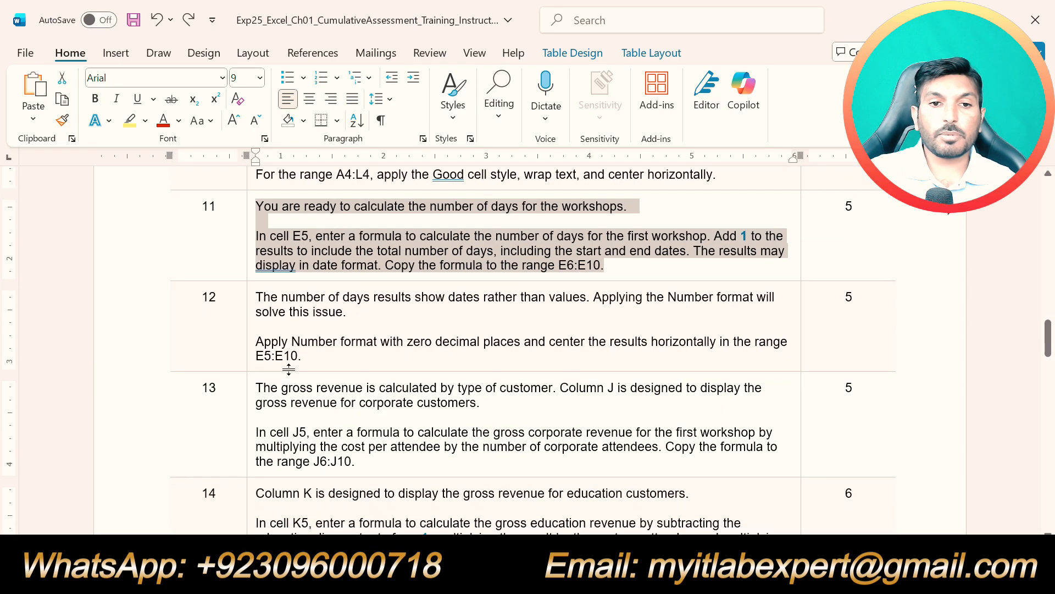
pyautogui.moveTo(302, 355); pyautogui.dragTo(256, 297)
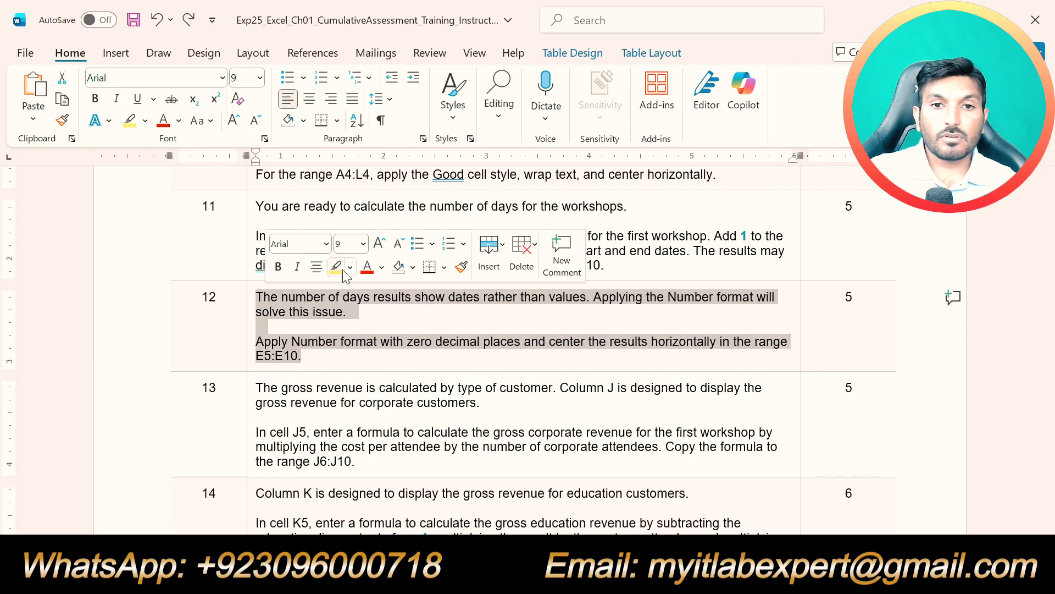
pyautogui.click(336, 266)
pyautogui.click(367, 341)
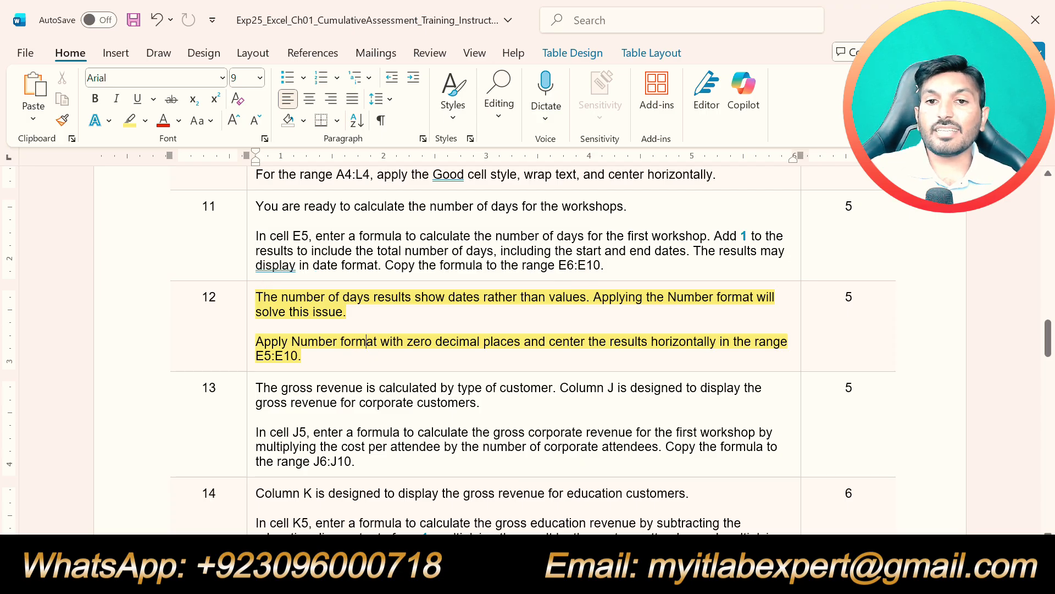
# Step: Recheck the step 12 range in Word, and format E5:E10 in Excel as horizontally centered Number values with zero decimal places
pyautogui.hotkey('alt', 'Tab')
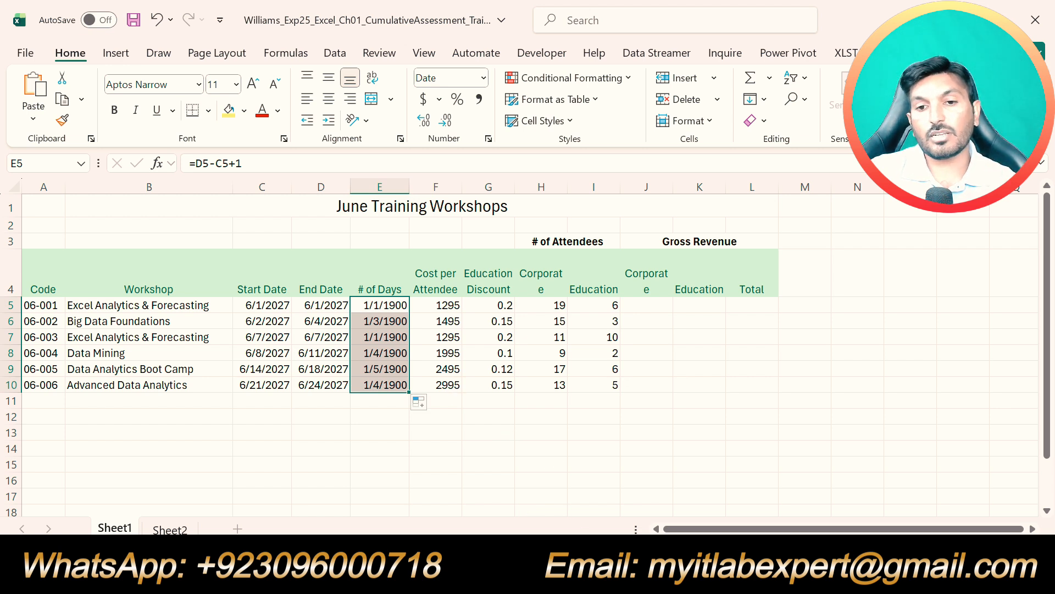
pyautogui.hotkey('alt', 'Tab')
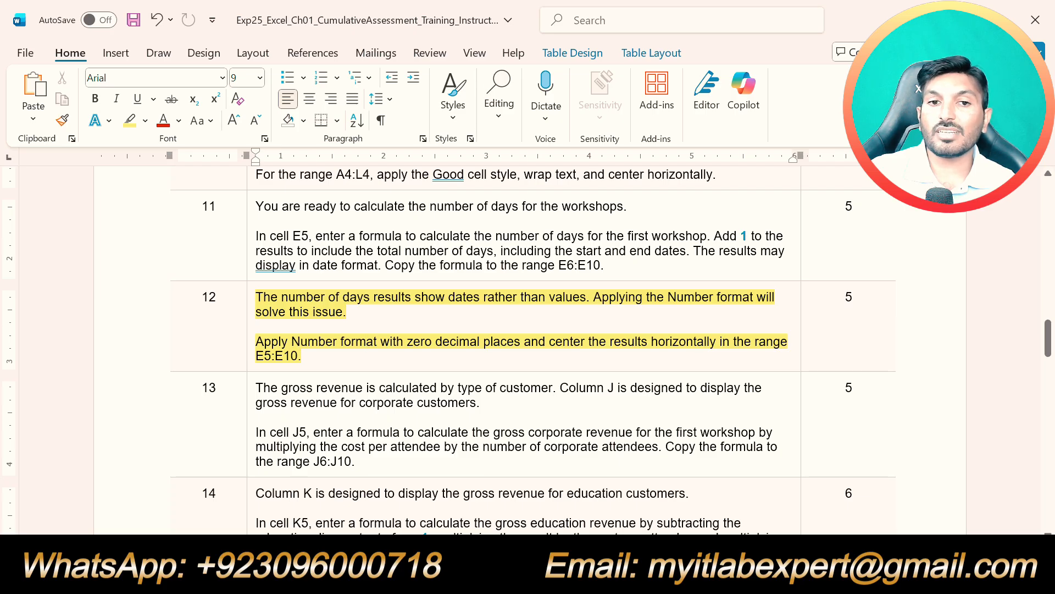
pyautogui.moveTo(302, 355); pyautogui.dragTo(256, 356)
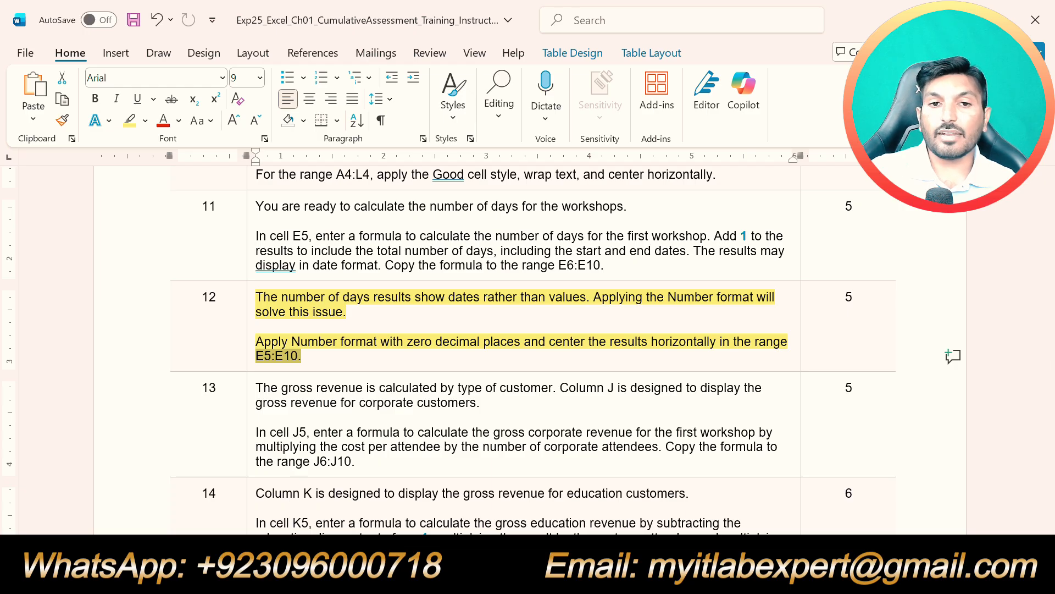
pyautogui.moveTo(586, 580)
pyautogui.click(586, 500)
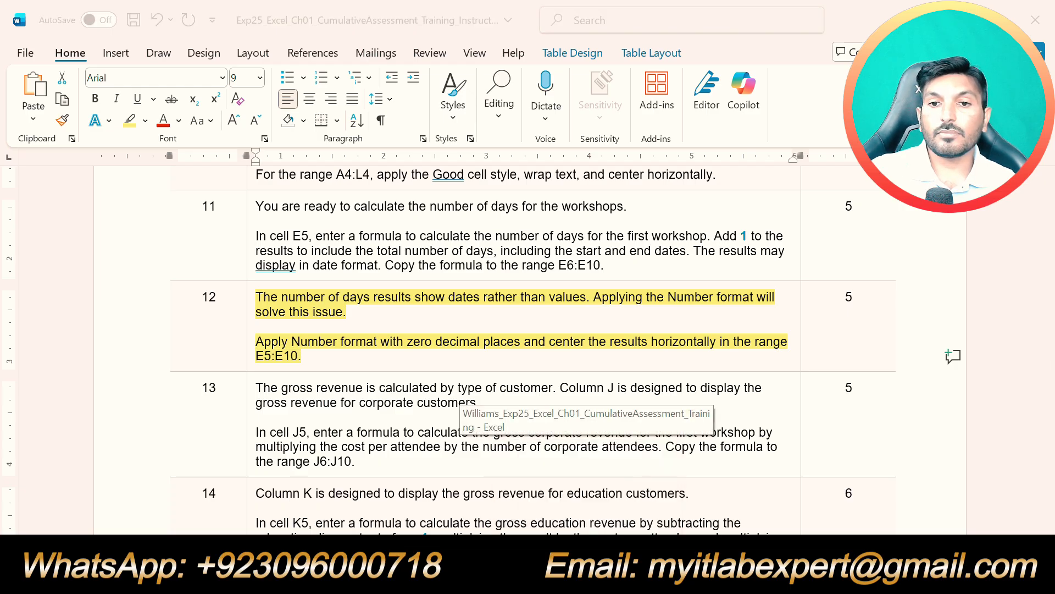
pyautogui.moveTo(381, 305); pyautogui.dragTo(406, 385)
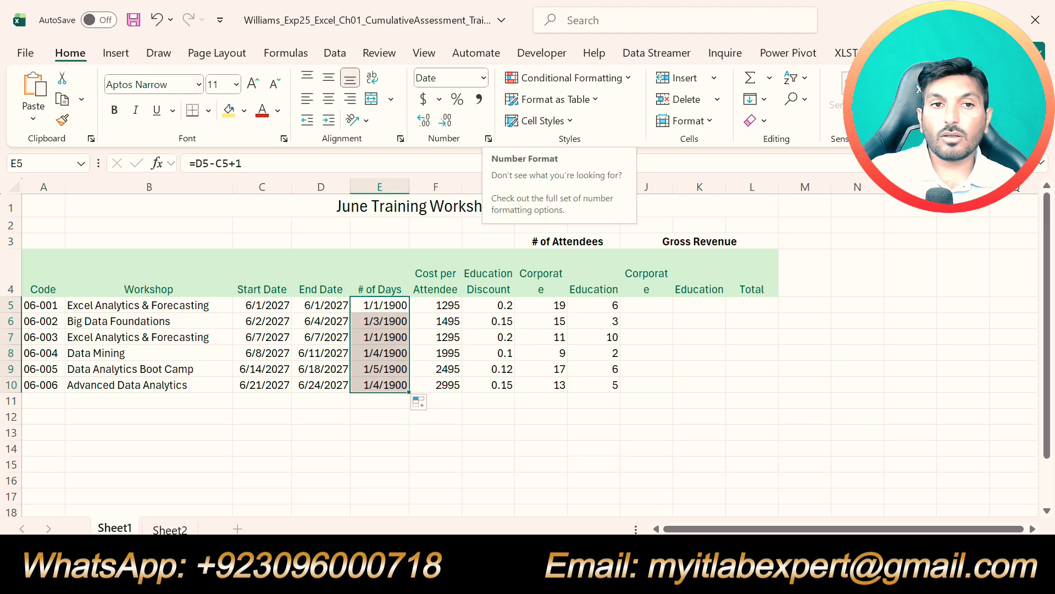
pyautogui.click(488, 141)
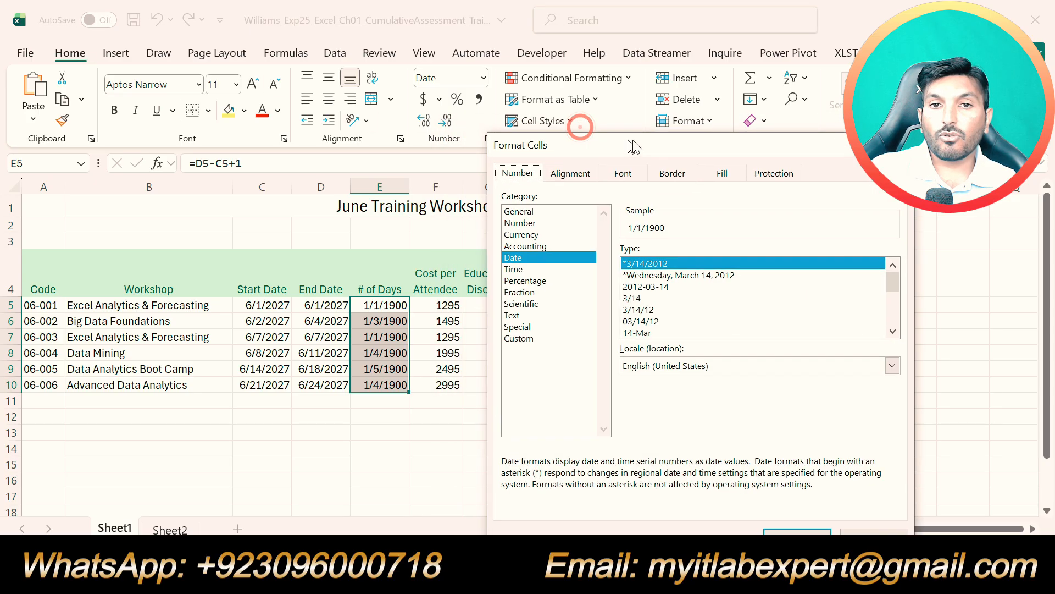
pyautogui.moveTo(634, 146); pyautogui.dragTo(653, 146)
pyautogui.click(544, 224)
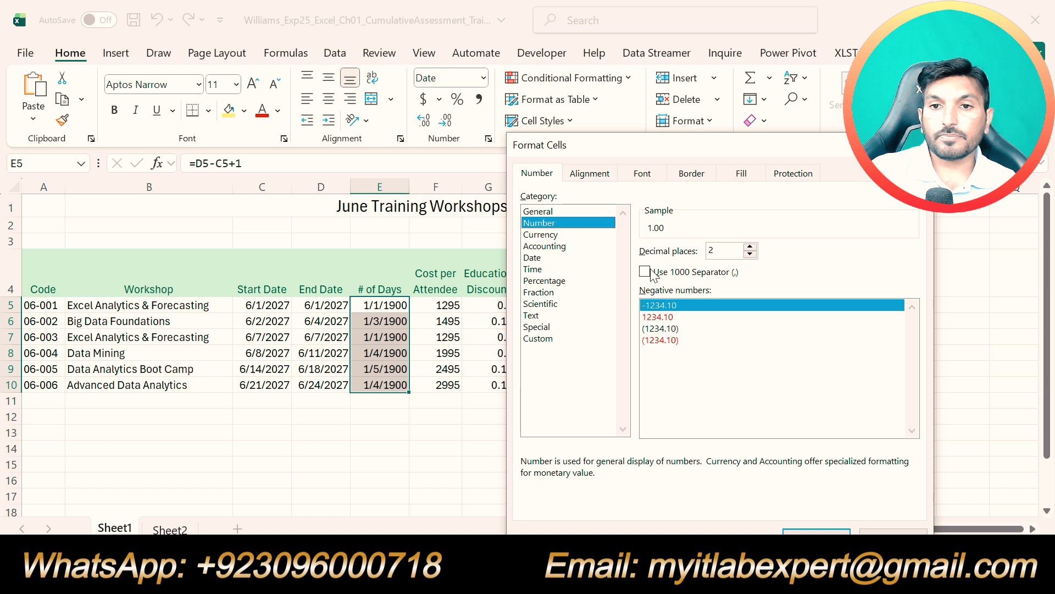
pyautogui.click(751, 254)
pyautogui.click(750, 254)
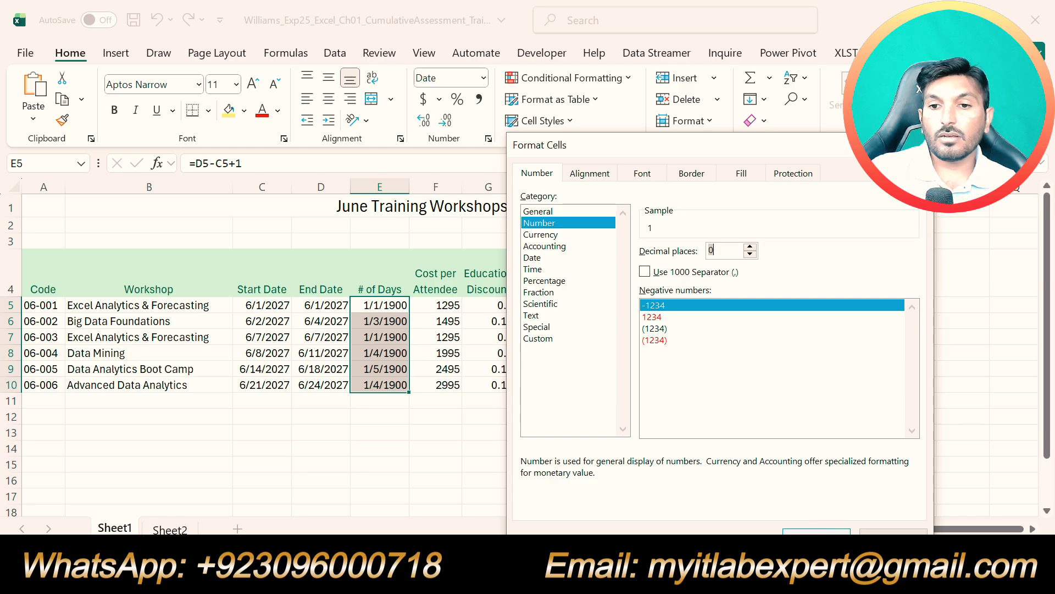
pyautogui.click(817, 531)
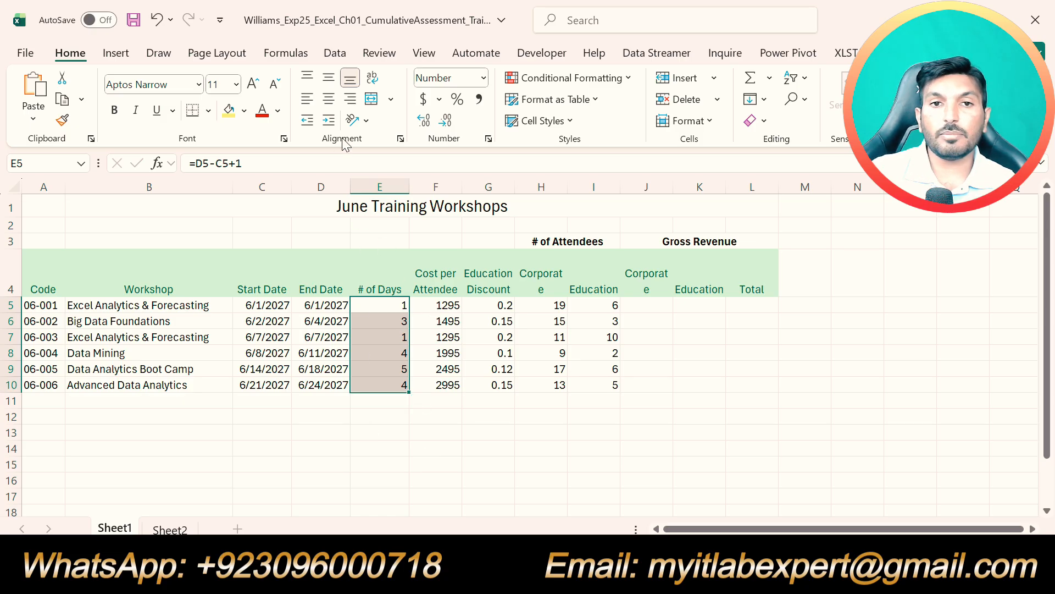
pyautogui.click(330, 101)
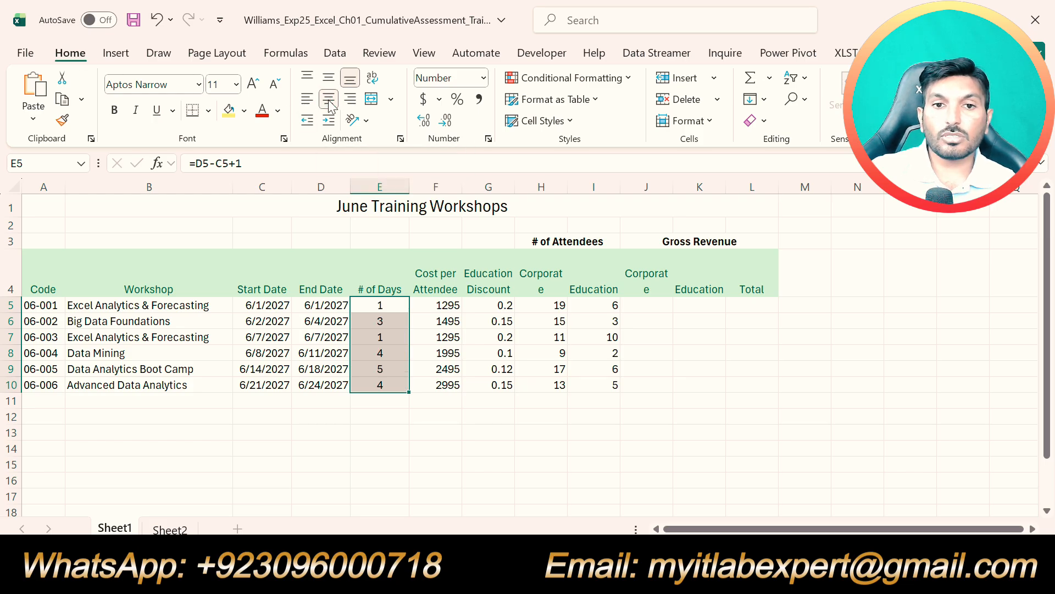
pyautogui.click(707, 464)
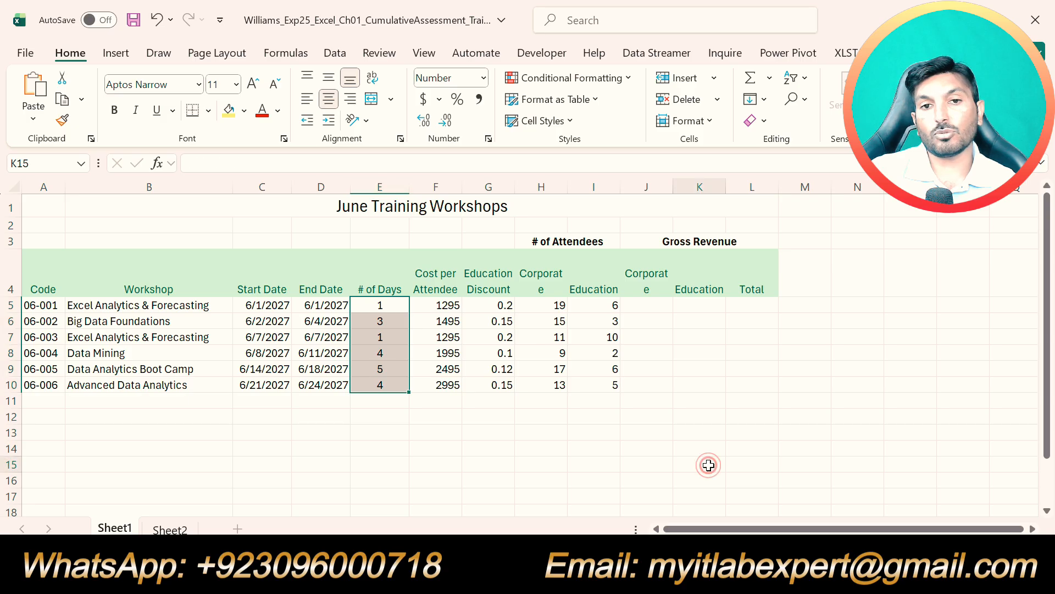
# Step: Switch to Word, undo the yellow highlight on step 12, and highlight the step 13 instruction in yellow
pyautogui.hotkey('alt', 'Tab')
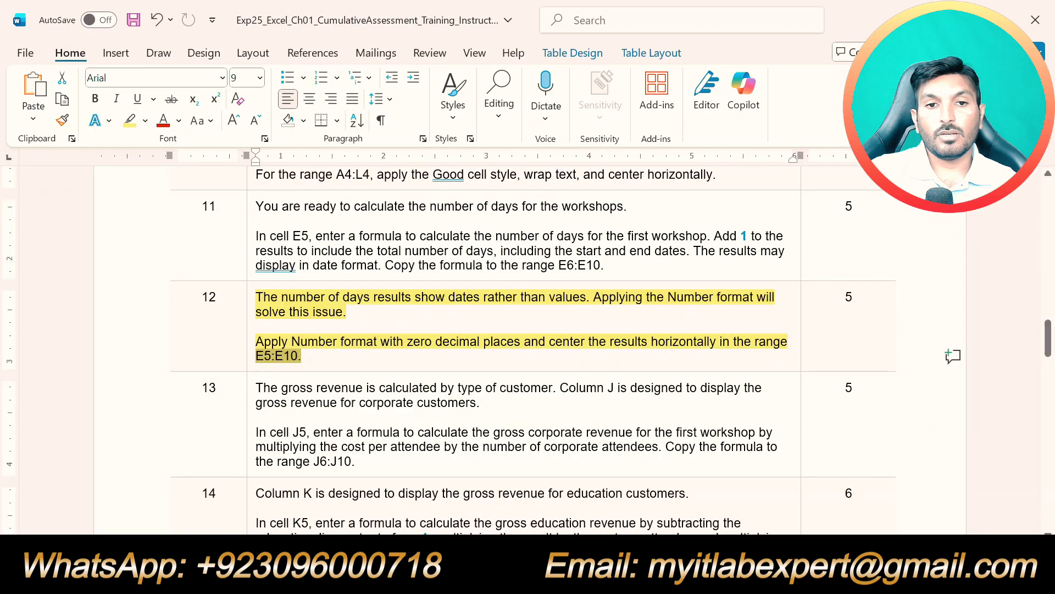
pyautogui.hotkey('ctrl', 'z')
pyautogui.scroll(-8, 528, 350)
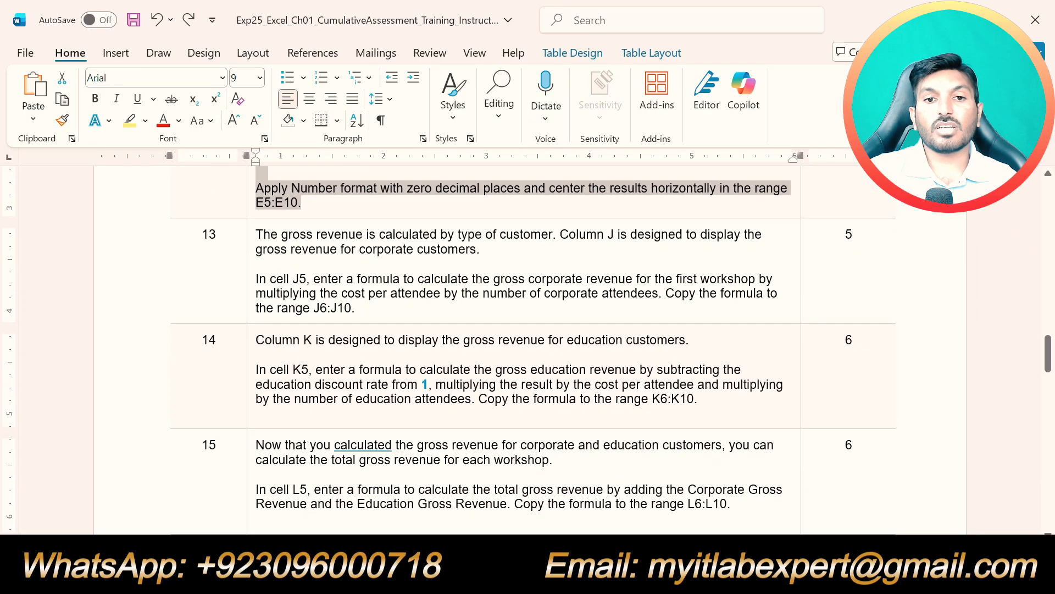
pyautogui.scroll(-12, 527, 350)
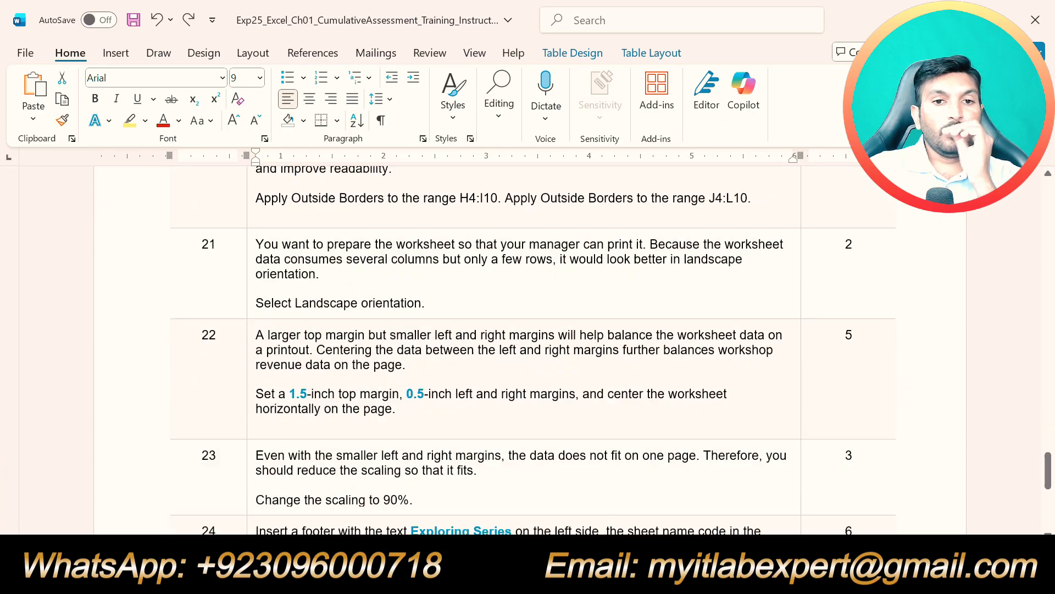
pyautogui.scroll(-2, 528, 350)
pyautogui.scroll(15, 527, 349)
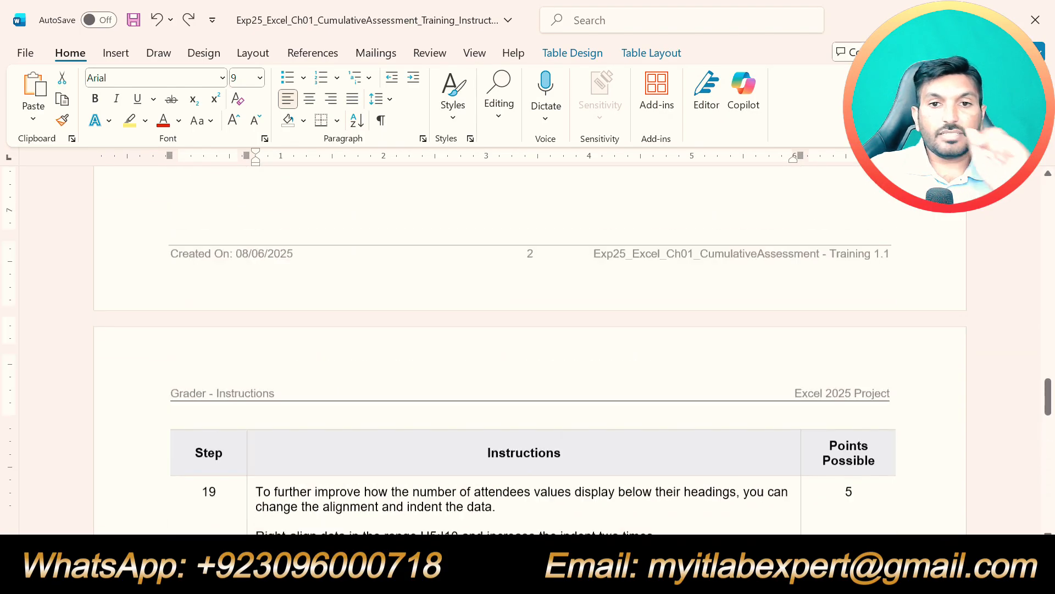
pyautogui.scroll(1, 528, 350)
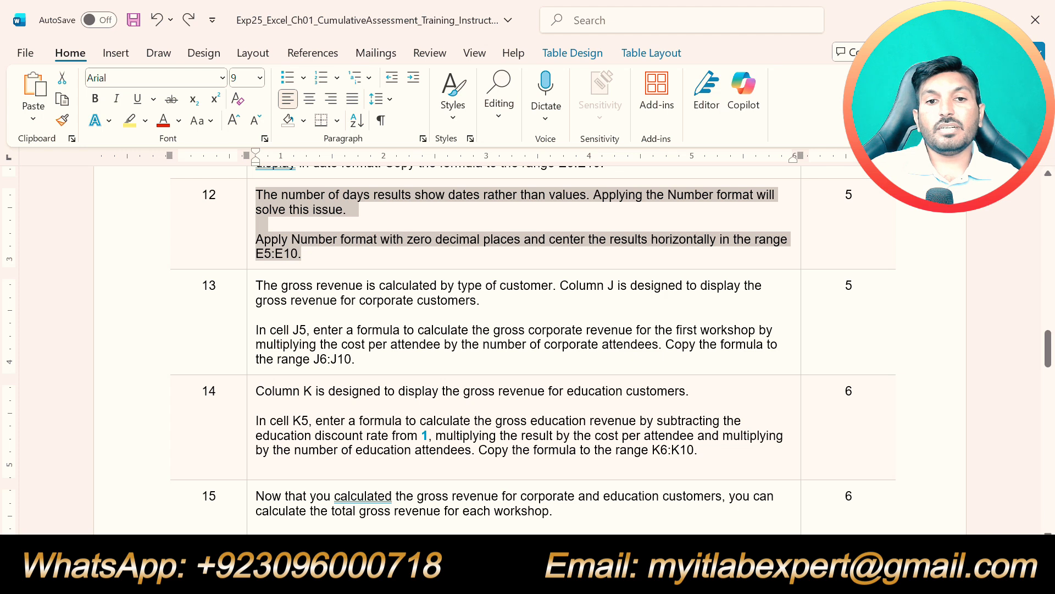
pyautogui.click(388, 359)
pyautogui.click(371, 358)
pyautogui.moveTo(372, 358); pyautogui.dragTo(256, 285)
pyautogui.click(344, 244)
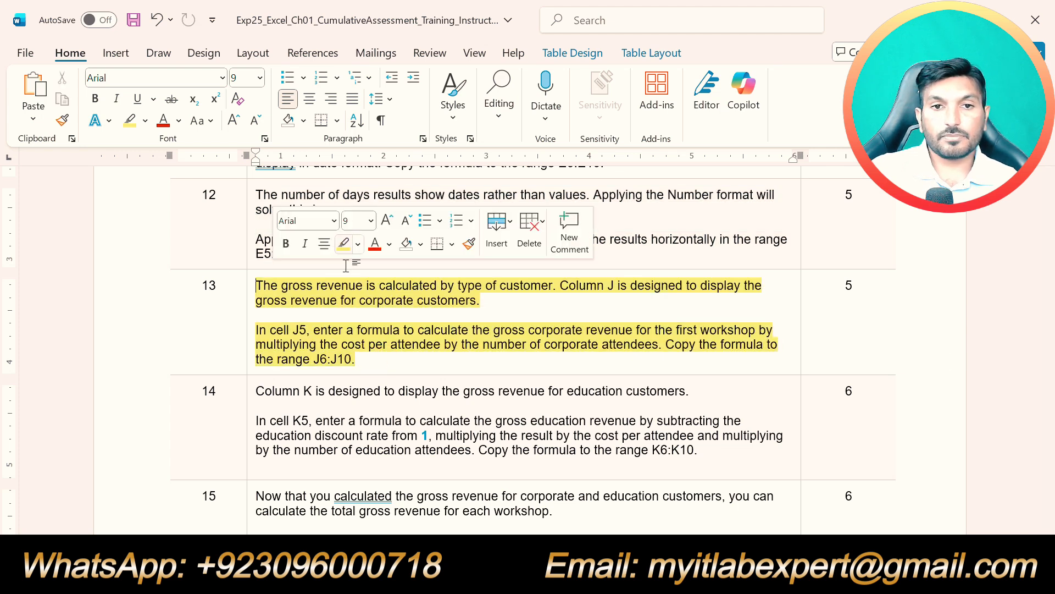
pyautogui.click(372, 358)
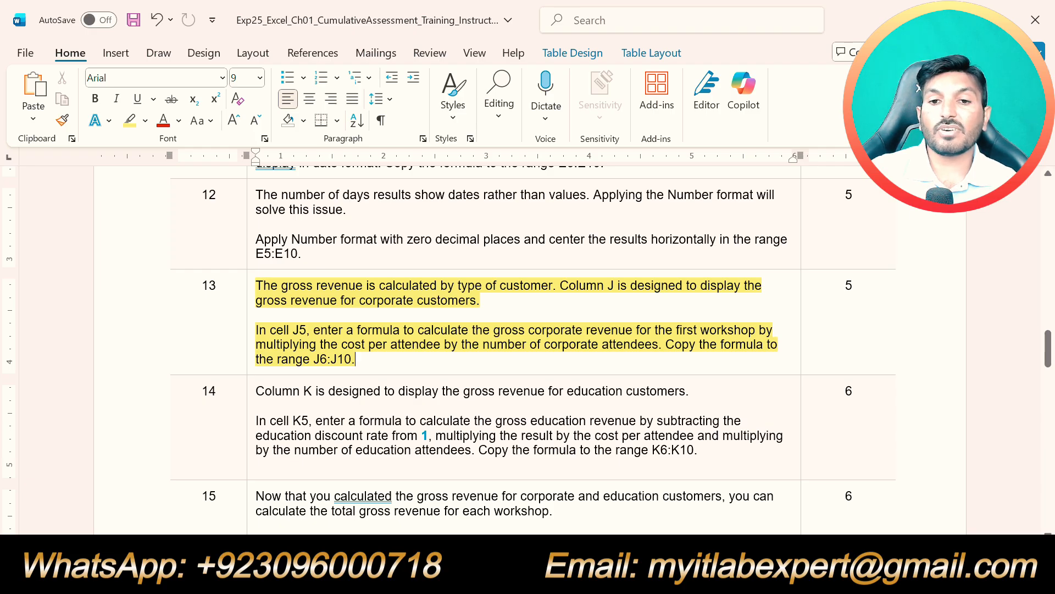
# Step: Enter the corporate gross revenue formula =F5*H5 in cell J5 in Excel, rechecking the multiplication described in step 13 in Word
pyautogui.hotkey('alt', 'Tab')
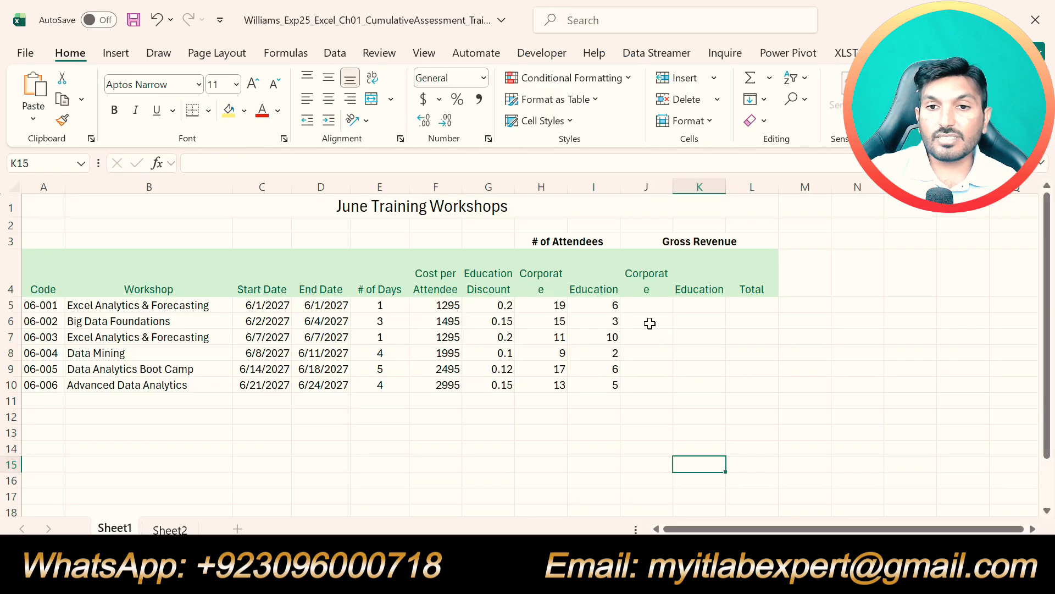
pyautogui.click(654, 303)
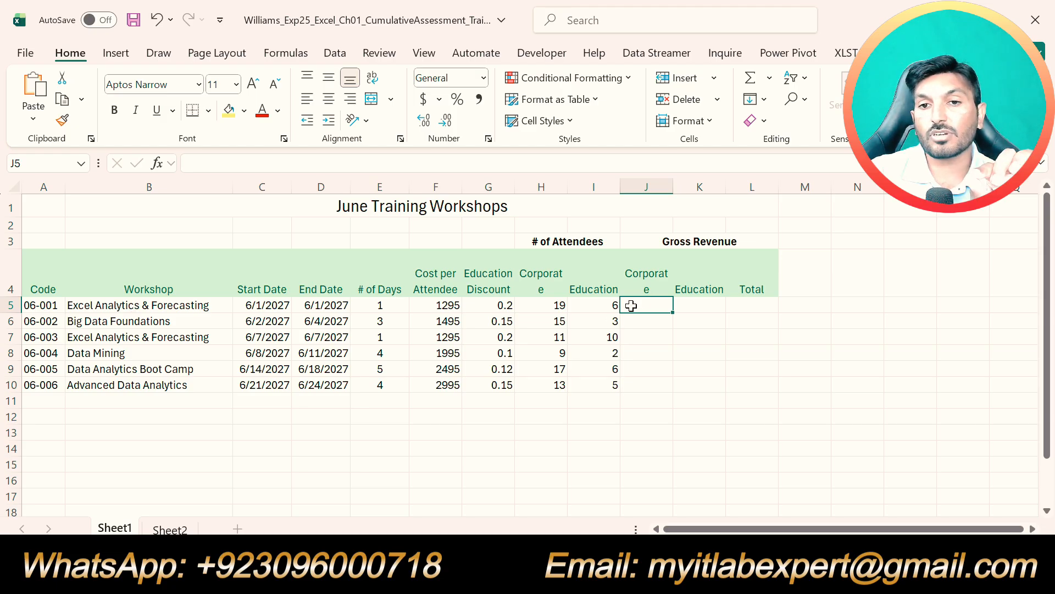
pyautogui.hotkey('alt', 'Tab')
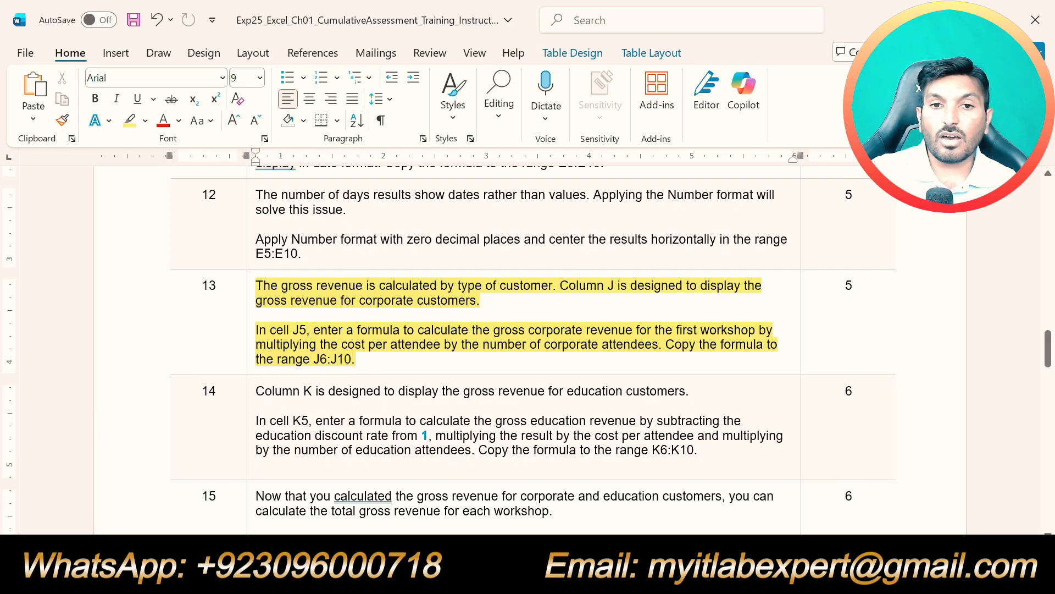
pyautogui.moveTo(444, 345); pyautogui.dragTo(341, 345)
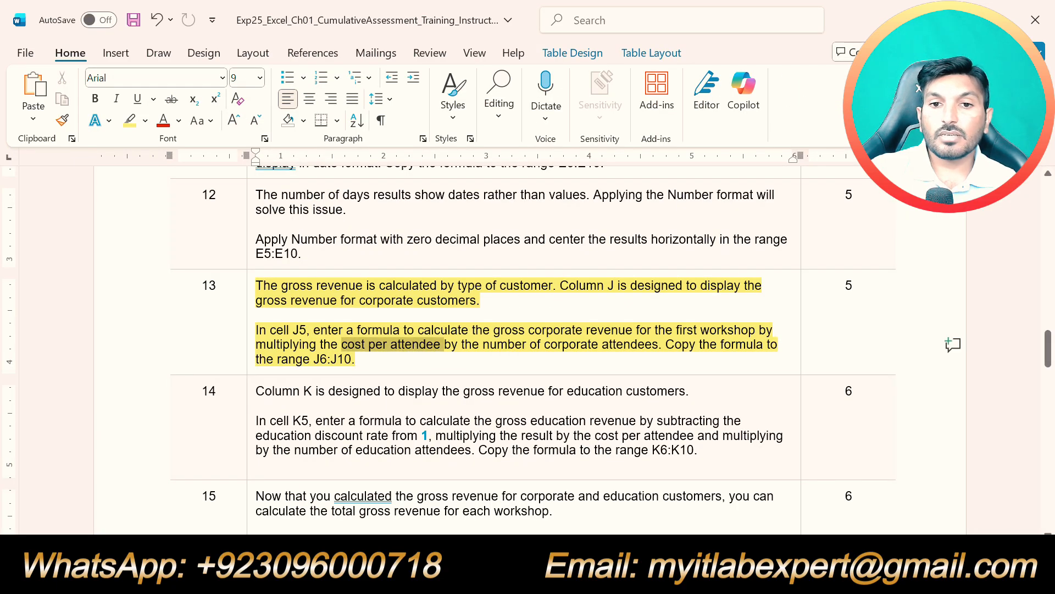
pyautogui.moveTo(659, 345); pyautogui.dragTo(342, 344)
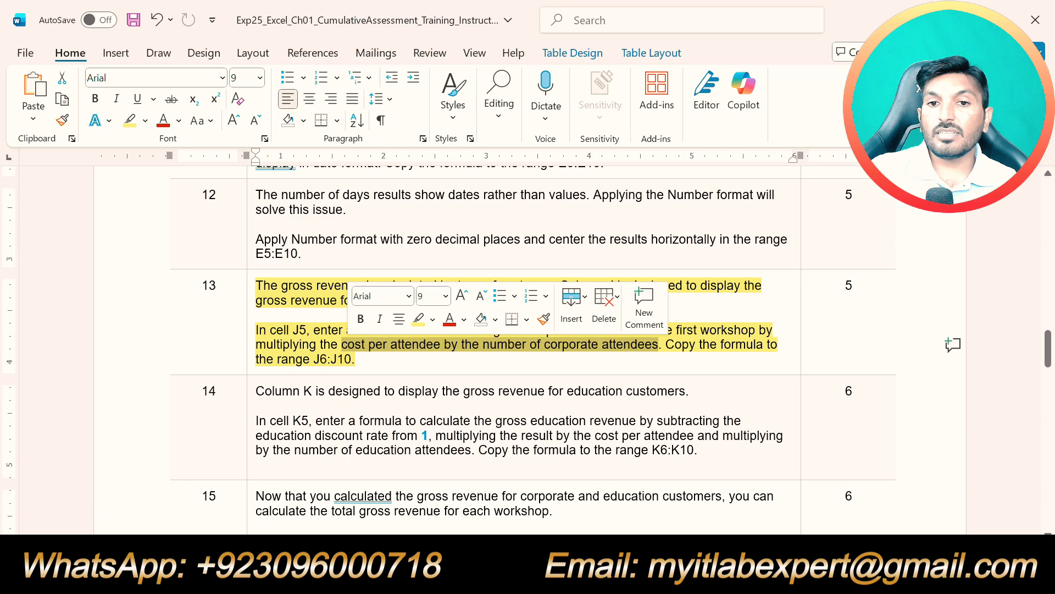
pyautogui.hotkey('alt', 'Tab')
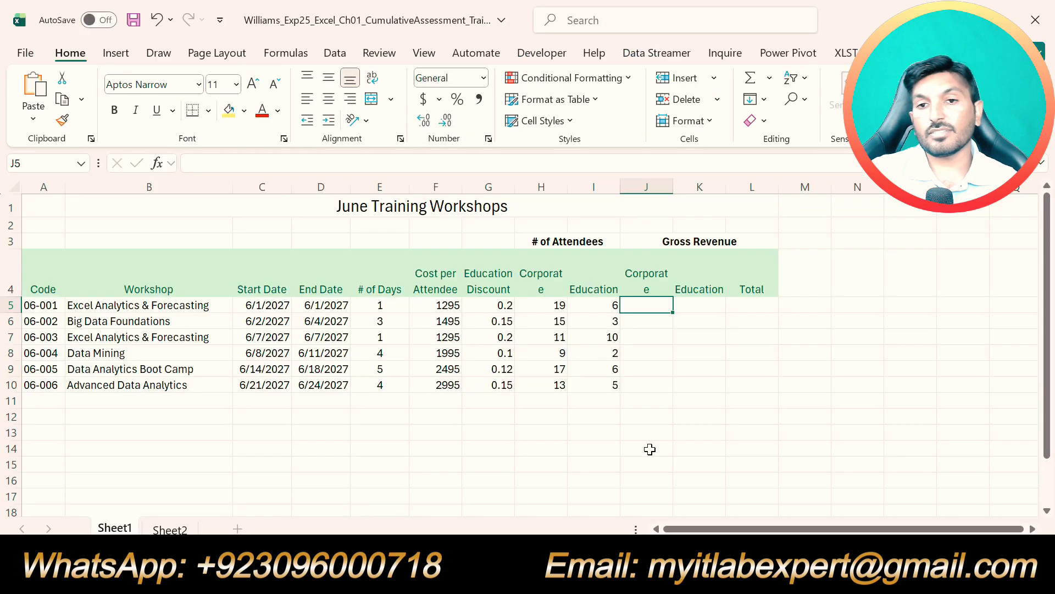
pyautogui.write('=')
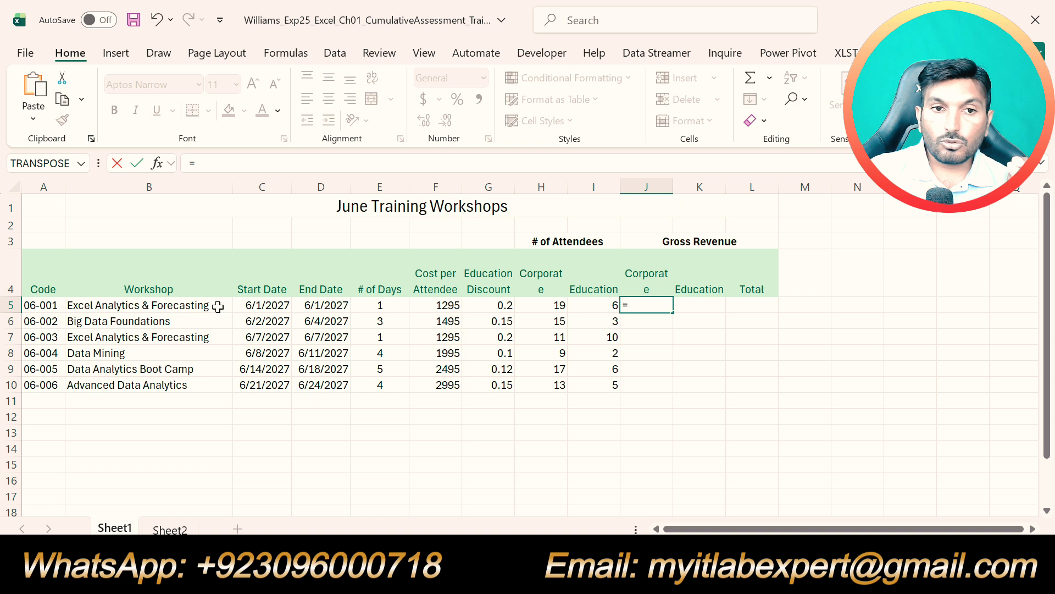
pyautogui.click(446, 305)
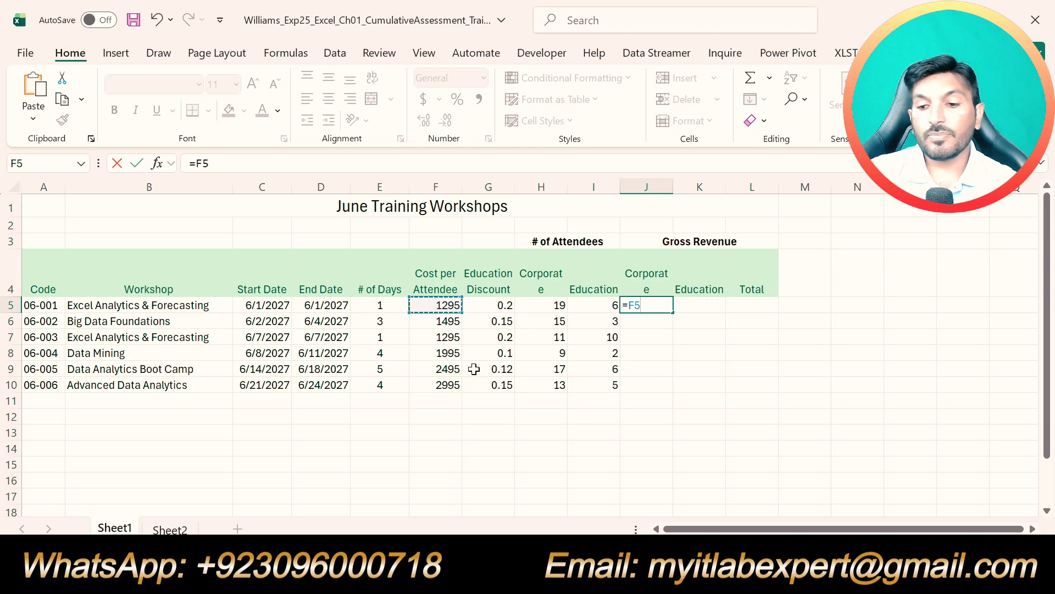
pyautogui.write('*')
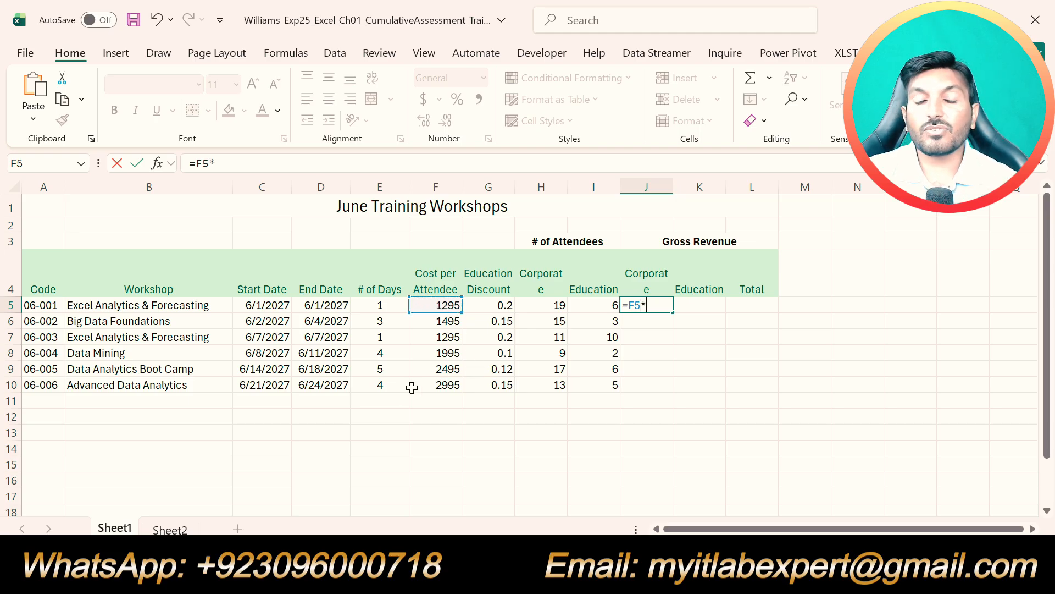
pyautogui.hotkey('alt', 'Tab')
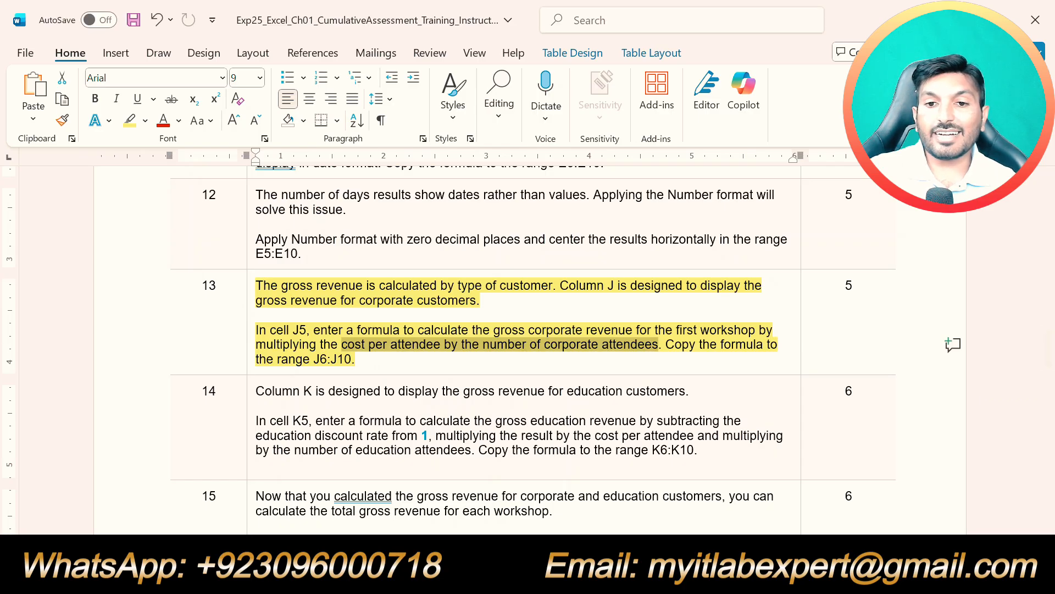
pyautogui.hotkey('alt', 'Tab')
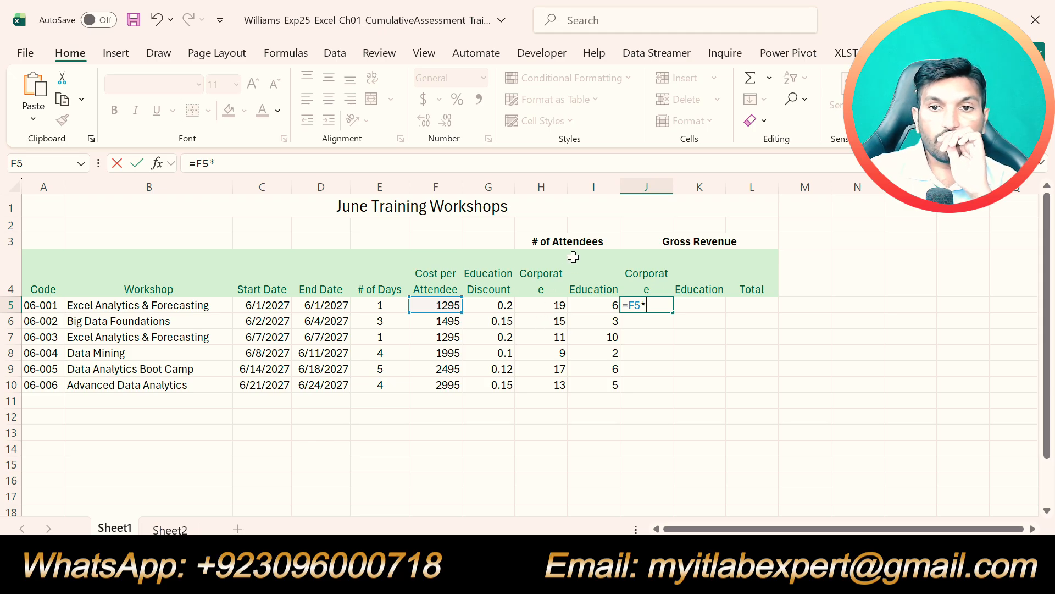
pyautogui.click(563, 305)
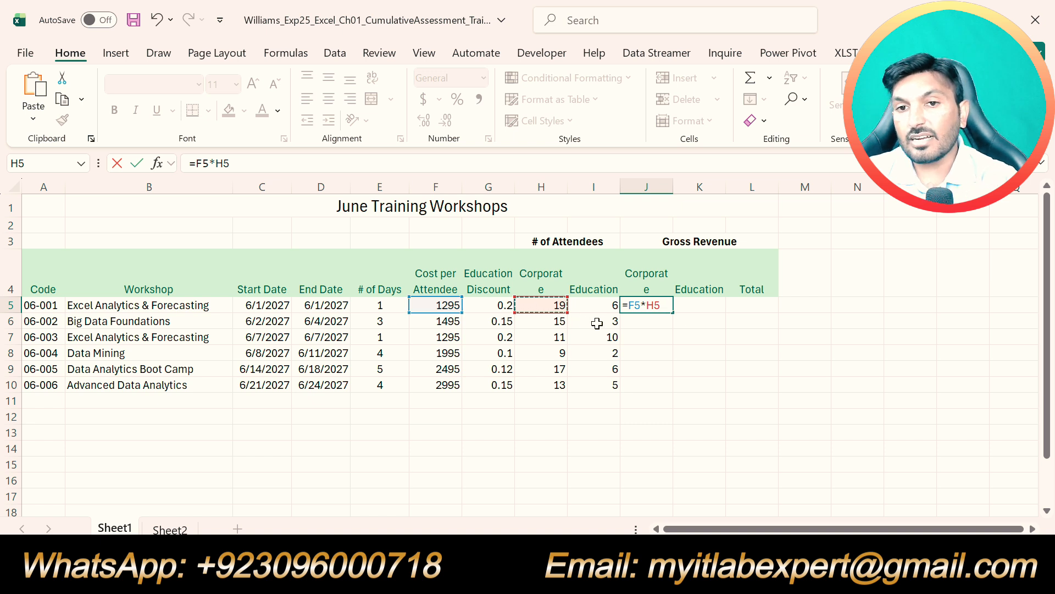
pyautogui.press('Return')
# Step: Check the step 13 copy range in Word and copy the J5 formula to J6:J10 in Excel
pyautogui.click(649, 307)
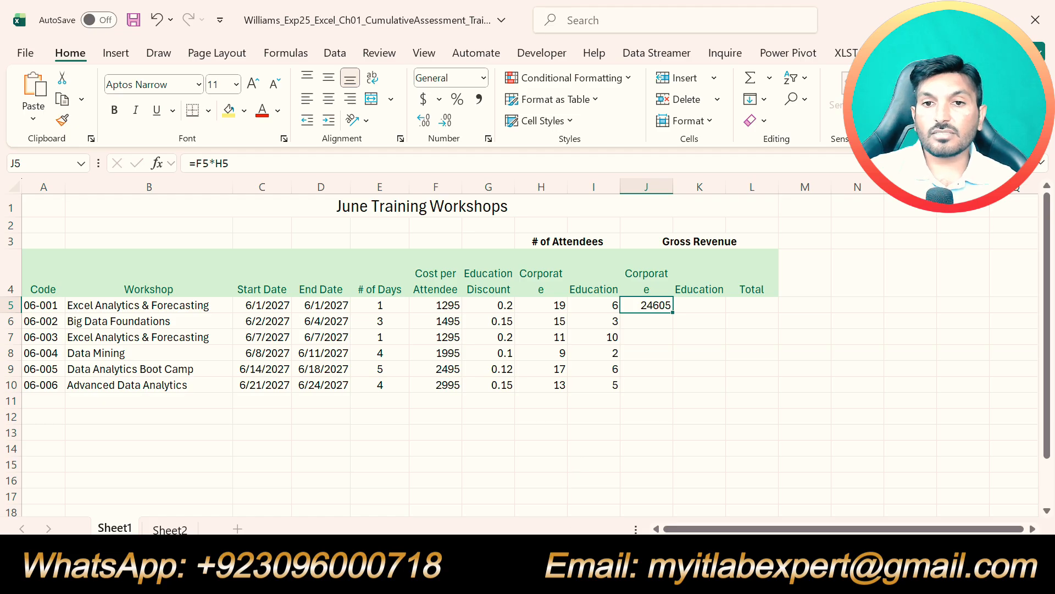
pyautogui.hotkey('alt', 'Tab')
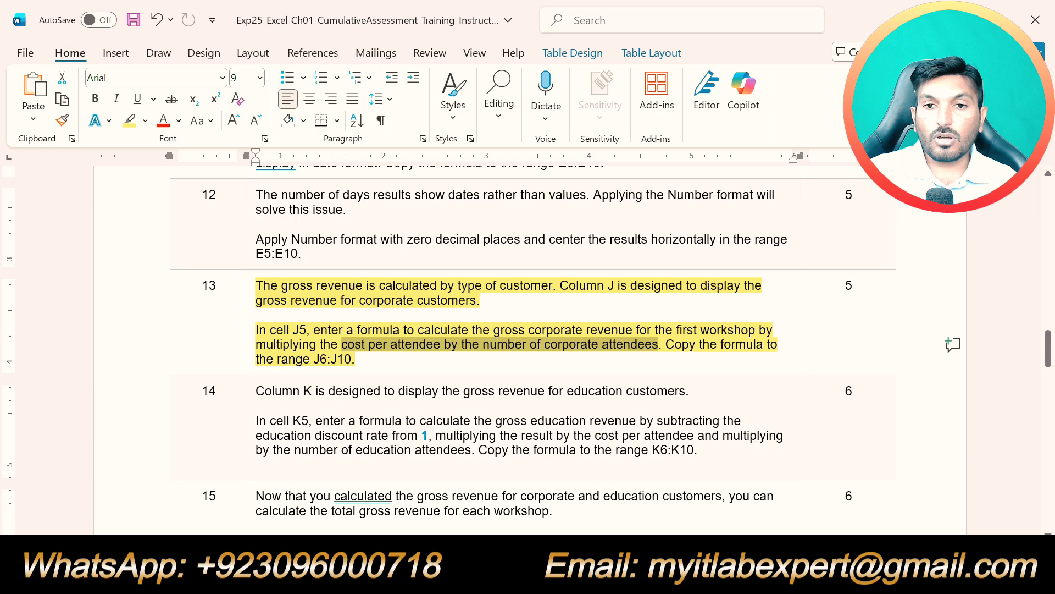
pyautogui.hotkey('alt', 'Tab')
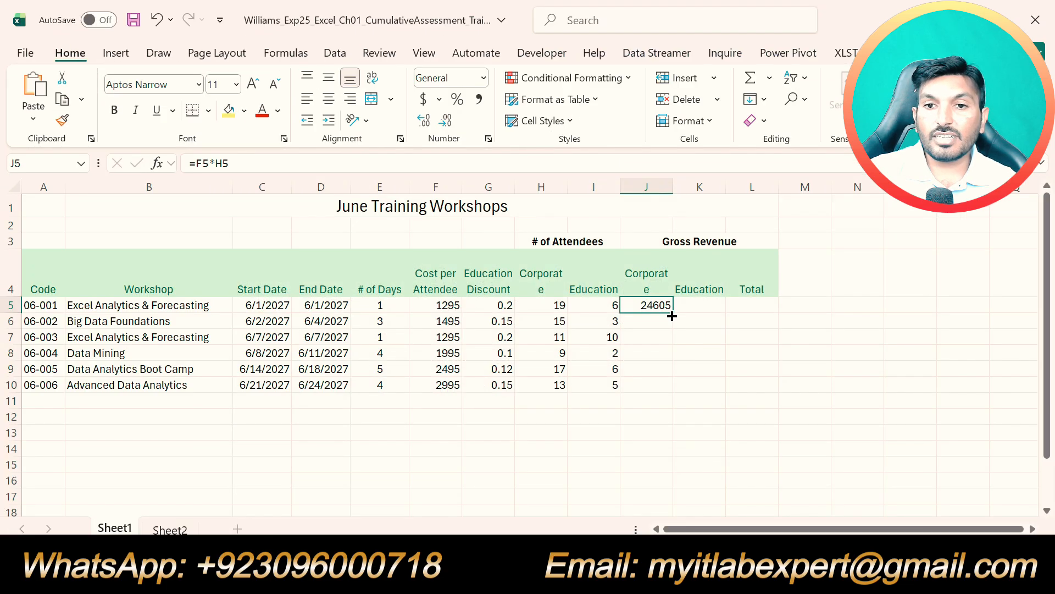
pyautogui.moveTo(674, 316); pyautogui.dragTo(674, 391)
pyautogui.click(744, 432)
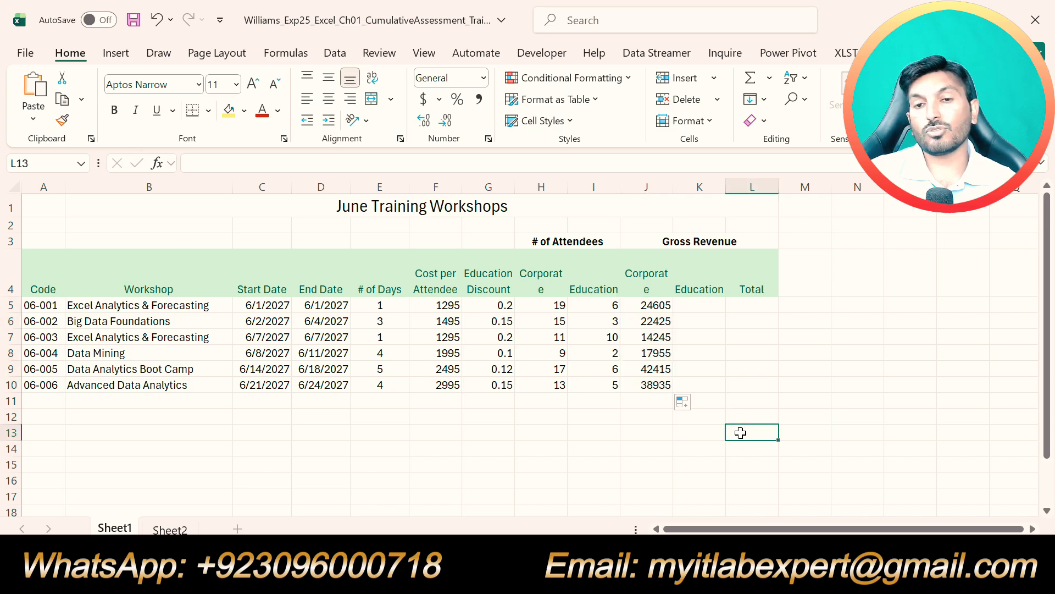
# Step: Switch to Word, undo the yellow highlight on step 13, and highlight the step 14 instruction in yellow
pyautogui.hotkey('alt', 'Tab')
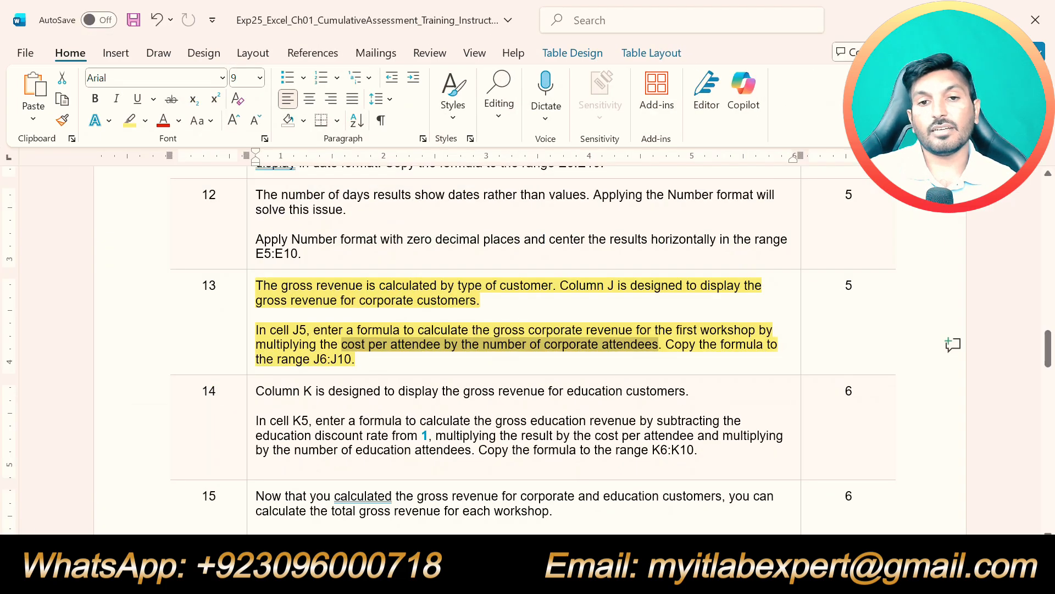
pyautogui.hotkey('ctrl', 'z')
pyautogui.scroll(-15, 527, 352)
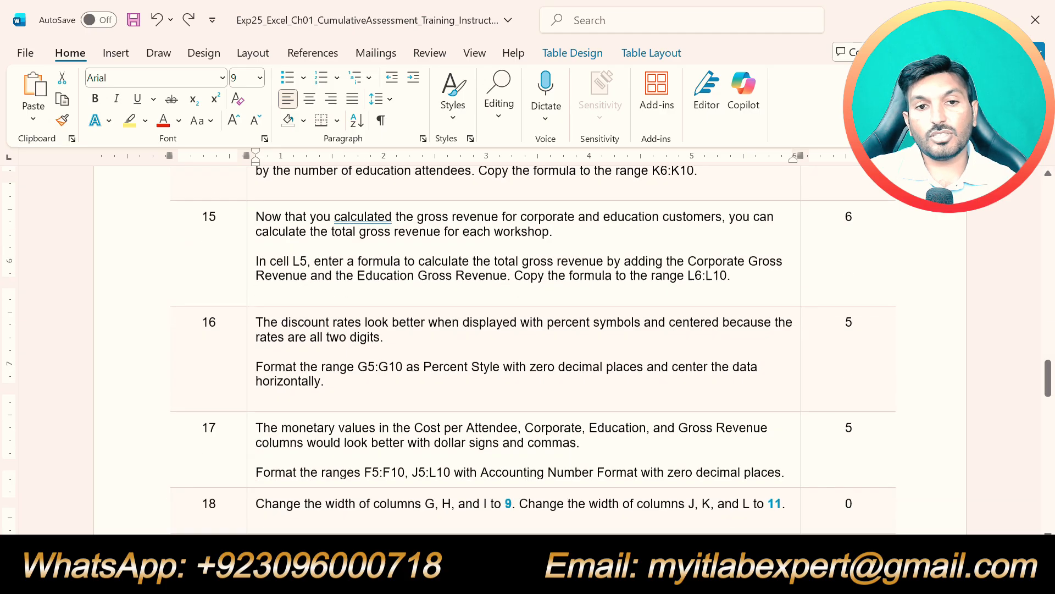
pyautogui.scroll(-8, 528, 442)
pyautogui.scroll(8, 528, 441)
pyautogui.scroll(12, 528, 442)
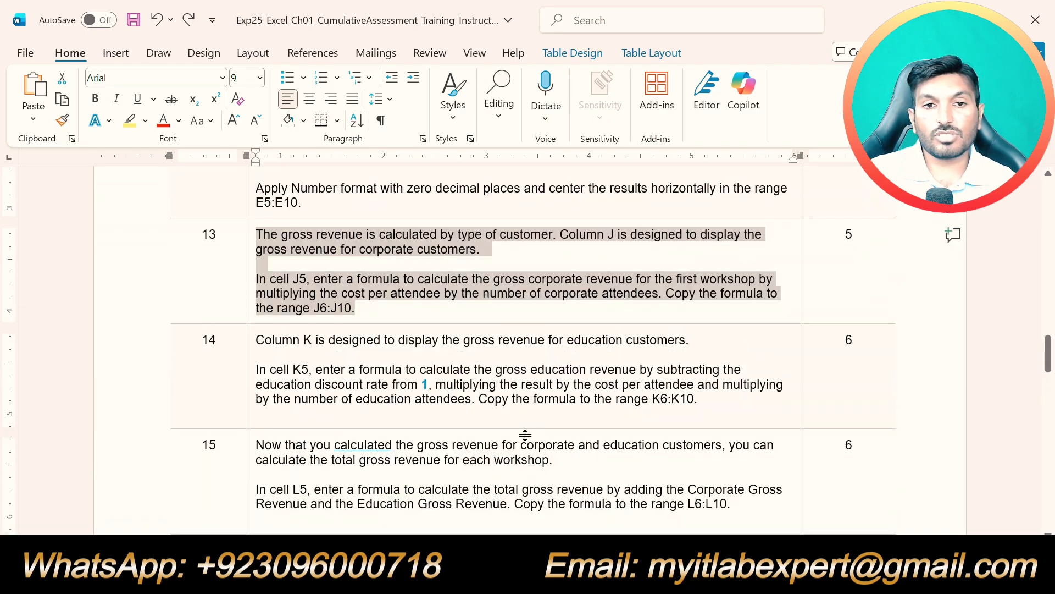
pyautogui.moveTo(707, 396)
pyautogui.mouseDown()
pyautogui.moveTo(259, 363)
pyautogui.moveTo(256, 339)
pyautogui.mouseUp()
pyautogui.click(338, 310)
pyautogui.click(359, 369)
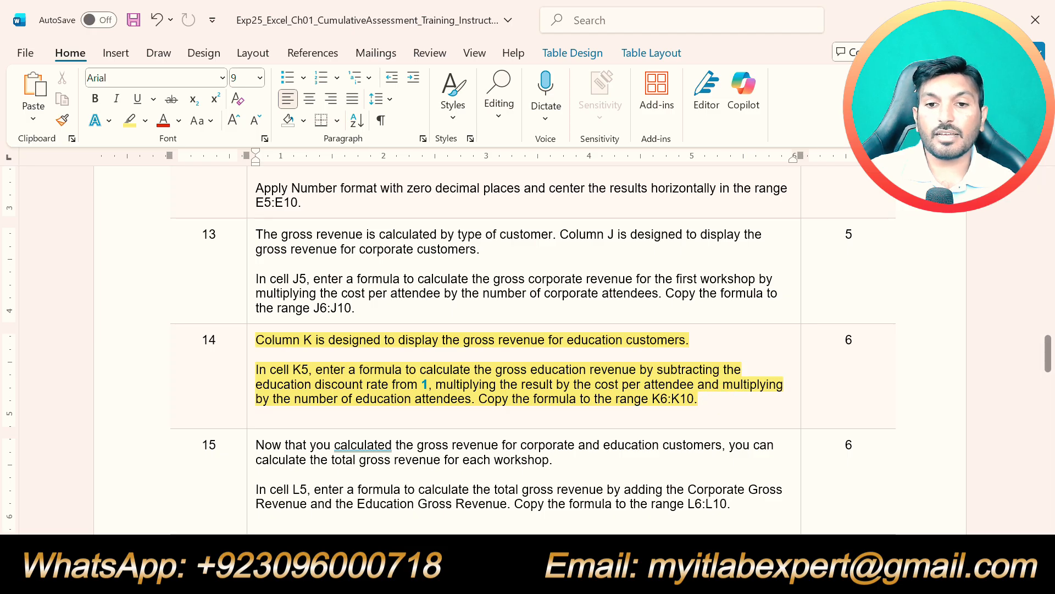
# Step: Compare the step 14 formula description in Word with the education discount, cost per attendee and attendee columns in Excel
pyautogui.hotkey('alt', 'Tab')
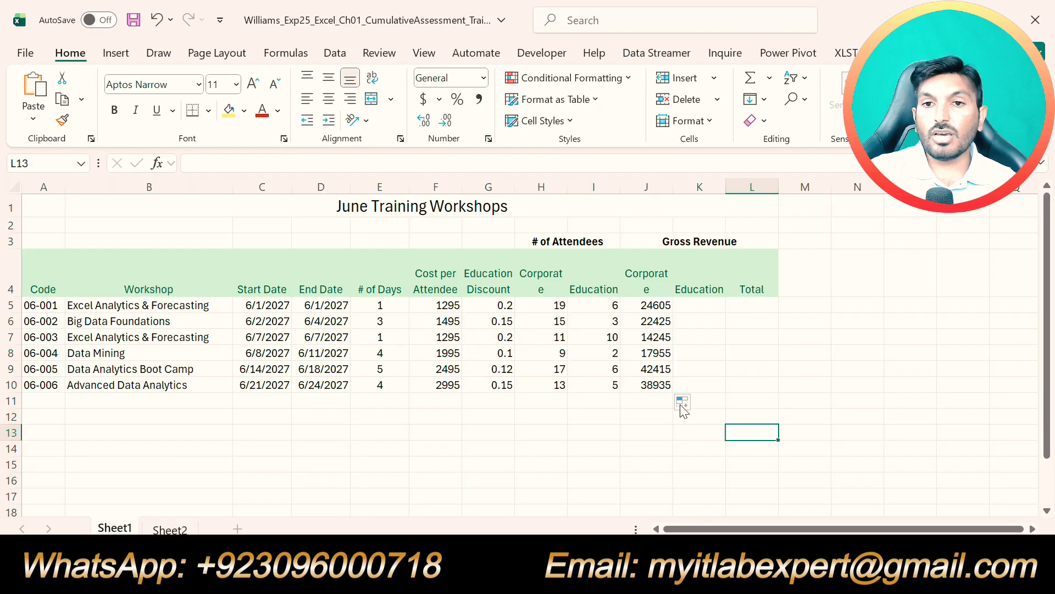
pyautogui.click(691, 310)
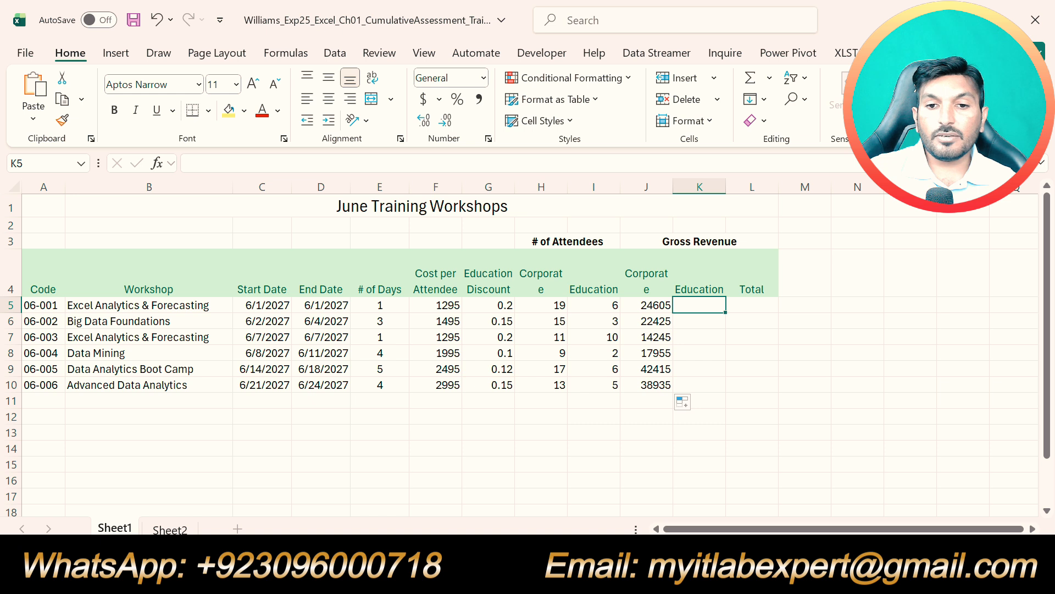
pyautogui.hotkey('alt', 'Tab')
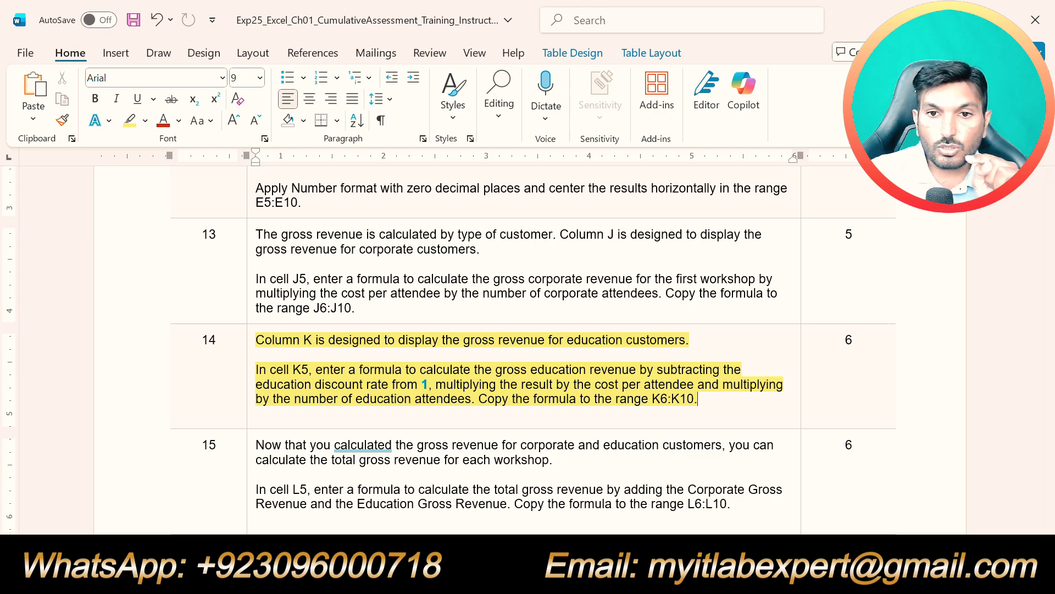
pyautogui.hotkey('alt', 'Tab')
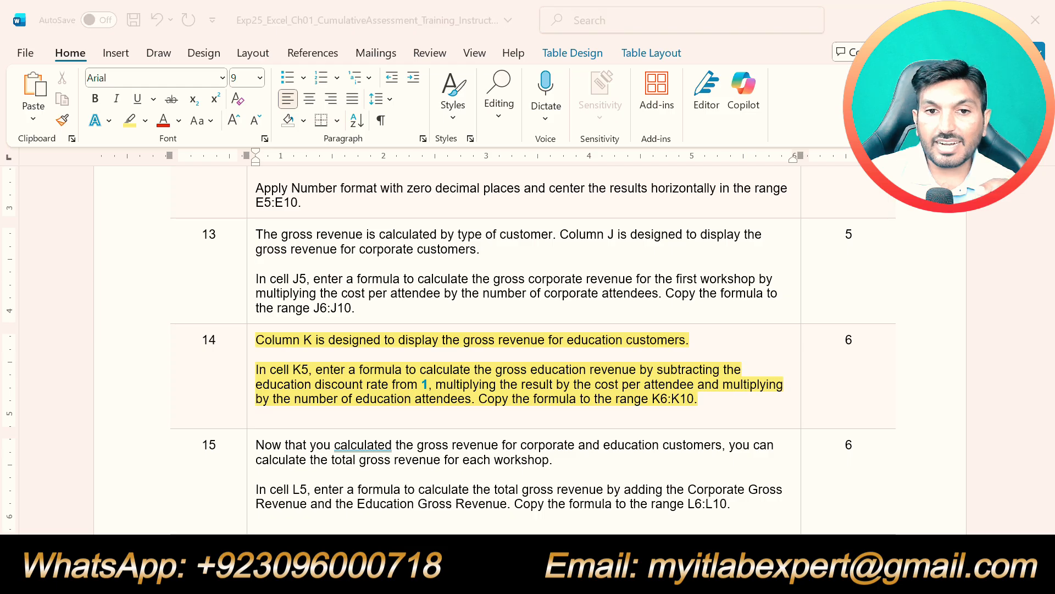
pyautogui.rightClick(545, 575)
pyautogui.click(581, 574)
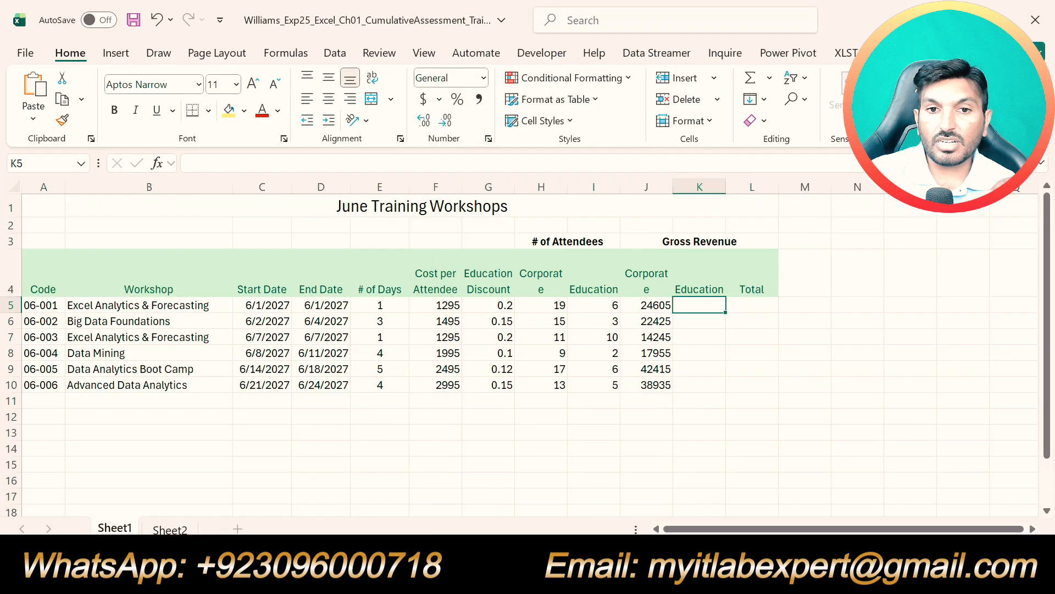
pyautogui.hotkey('alt', 'Tab')
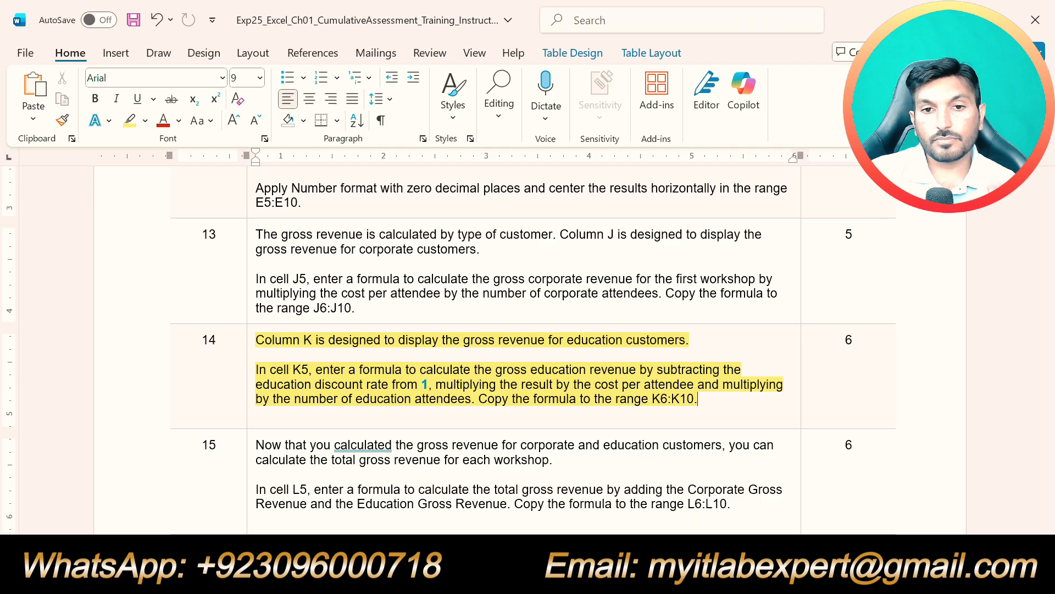
pyautogui.hotkey('alt', 'Tab')
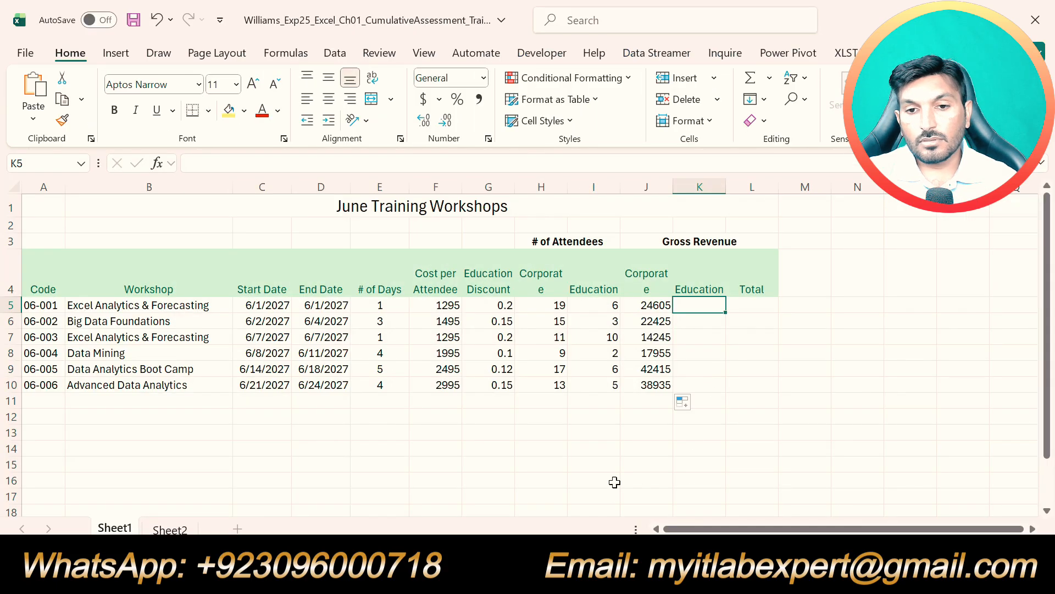
pyautogui.hotkey('alt', 'Tab')
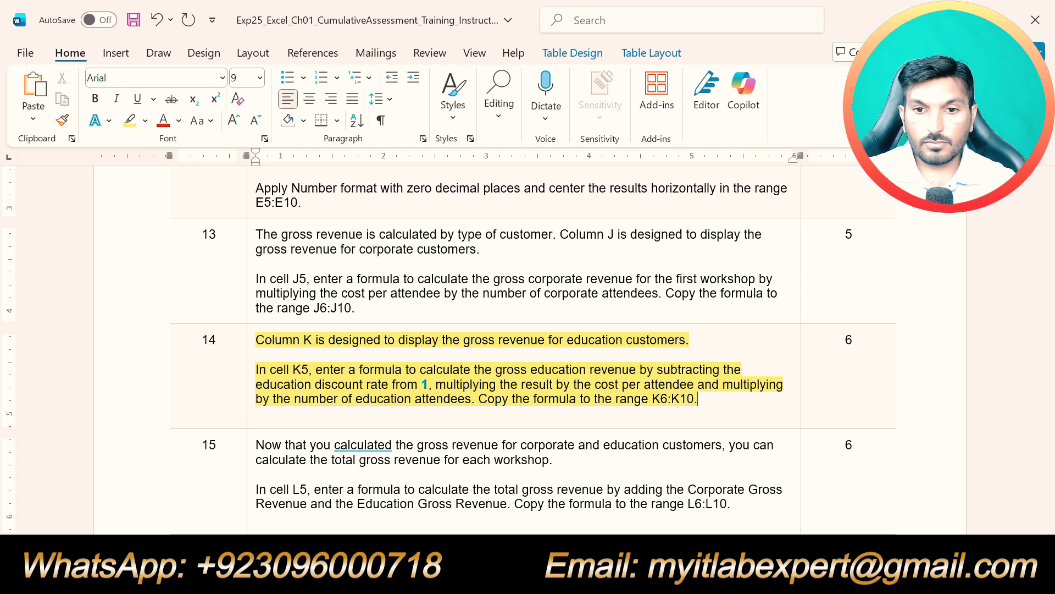
# Step: Enter the education gross revenue formula =(1-G5)*F5*I5 in cell K5 in Excel
pyautogui.click(597, 529)
pyautogui.click(694, 305)
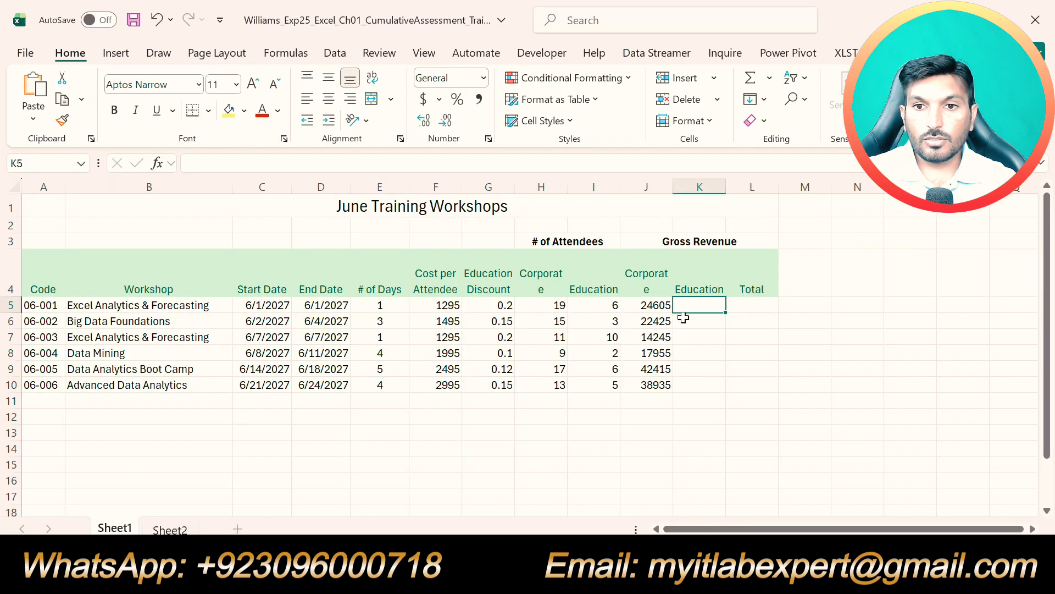
pyautogui.write('=')
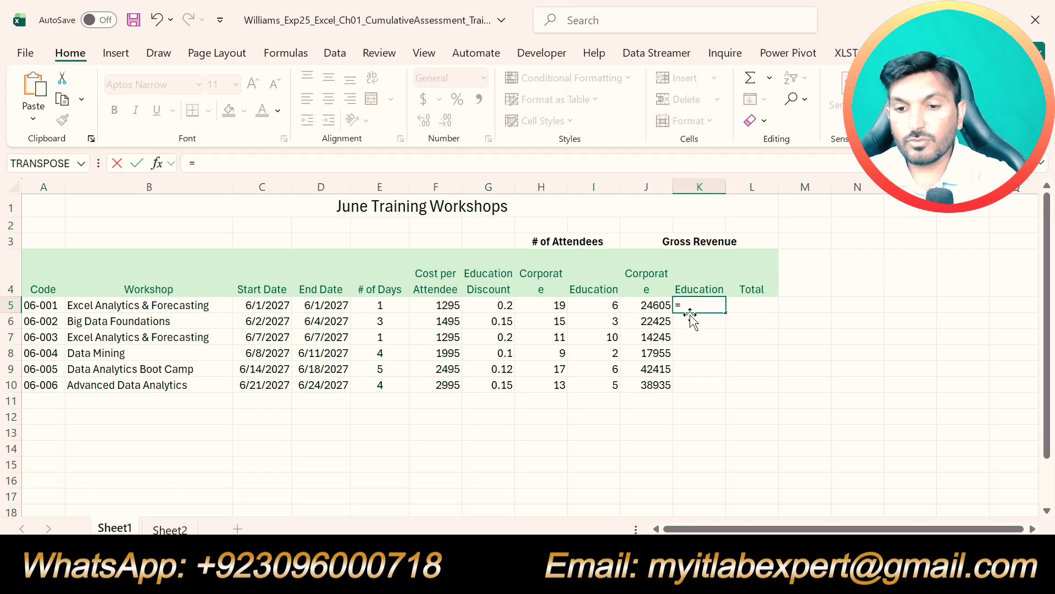
pyautogui.write('(')
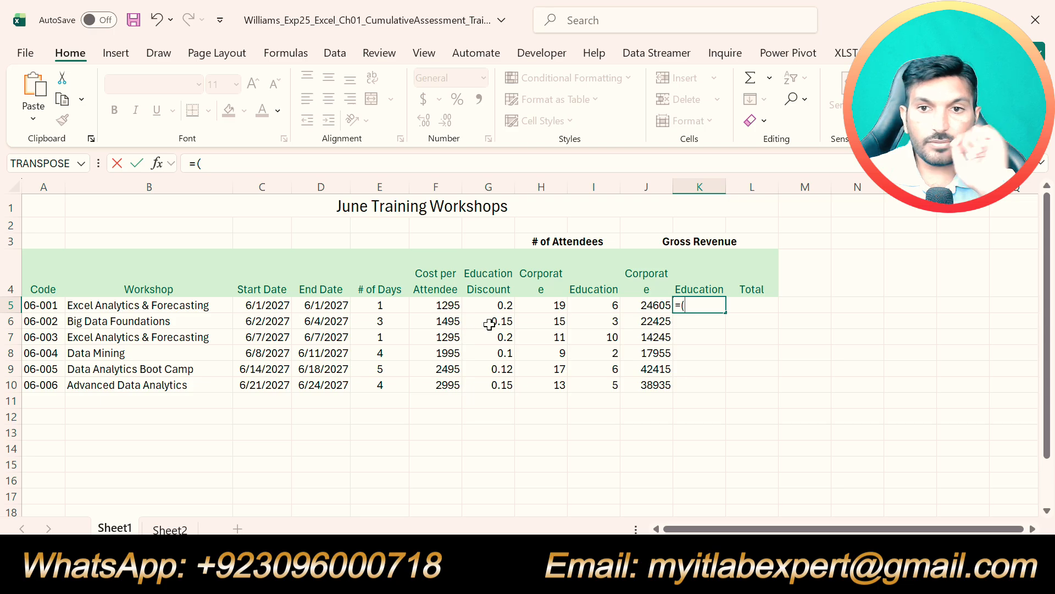
pyautogui.write('1-')
pyautogui.click(506, 306)
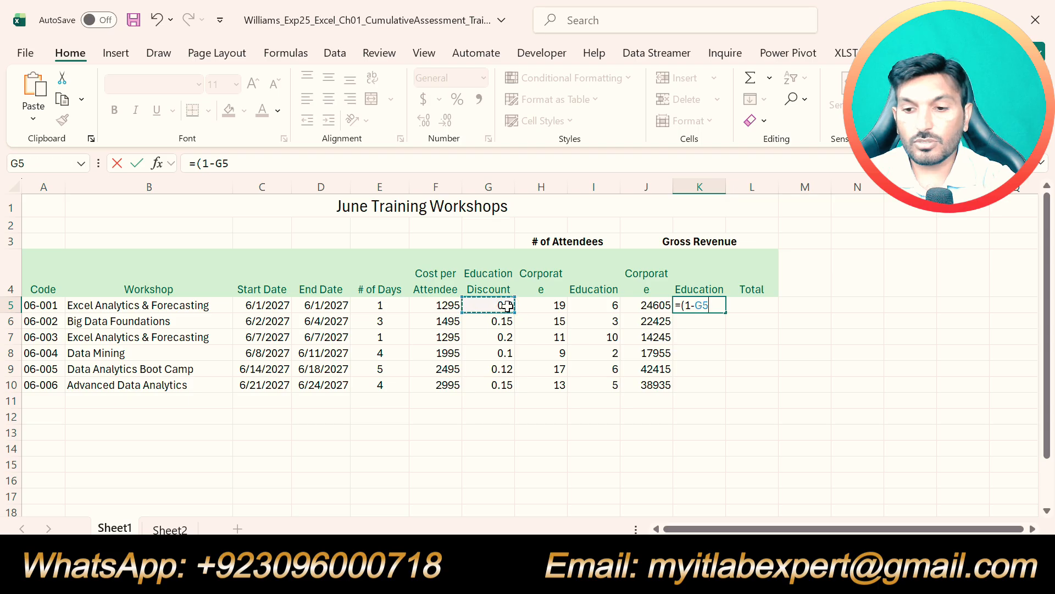
pyautogui.write(')*')
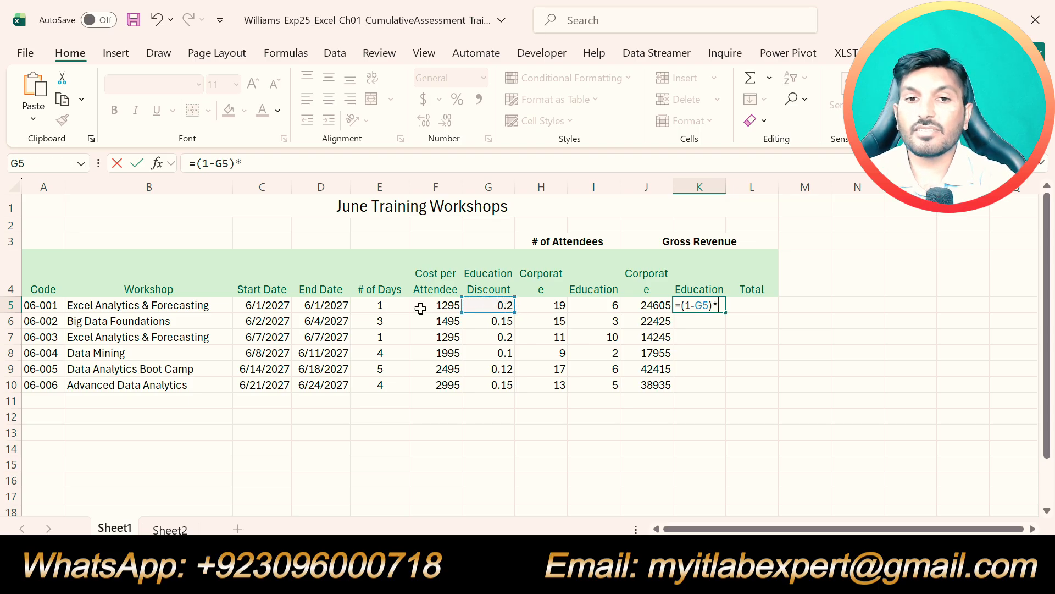
pyautogui.click(441, 304)
pyautogui.write('*')
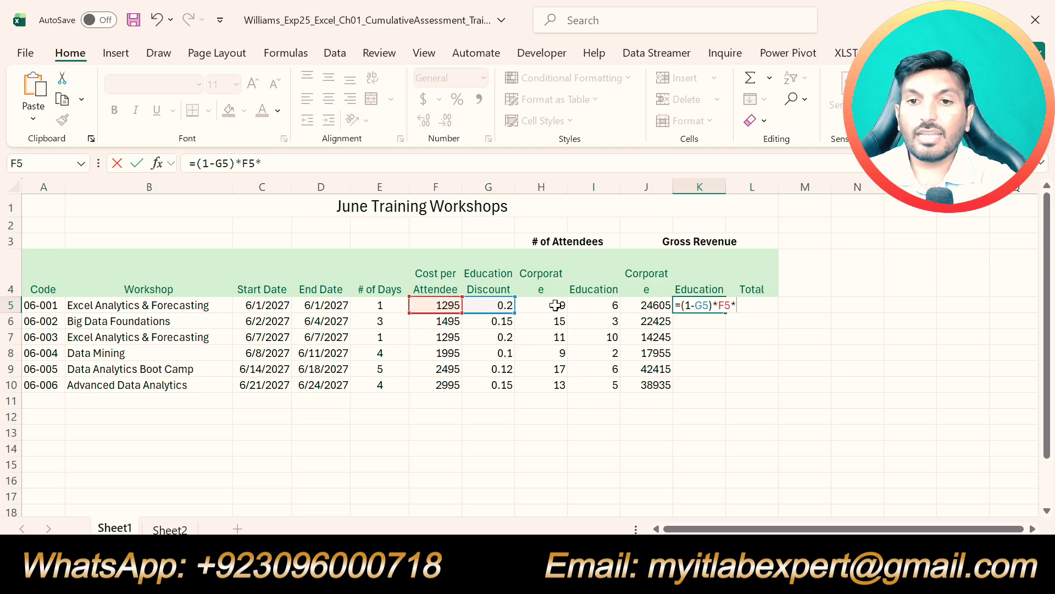
pyautogui.click(610, 306)
pyautogui.press('Return')
# Step: Copy the K5 education revenue formula to the range K6:K10
pyautogui.click(714, 309)
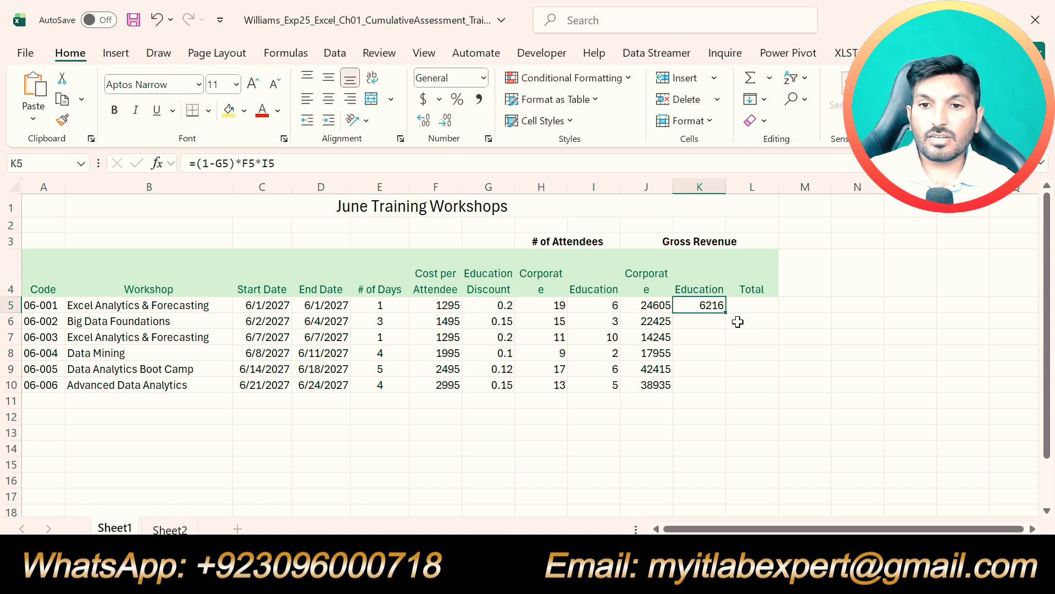
pyautogui.moveTo(726, 312); pyautogui.dragTo(734, 387)
pyautogui.click(819, 445)
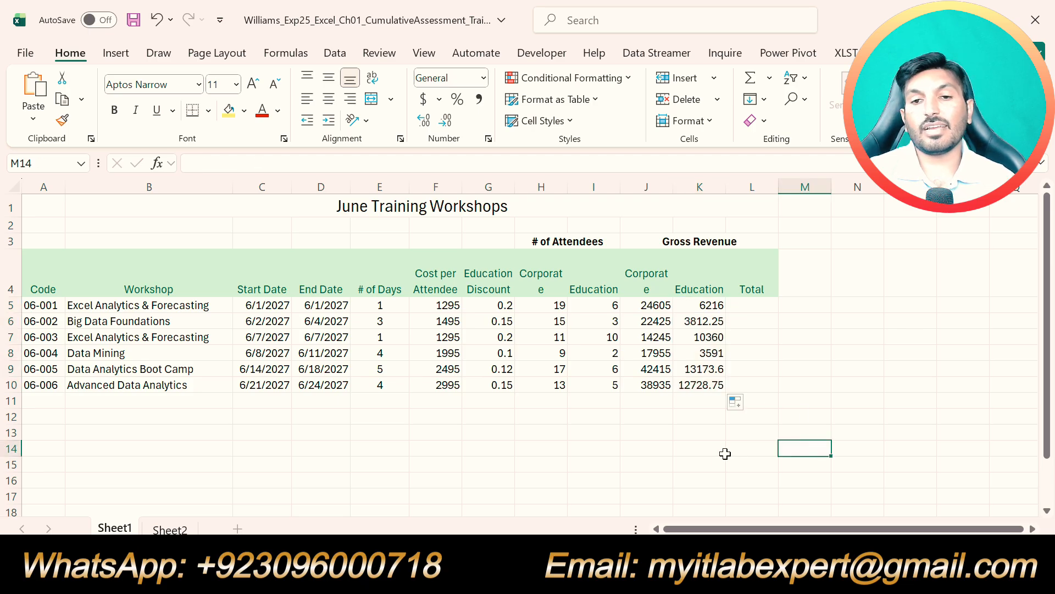
# Step: Undo the highlights on step 14 and the Steps to Perform heading in Word, and return to the Excel worksheet
pyautogui.hotkey('alt', 'Tab')
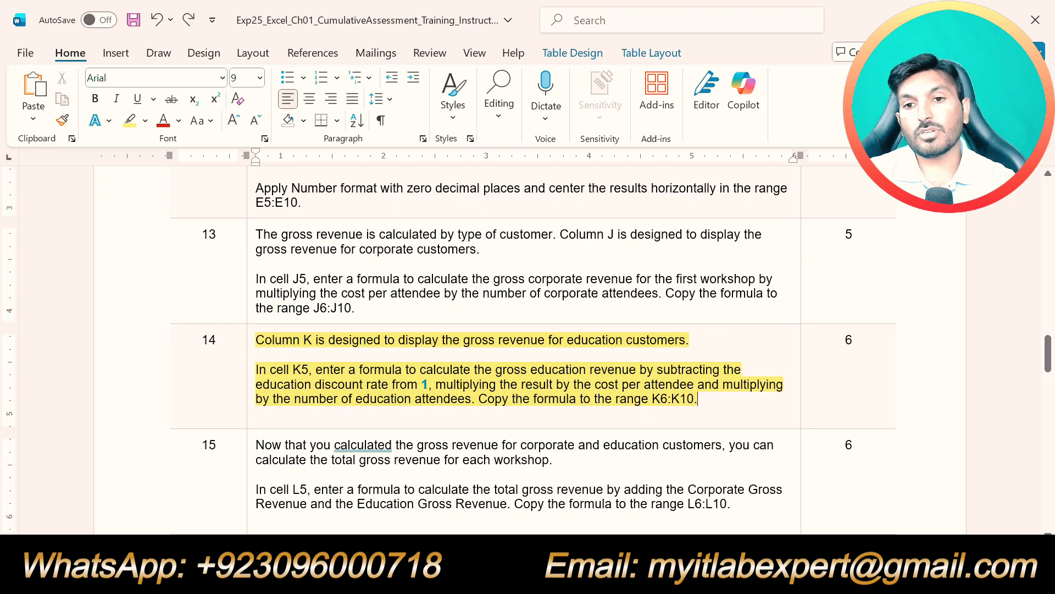
pyautogui.hotkey('ctrl', 'z')
pyautogui.hotkey('ctrl', 'z')
pyautogui.scroll(2, 528, 350)
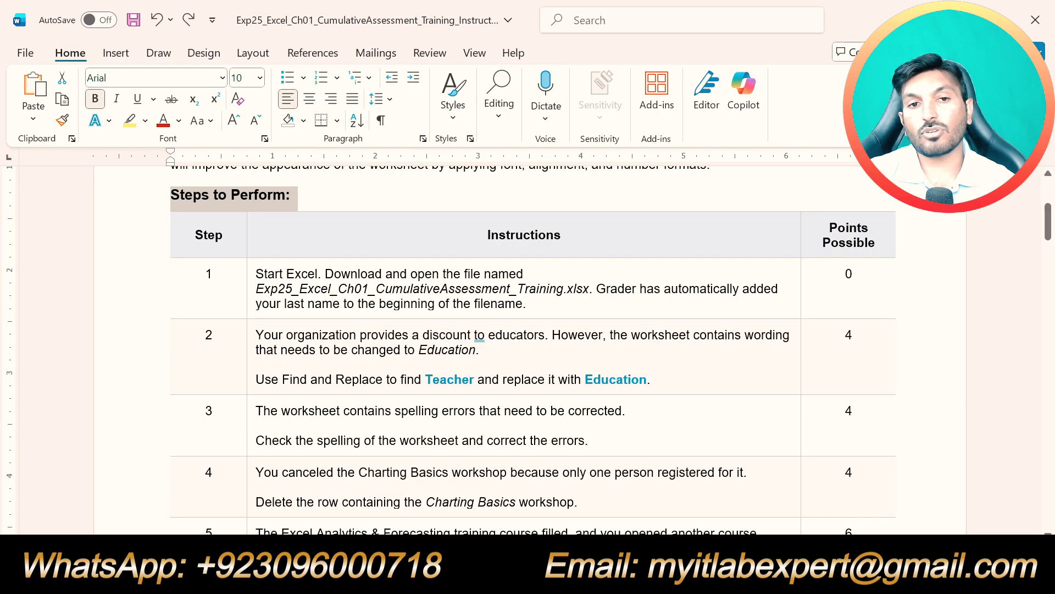
pyautogui.scroll(3, 528, 350)
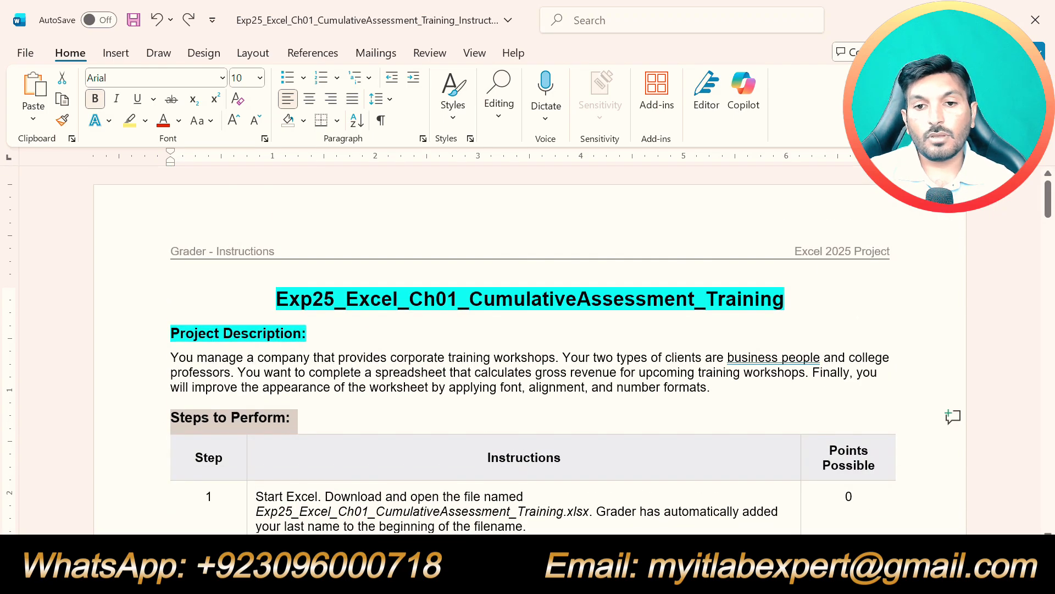
pyautogui.hotkey('alt', 'Tab')
pyautogui.click(572, 462)
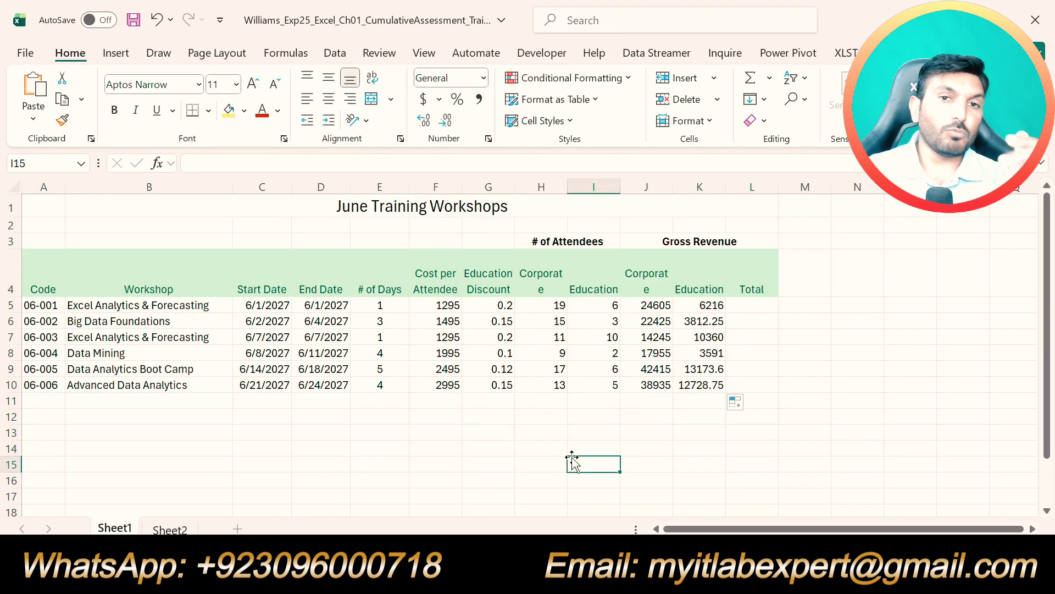